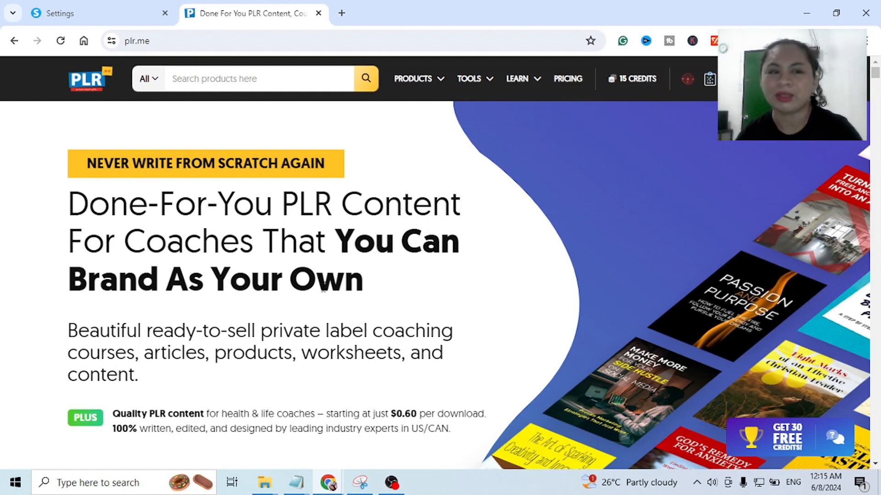
- Search the Lead Magnets category for "make money online" and look through the results
{"action": "left_click", "coordinate": [155, 83]}
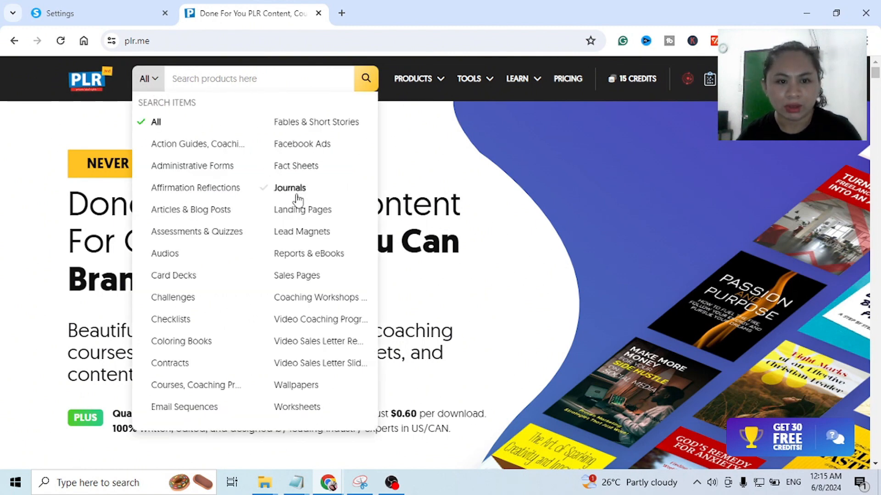
{"action": "left_click", "coordinate": [301, 233]}
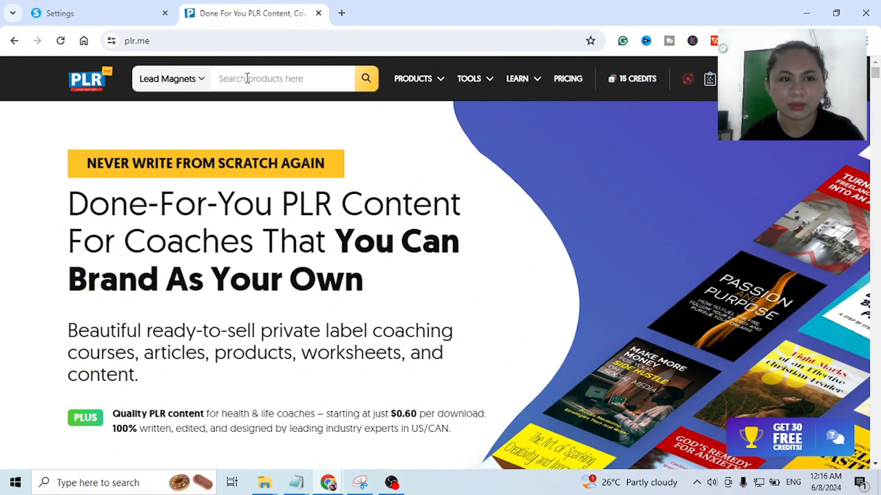
{"action": "left_click", "coordinate": [246, 79]}
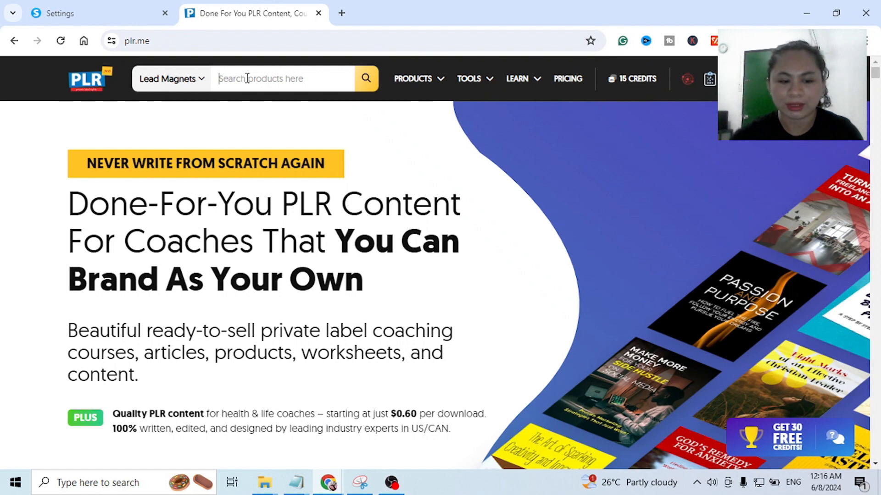
{"action": "type", "text": "make money online"}
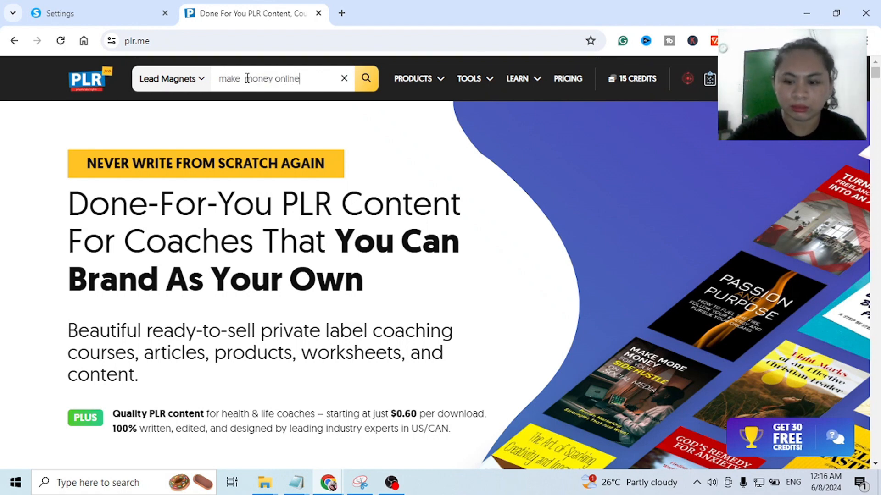
{"action": "key", "text": "Return"}
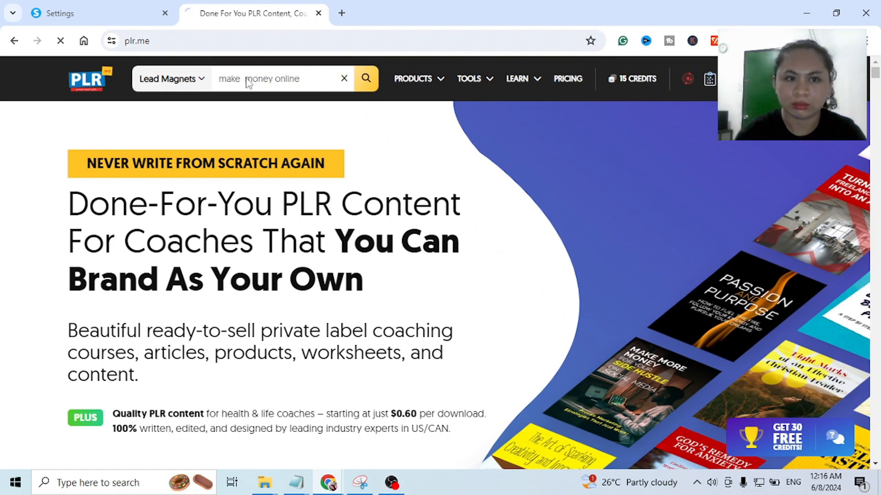
{"action": "scroll", "coordinate": [561, 285], "scroll_direction": "up", "scroll_amount": 3}
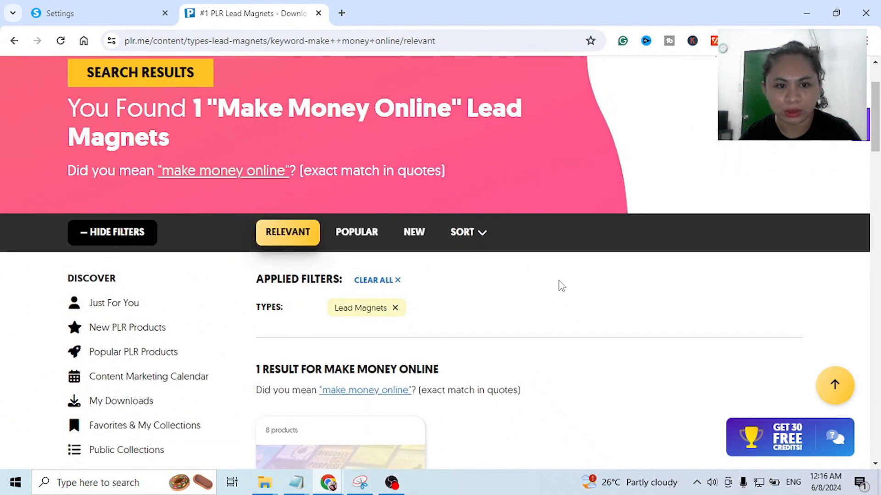
{"action": "scroll", "coordinate": [541, 289], "scroll_direction": "down", "scroll_amount": 3}
{"action": "scroll", "coordinate": [381, 366], "scroll_direction": "down", "scroll_amount": 3}
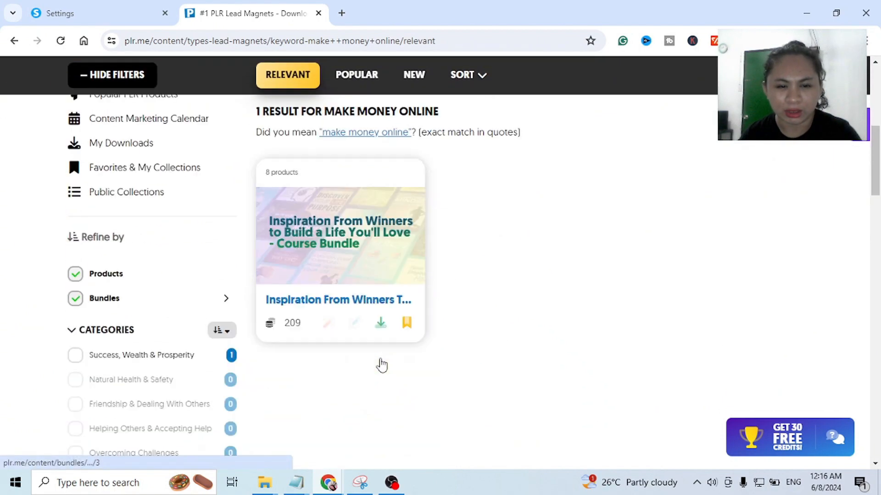
{"action": "scroll", "coordinate": [382, 366], "scroll_direction": "down", "scroll_amount": 4}
{"action": "scroll", "coordinate": [380, 364], "scroll_direction": "up", "scroll_amount": 10}
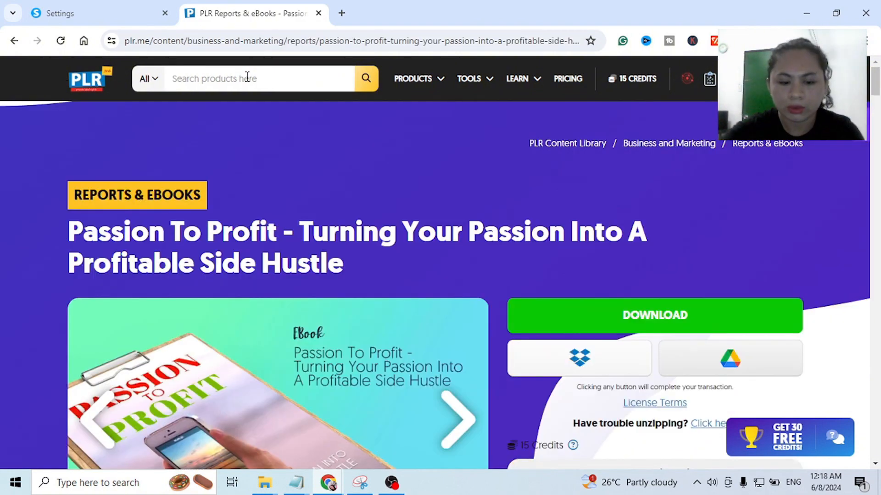
- Search all product types for "business and marketing"
{"action": "type", "text": "bsu"}
{"action": "key", "text": "BackSpace"}
{"action": "key", "text": "BackSpace"}
{"action": "type", "text": "u"}
{"action": "key", "text": "BackSpace"}
{"action": "type", "text": "usiness and"}
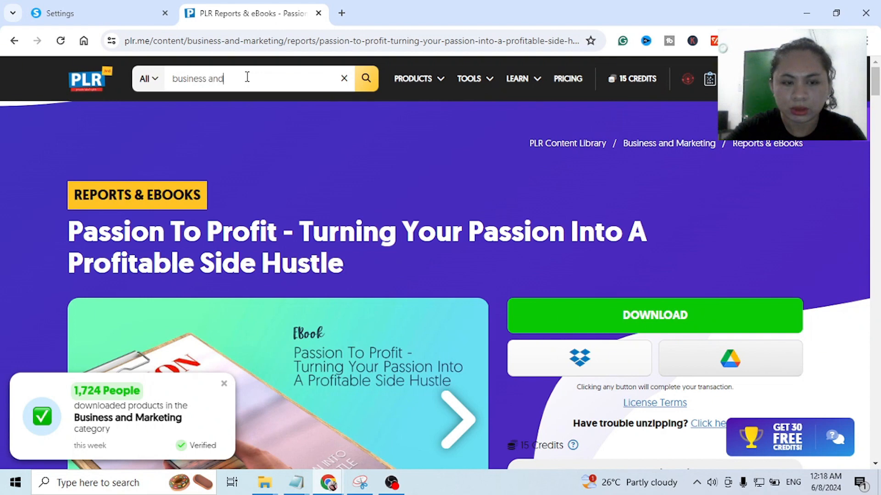
{"action": "type", "text": " marketing"}
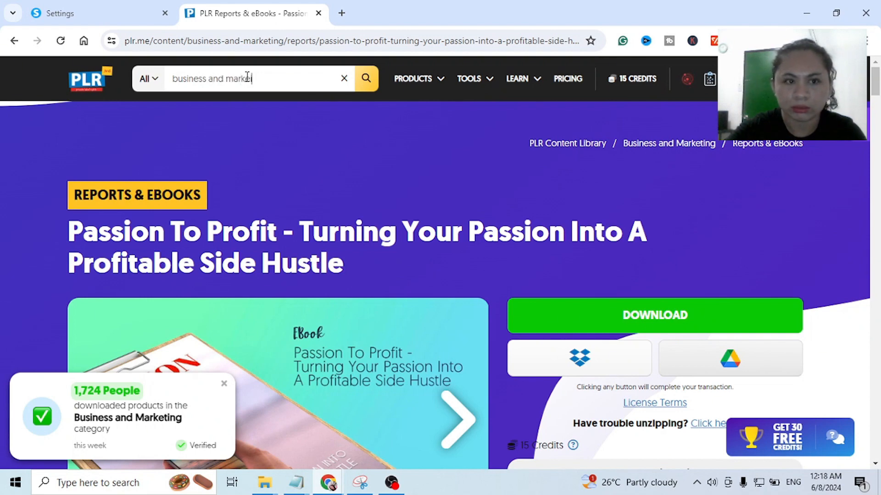
{"action": "key", "text": "Return"}
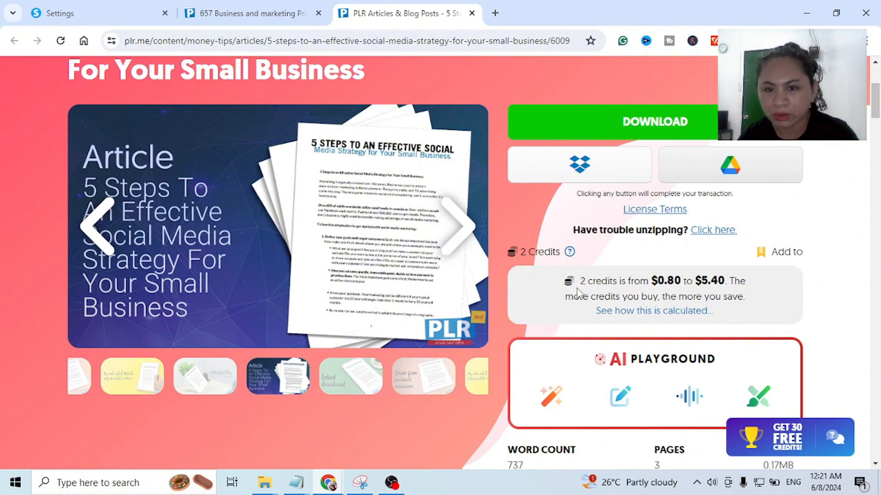
- Examine the social media strategy article's product page, including its credit cost, included files, page previews, usage ideas and tips
{"action": "scroll", "coordinate": [629, 284], "scroll_direction": "up", "scroll_amount": 5}
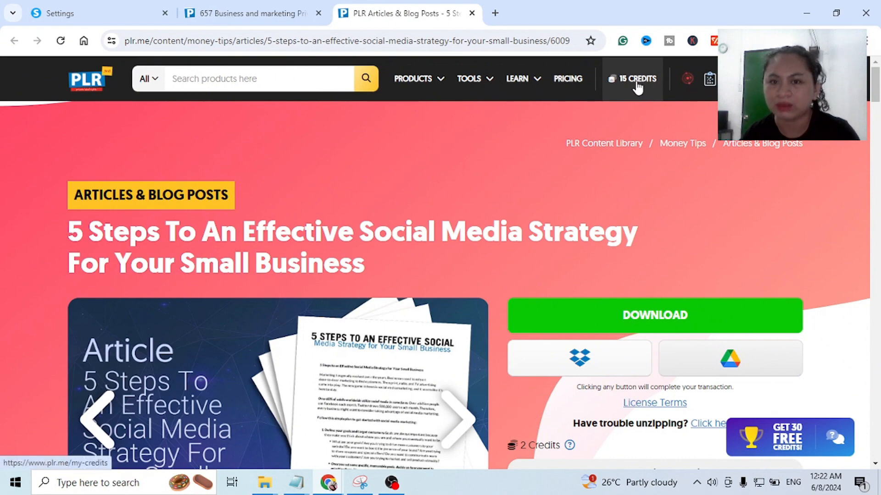
{"action": "scroll", "coordinate": [696, 230], "scroll_direction": "down", "scroll_amount": 3}
{"action": "scroll", "coordinate": [695, 234], "scroll_direction": "down", "scroll_amount": 2}
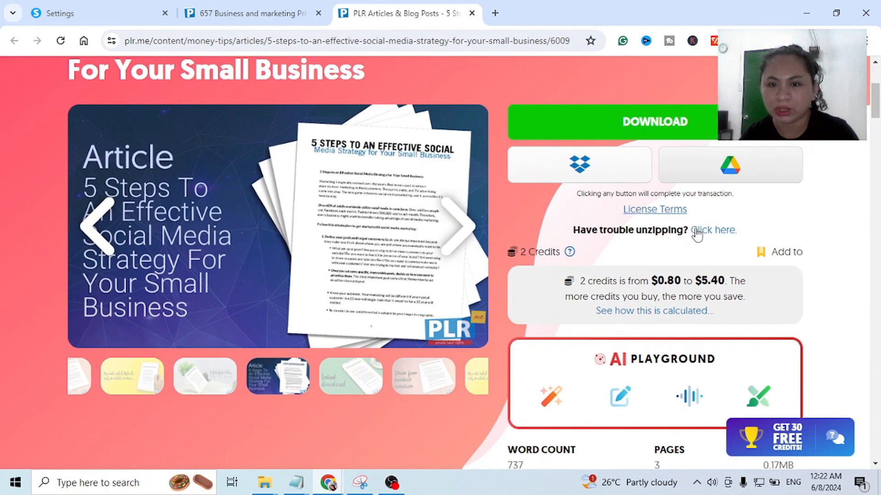
{"action": "scroll", "coordinate": [622, 211], "scroll_direction": "down", "scroll_amount": 2}
{"action": "scroll", "coordinate": [622, 211], "scroll_direction": "down", "scroll_amount": 5}
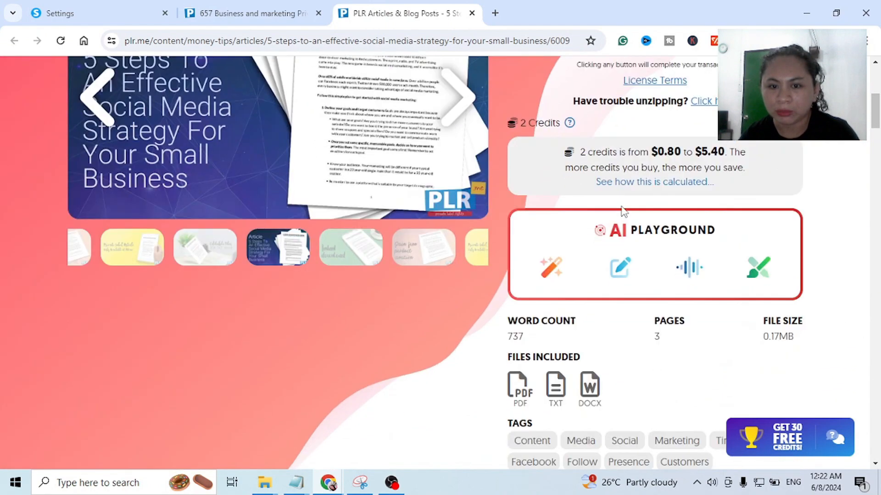
{"action": "scroll", "coordinate": [622, 211], "scroll_direction": "down", "scroll_amount": 10}
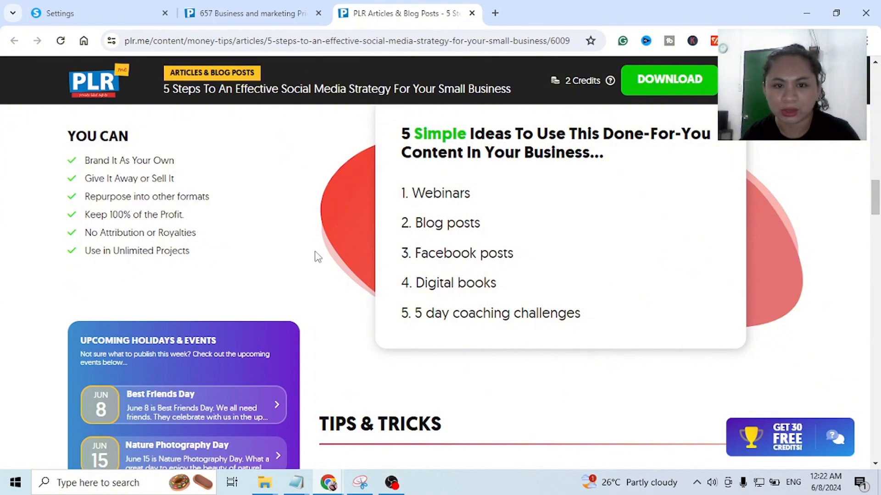
{"action": "scroll", "coordinate": [472, 221], "scroll_direction": "down", "scroll_amount": 8}
{"action": "scroll", "coordinate": [466, 222], "scroll_direction": "up", "scroll_amount": 4}
{"action": "scroll", "coordinate": [464, 217], "scroll_direction": "down", "scroll_amount": 7}
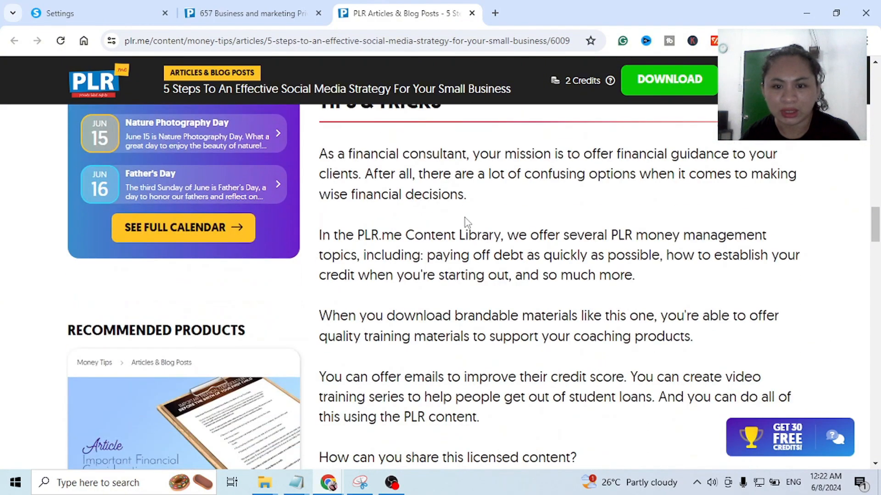
{"action": "scroll", "coordinate": [464, 217], "scroll_direction": "down", "scroll_amount": 9}
{"action": "scroll", "coordinate": [459, 220], "scroll_direction": "up", "scroll_amount": 7}
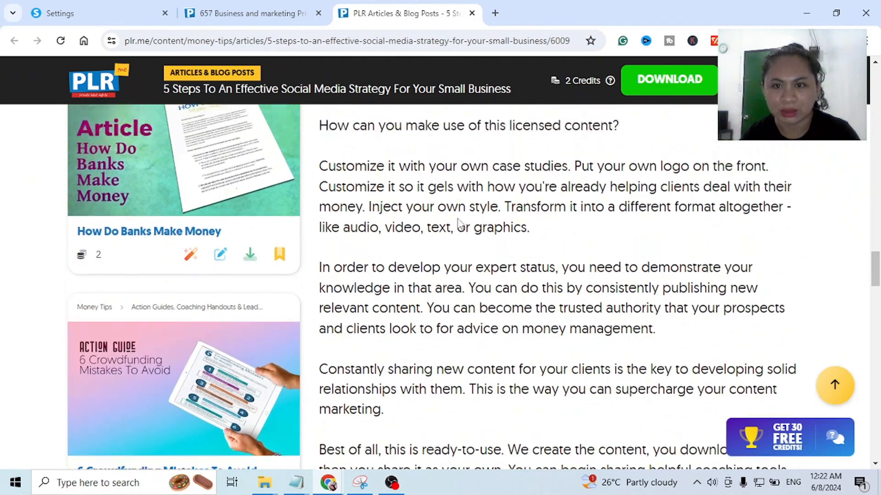
{"action": "scroll", "coordinate": [457, 224], "scroll_direction": "up", "scroll_amount": 12}
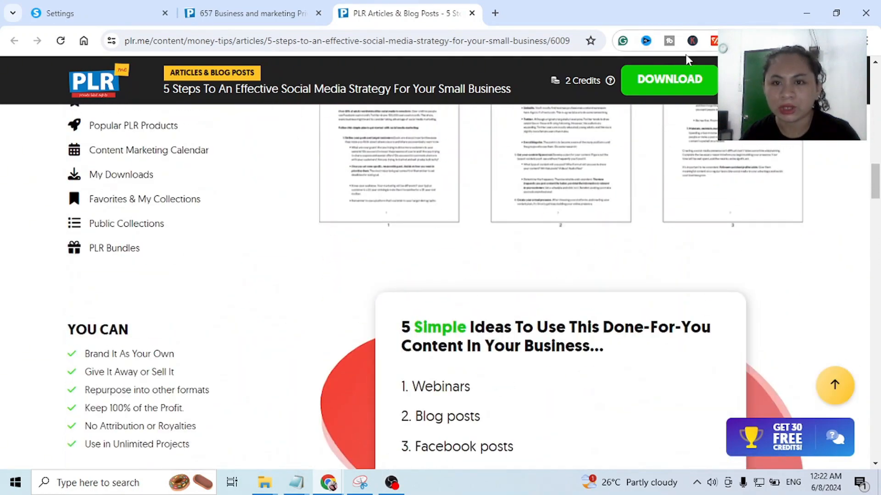
- Download the "5 Steps To An Effective Social Media Strategy For Your Small Business" article and show its zip file in the Downloads folder
{"action": "left_click", "coordinate": [662, 84]}
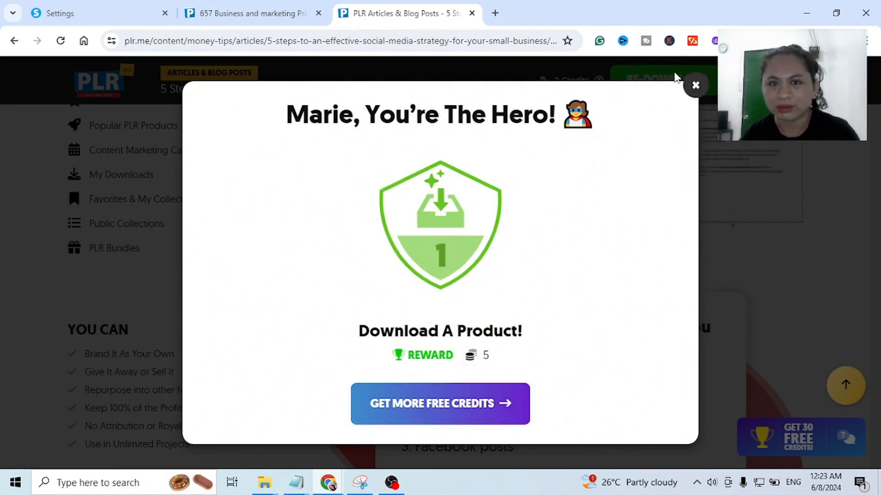
{"action": "left_click", "coordinate": [820, 41]}
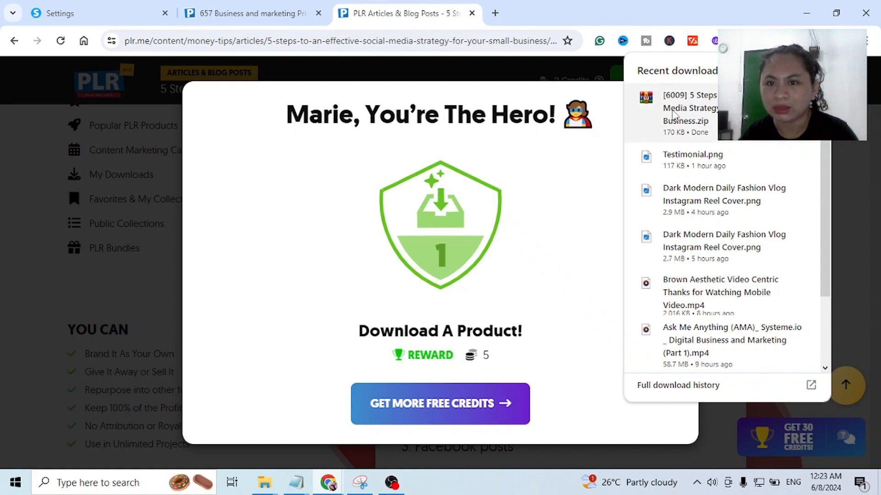
{"action": "left_click", "coordinate": [787, 97]}
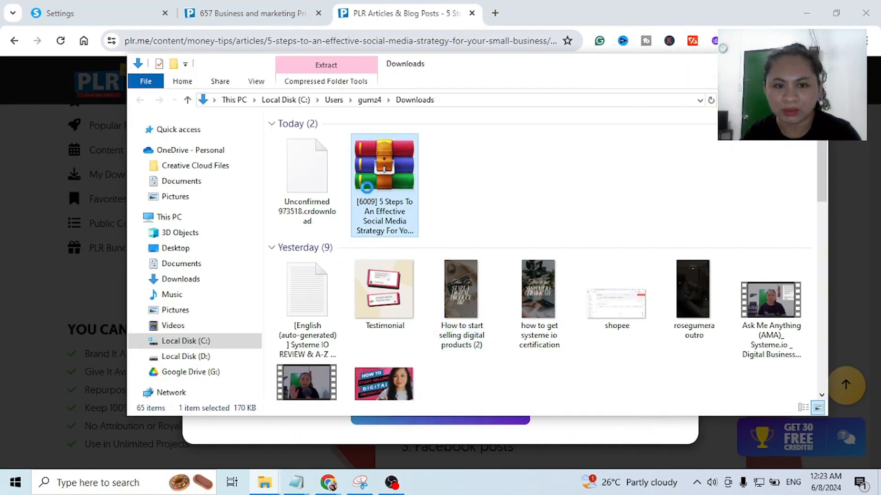
- Extract the downloaded social media strategy zip archive into its own folder in Downloads
{"action": "right_click", "coordinate": [367, 187]}
{"action": "left_click", "coordinate": [422, 226]}
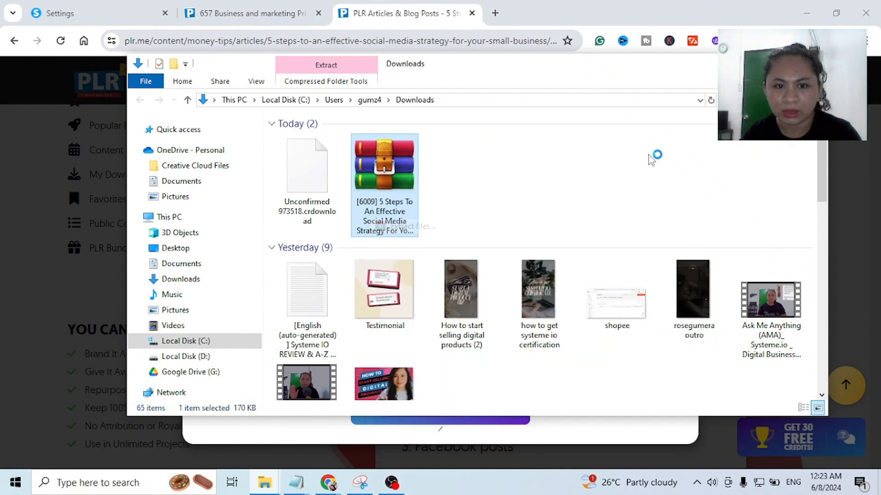
{"action": "key", "text": "Return"}
- Open the article's PDF from the PDF subfolder of the extracted folder and read through its pages
{"action": "double_click", "coordinate": [369, 180]}
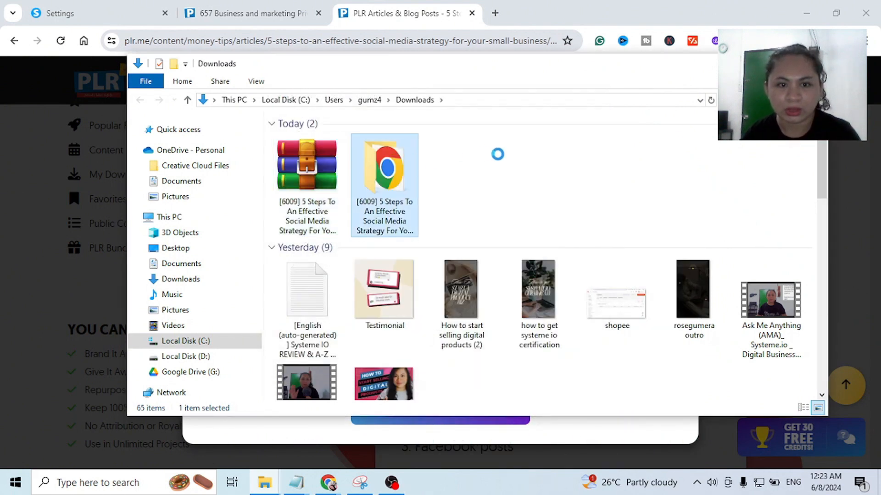
{"action": "left_click", "coordinate": [320, 140]}
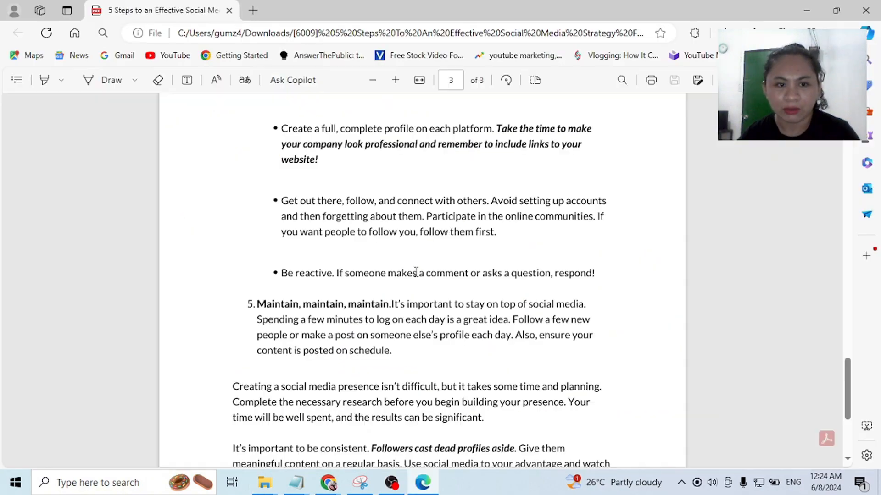
{"action": "scroll", "coordinate": [415, 271], "scroll_direction": "up", "scroll_amount": 10}
{"action": "scroll", "coordinate": [416, 272], "scroll_direction": "up", "scroll_amount": 20}
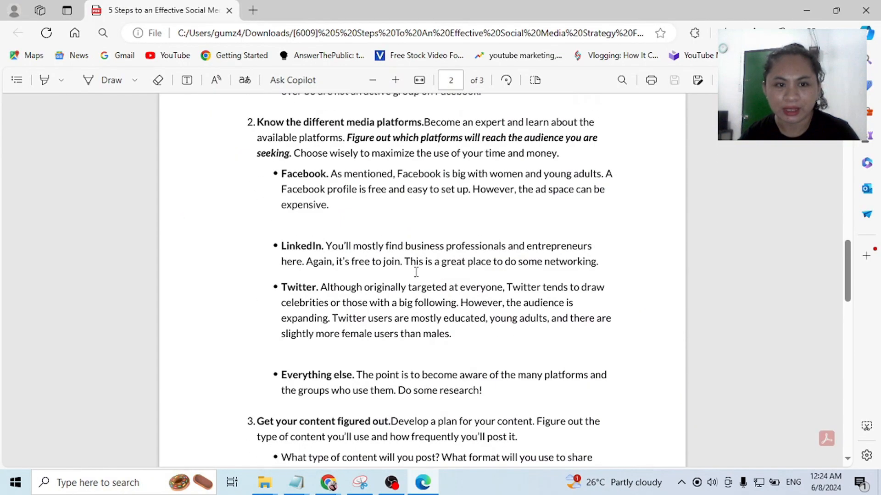
{"action": "scroll", "coordinate": [416, 276], "scroll_direction": "up", "scroll_amount": 3}
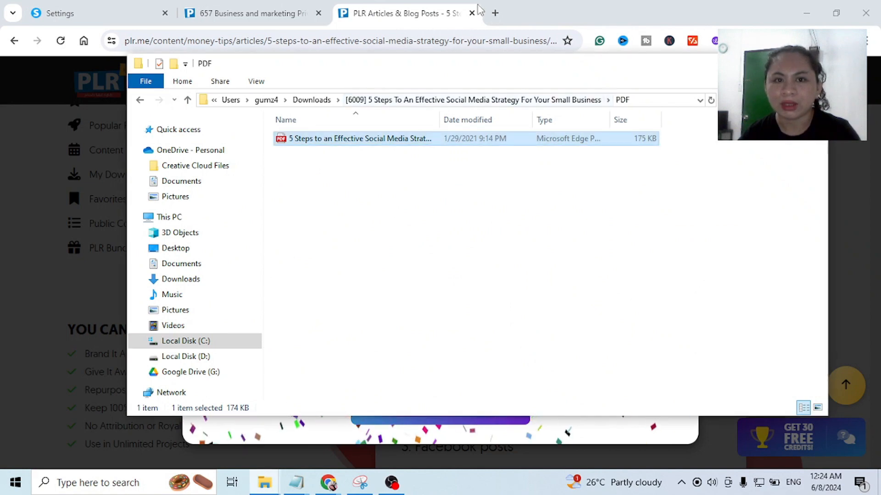
- Open Canva in a new browser tab and search the templates for "ebook cover"
{"action": "left_click", "coordinate": [513, 12]}
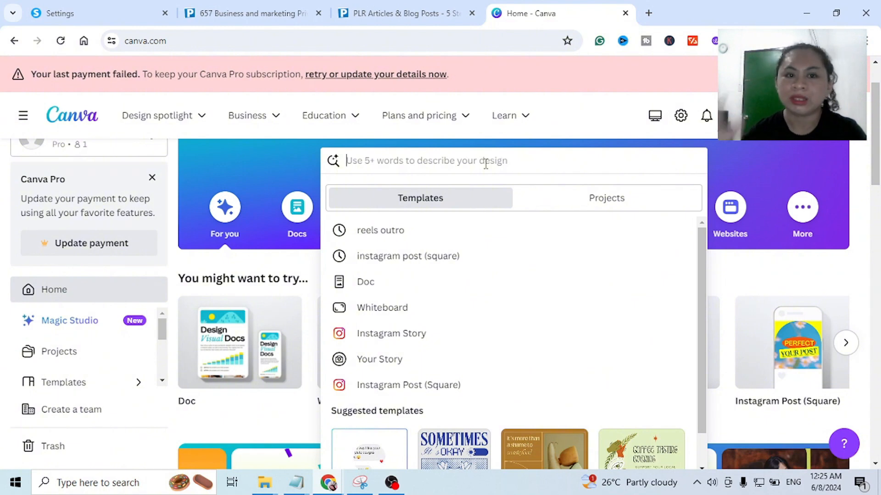
{"action": "type", "text": "e"}
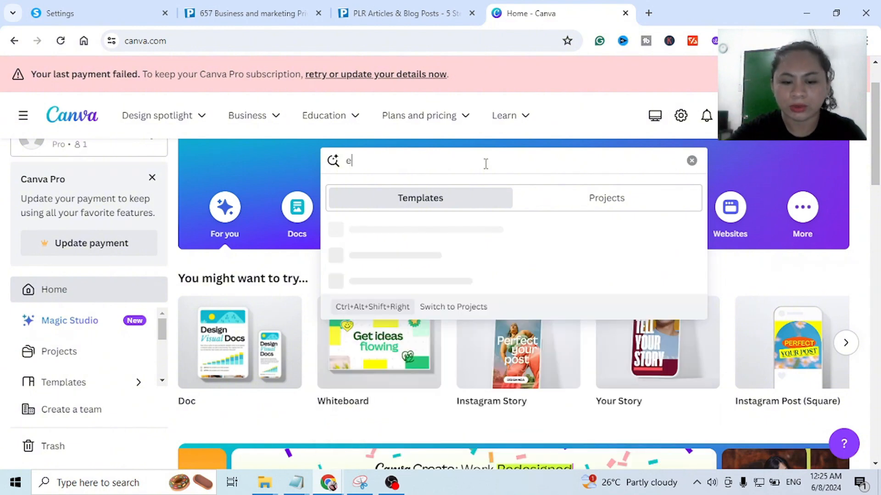
{"action": "type", "text": "book cover"}
{"action": "key", "text": "Return"}
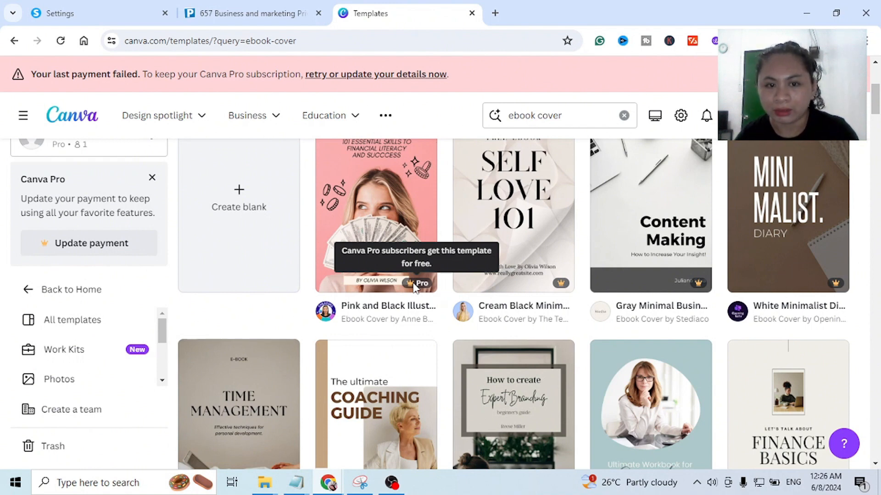
- Browse the ebook cover templates and open the Neutral Minimalist Aesthetic Time Management cover for customizing
{"action": "scroll", "coordinate": [583, 393], "scroll_direction": "down", "scroll_amount": 3}
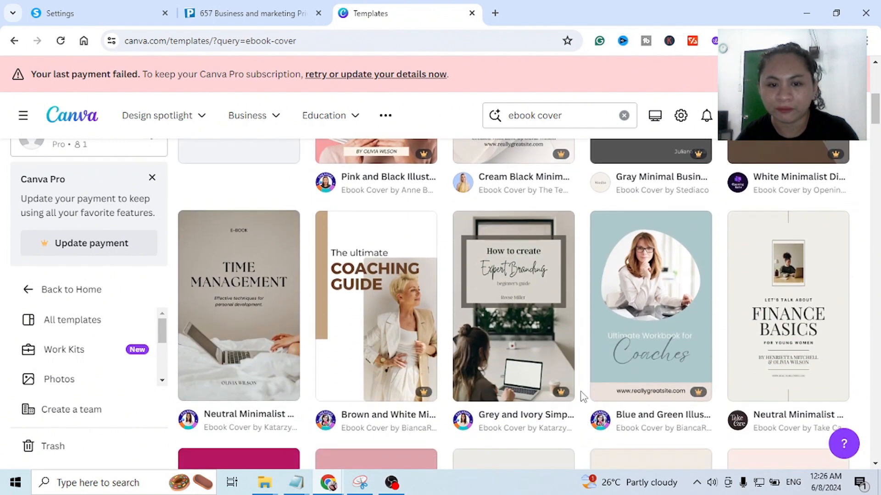
{"action": "scroll", "coordinate": [583, 396], "scroll_direction": "down", "scroll_amount": 1}
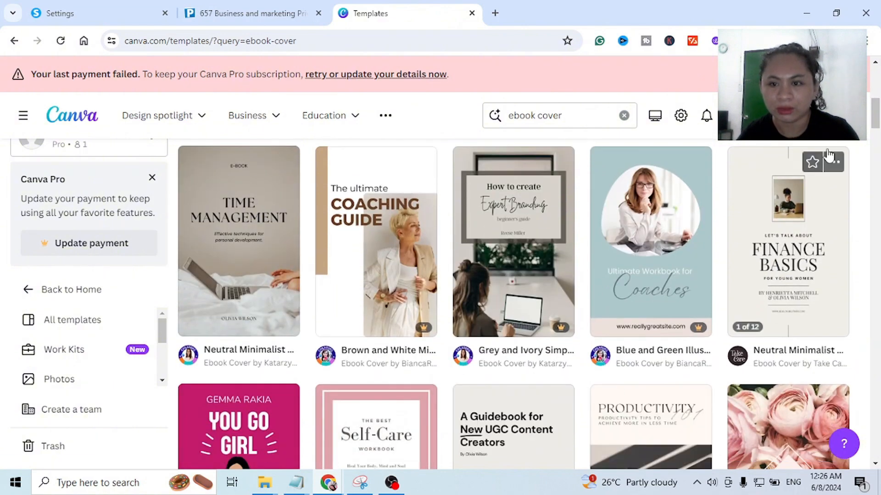
{"action": "scroll", "coordinate": [234, 263], "scroll_direction": "down", "scroll_amount": 1}
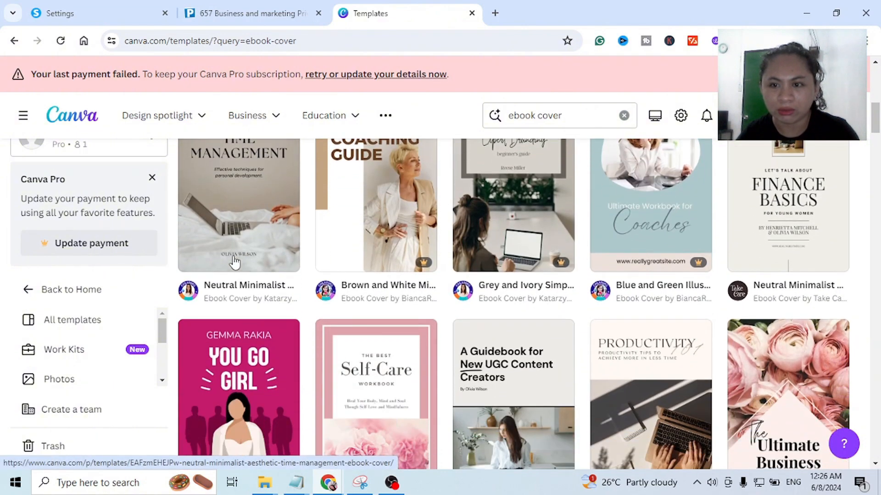
{"action": "scroll", "coordinate": [232, 262], "scroll_direction": "up", "scroll_amount": 2}
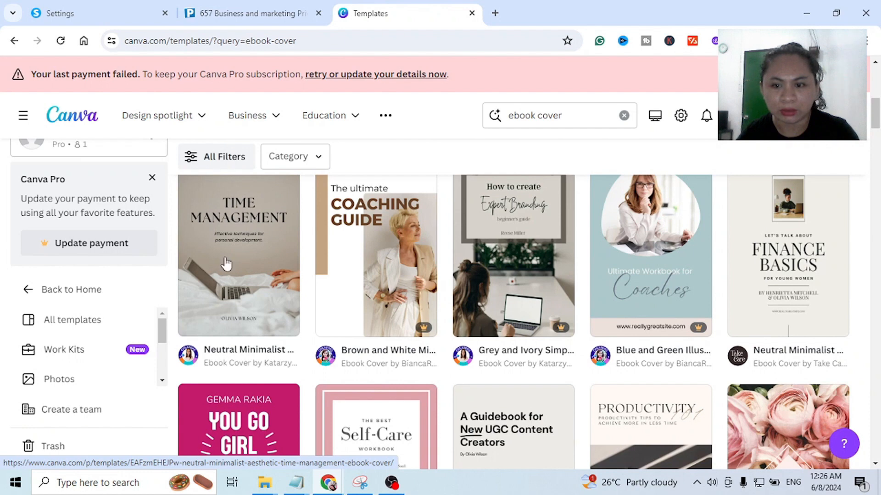
{"action": "left_click", "coordinate": [226, 264]}
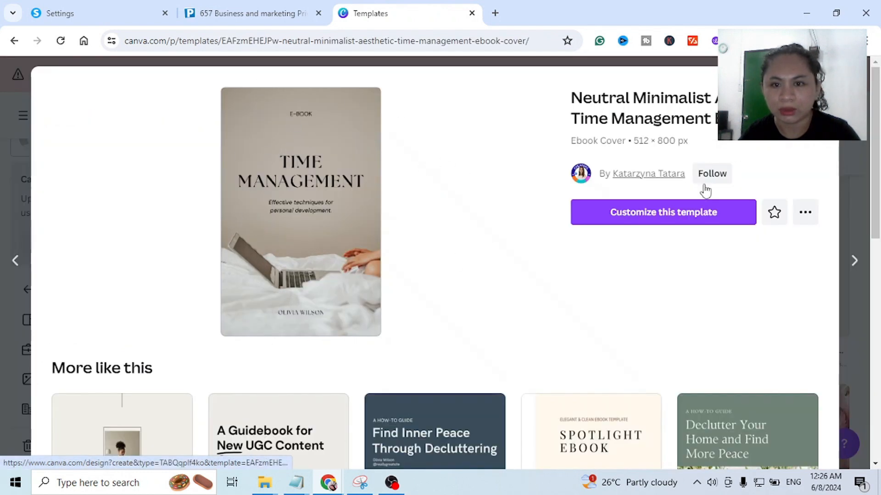
{"action": "left_click", "coordinate": [665, 222]}
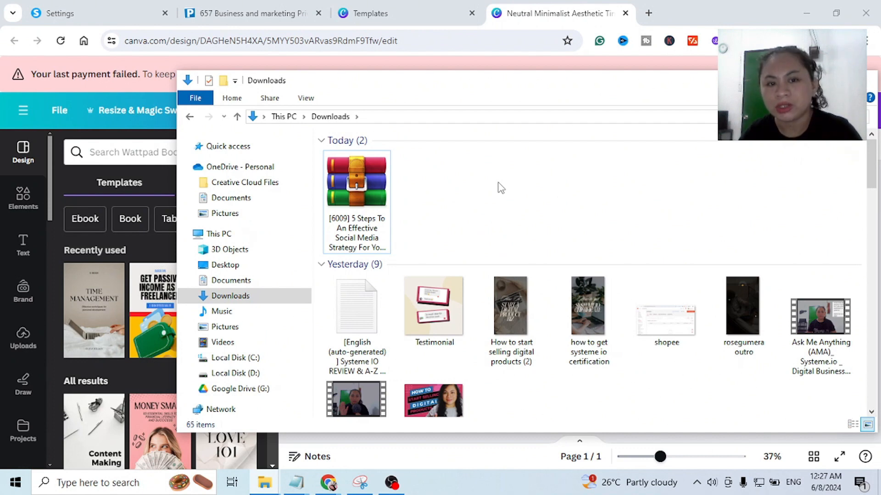
- Return to the Canva cover, replace its title with "SOCIAL MEDIA STRATEGY", and place it evenly between the E-book label and the subtitle
{"action": "left_click", "coordinate": [543, 13]}
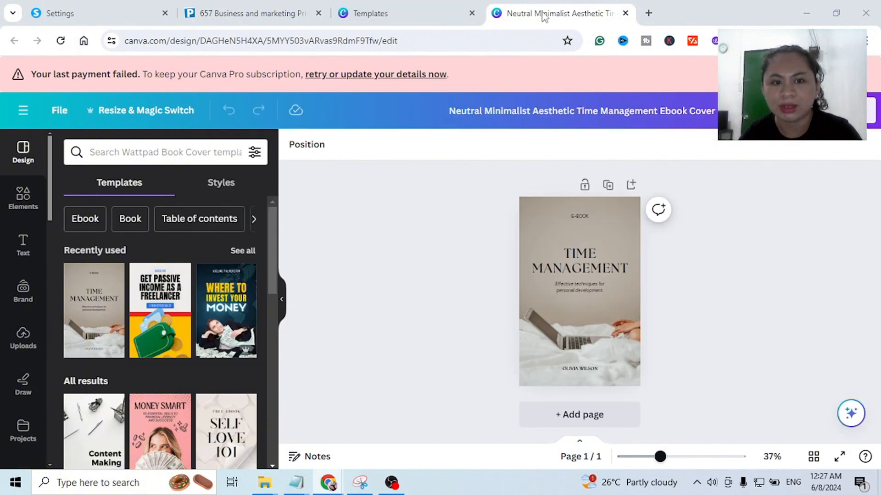
{"action": "double_click", "coordinate": [582, 262]}
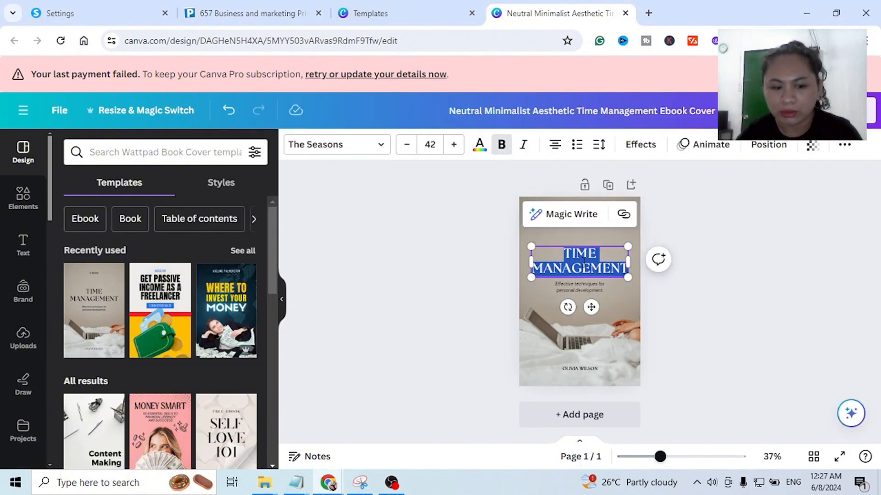
{"action": "type", "text": "SOCIAL"}
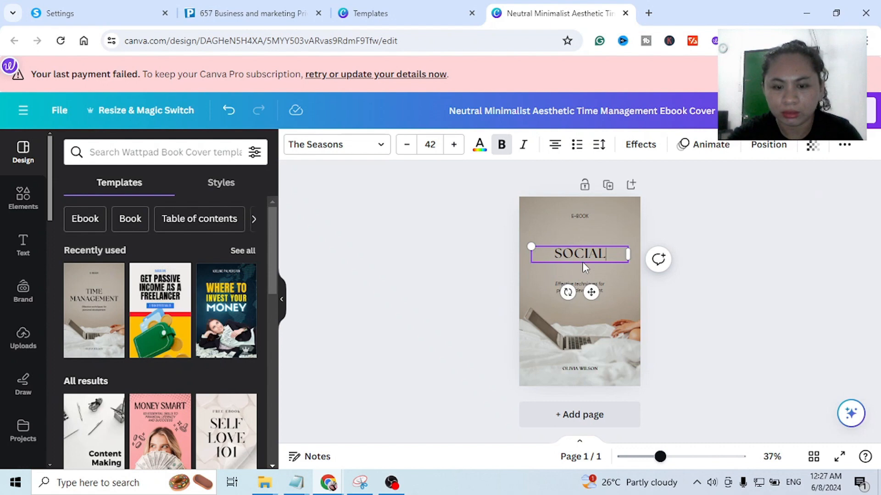
{"action": "type", "text": " MIDIA STRATEGY"}
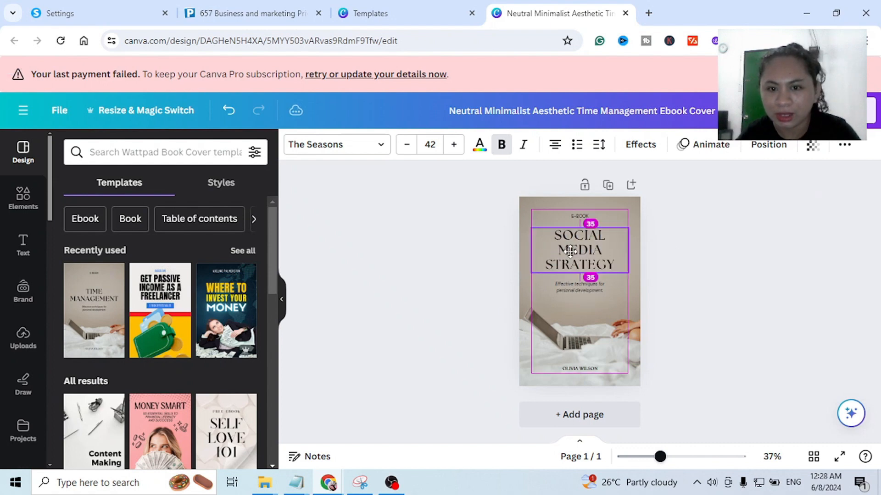
{"action": "key", "text": "Escape"}
- Replace the cover's subtitle with "5 STEPS TO AN EFFECTIVE SOCIAL MEDIA STRATEGY FOR SMALL BUSINESS"
{"action": "left_click", "coordinate": [685, 457]}
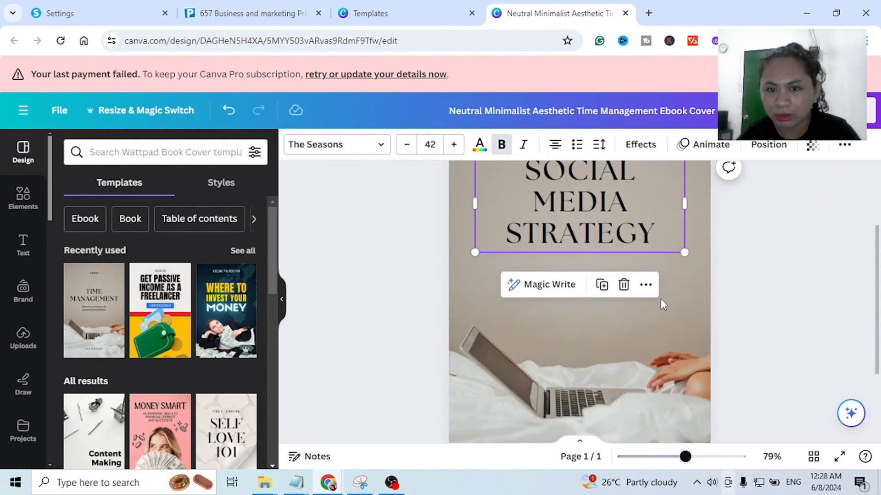
{"action": "left_click", "coordinate": [422, 279]}
{"action": "double_click", "coordinate": [595, 281]}
{"action": "key", "text": "BackSpace"}
{"action": "type", "text": "5 STEPS TO m"}
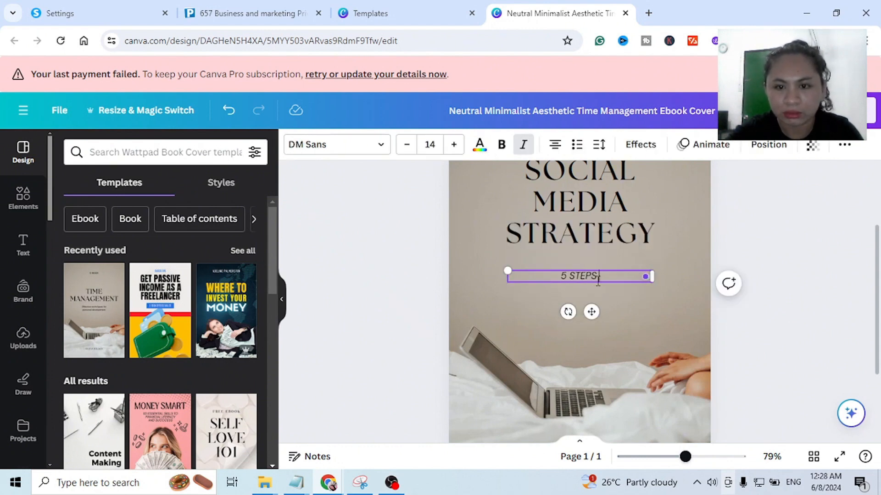
{"action": "key", "text": "BackSpace"}
{"action": "type", "text": "AN EFFECTIVE SOCIAL MEDIA STRATEGY FOR SMALL BUSINESS"}
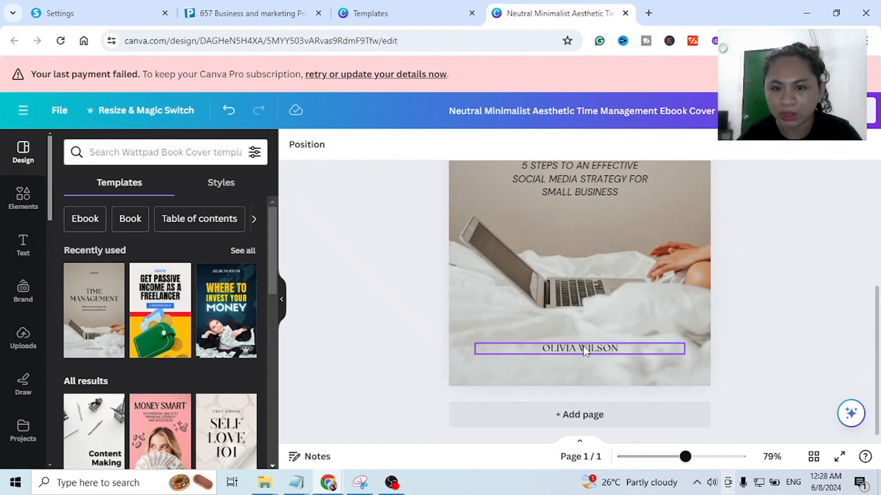
- Replace the placeholder author name at the foot of the cover with the ebook author's full name and review the cover
{"action": "left_click", "coordinate": [583, 348]}
{"action": "left_click", "coordinate": [582, 348]}
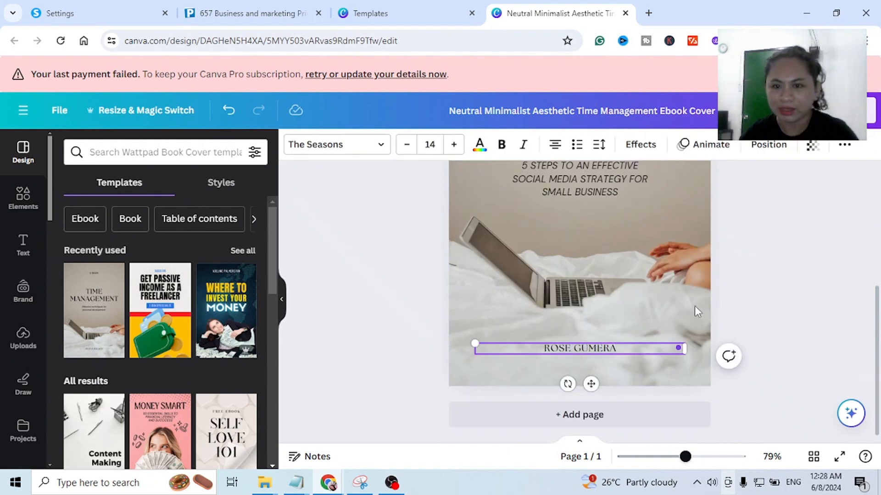
{"action": "left_click", "coordinate": [762, 279]}
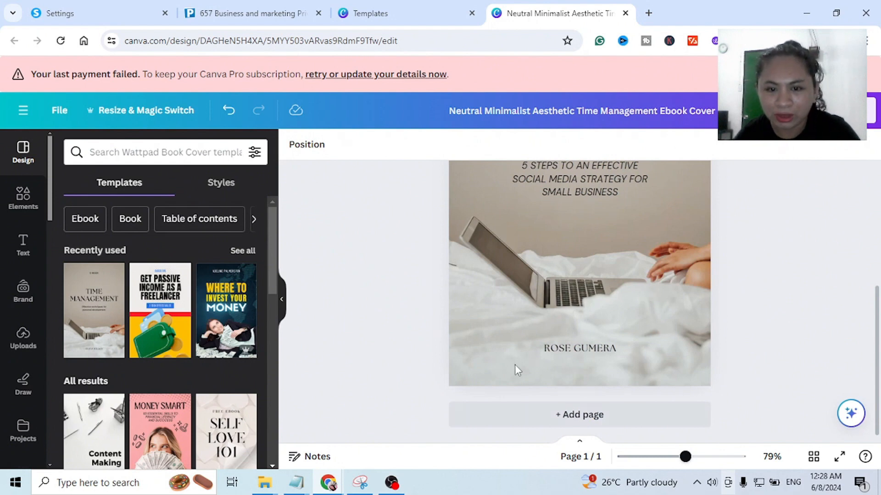
{"action": "scroll", "coordinate": [634, 326], "scroll_direction": "up", "scroll_amount": 5}
{"action": "scroll", "coordinate": [634, 326], "scroll_direction": "down", "scroll_amount": 3}
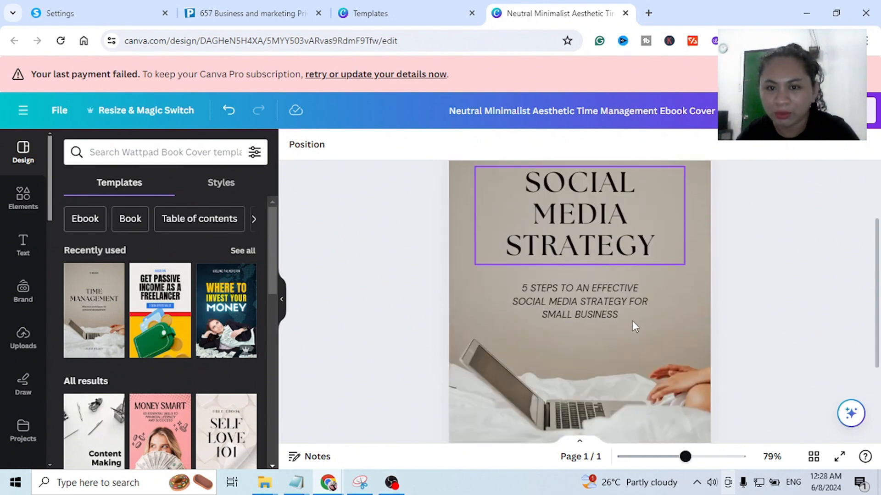
- Download the finished cover design as a PNG at size 1
{"action": "scroll", "coordinate": [634, 327], "scroll_direction": "down", "scroll_amount": 1}
{"action": "left_click", "coordinate": [847, 111]}
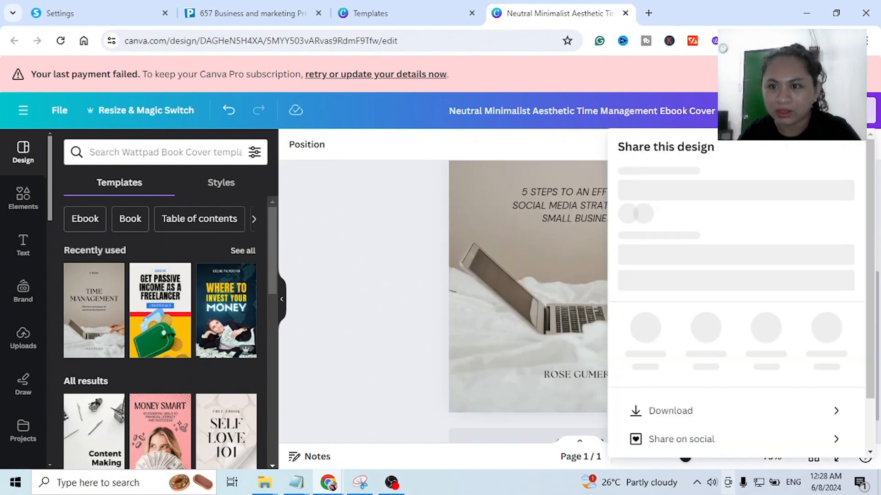
{"action": "scroll", "coordinate": [712, 275], "scroll_direction": "down", "scroll_amount": 1}
{"action": "left_click", "coordinate": [672, 373]}
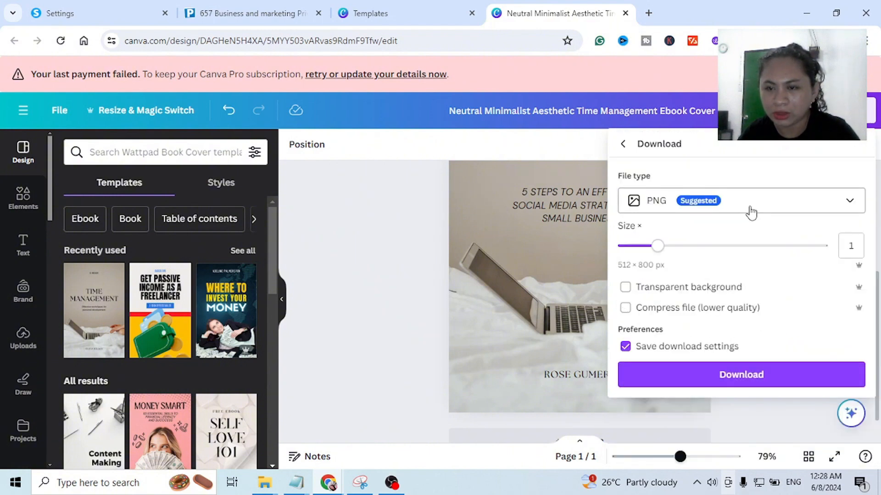
{"action": "left_click", "coordinate": [741, 375]}
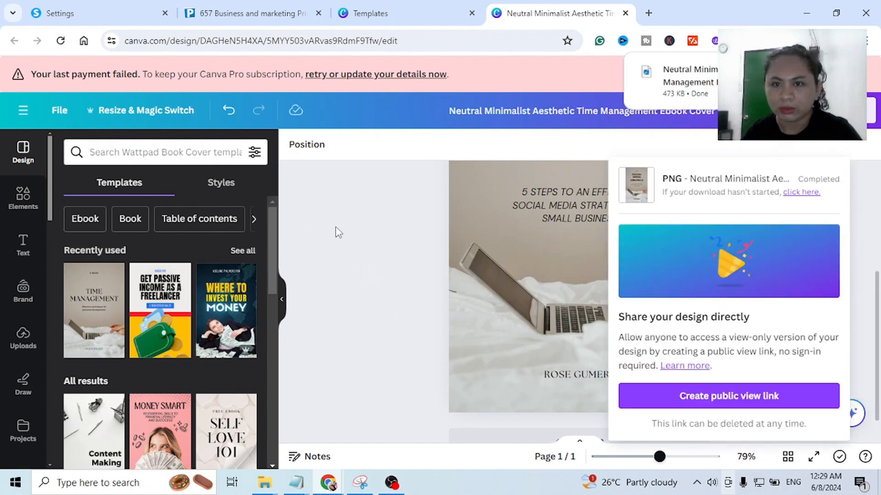
{"action": "left_click", "coordinate": [347, 228]}
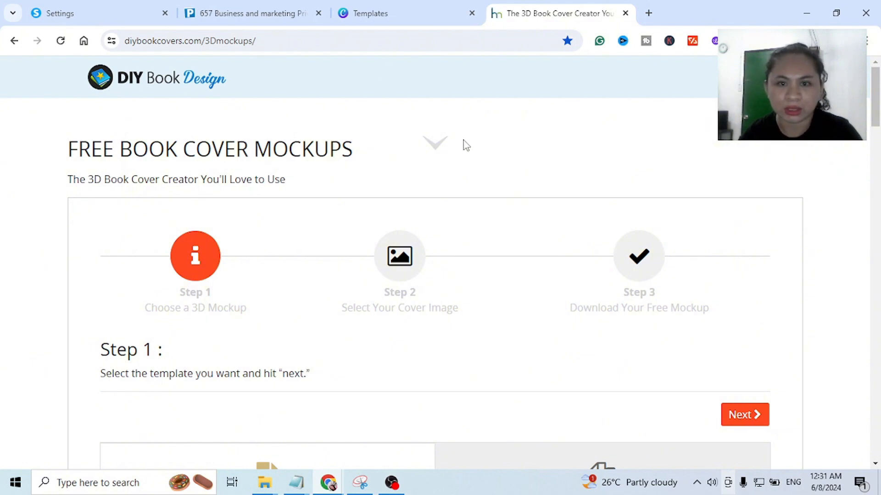
- On the DIY Book Design 3D mockups page, choose the hardcover book in the first row of single templates and proceed to cover image selection
{"action": "scroll", "coordinate": [532, 203], "scroll_direction": "down", "scroll_amount": 4}
{"action": "scroll", "coordinate": [532, 207], "scroll_direction": "down", "scroll_amount": 4}
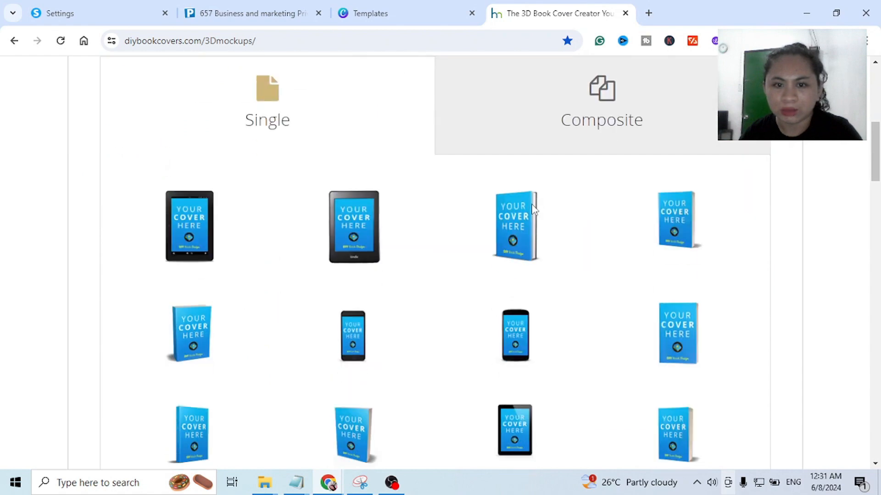
{"action": "scroll", "coordinate": [515, 203], "scroll_direction": "up", "scroll_amount": 4}
{"action": "scroll", "coordinate": [515, 203], "scroll_direction": "down", "scroll_amount": 4}
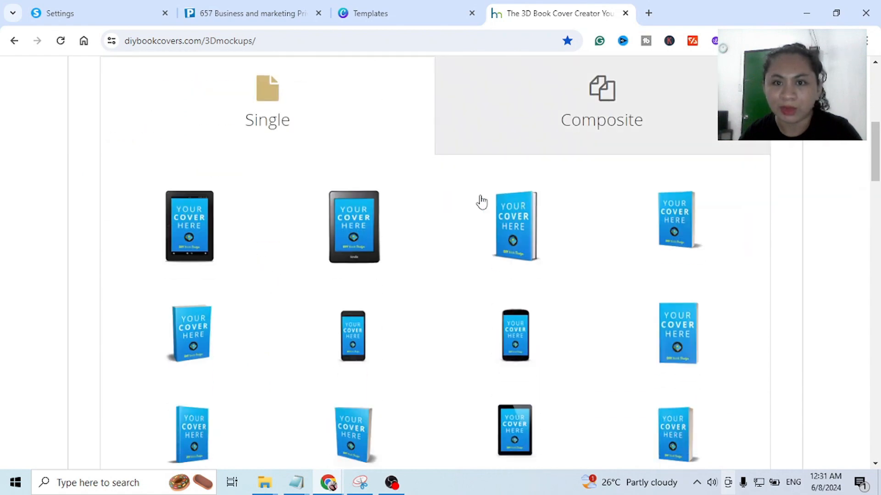
{"action": "scroll", "coordinate": [477, 201], "scroll_direction": "up", "scroll_amount": 3}
{"action": "scroll", "coordinate": [252, 258], "scroll_direction": "down", "scroll_amount": 3}
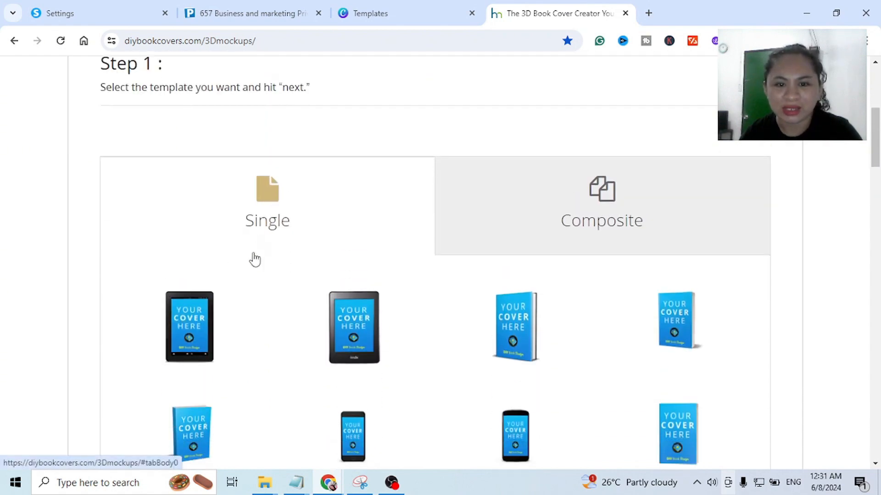
{"action": "scroll", "coordinate": [540, 246], "scroll_direction": "down", "scroll_amount": 7}
{"action": "scroll", "coordinate": [716, 240], "scroll_direction": "up", "scroll_amount": 7}
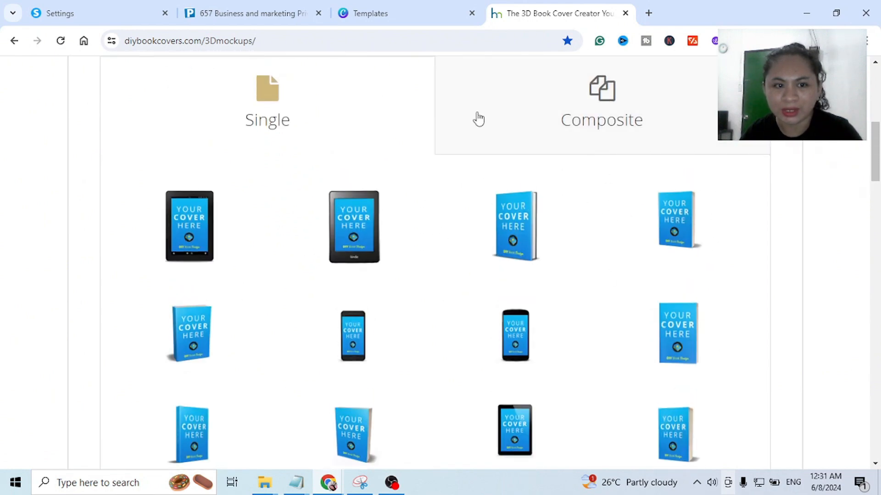
{"action": "left_click", "coordinate": [516, 224]}
{"action": "scroll", "coordinate": [583, 261], "scroll_direction": "up", "scroll_amount": 3}
{"action": "scroll", "coordinate": [579, 262], "scroll_direction": "down", "scroll_amount": 3}
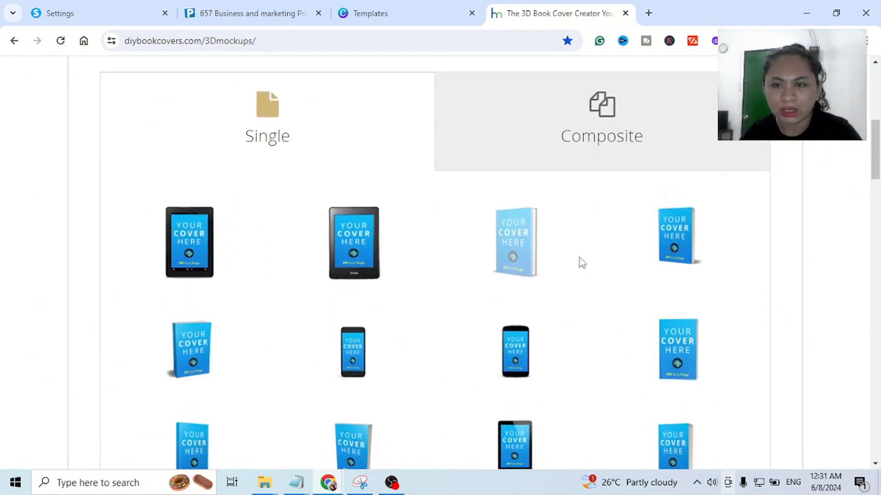
{"action": "scroll", "coordinate": [734, 206], "scroll_direction": "up", "scroll_amount": 4}
{"action": "left_click", "coordinate": [749, 222]}
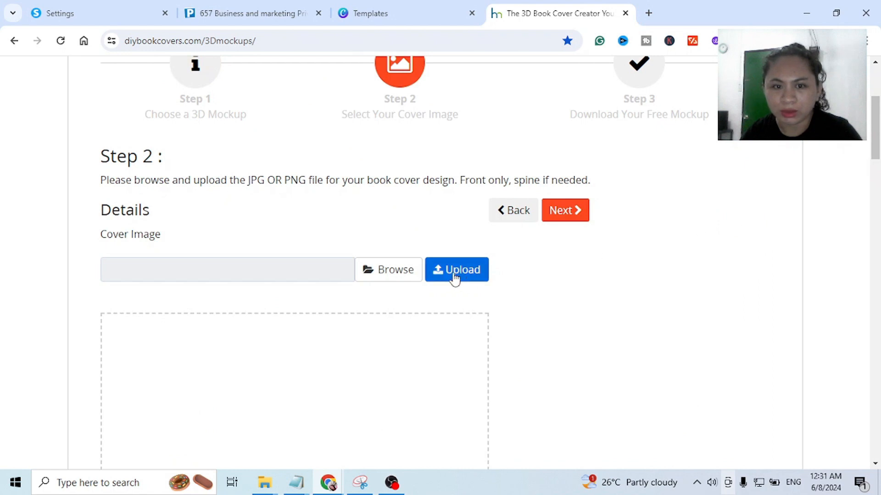
- Upload the Neutral Minimalist Aesthetic Time Management cover PNG from Downloads as the mockup's cover image
{"action": "scroll", "coordinate": [459, 280], "scroll_direction": "down", "scroll_amount": 1}
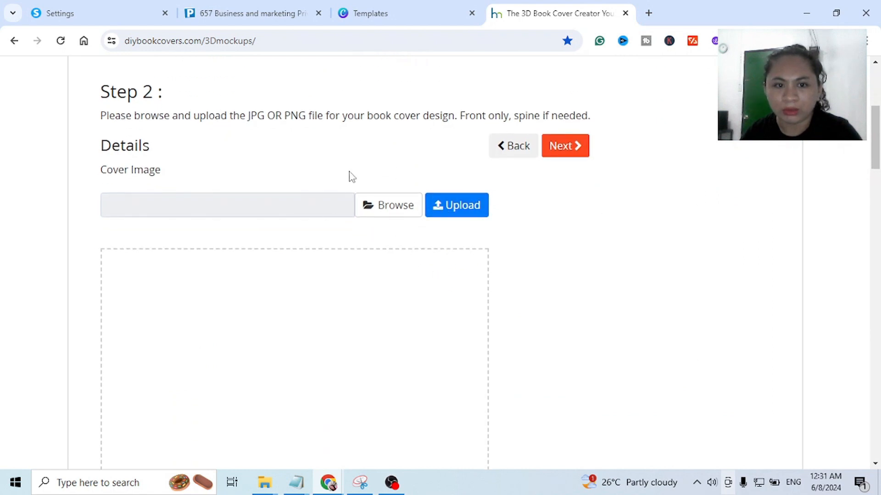
{"action": "left_click", "coordinate": [393, 209]}
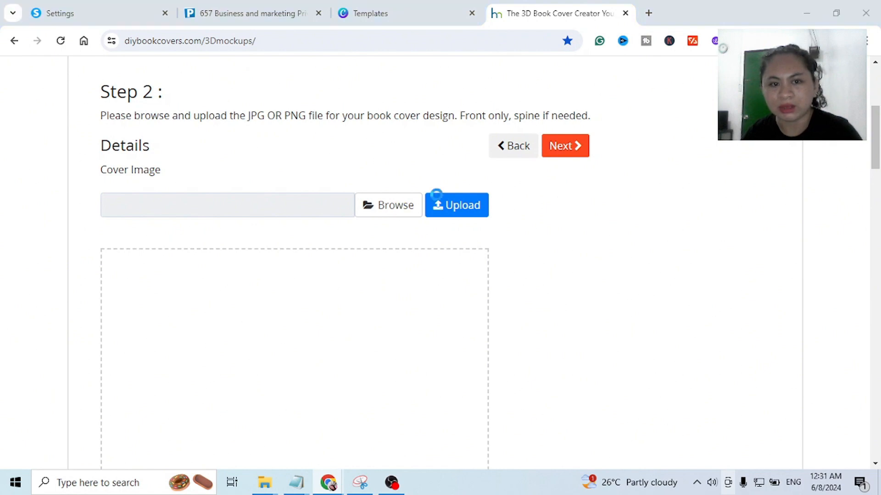
{"action": "left_click", "coordinate": [150, 134]}
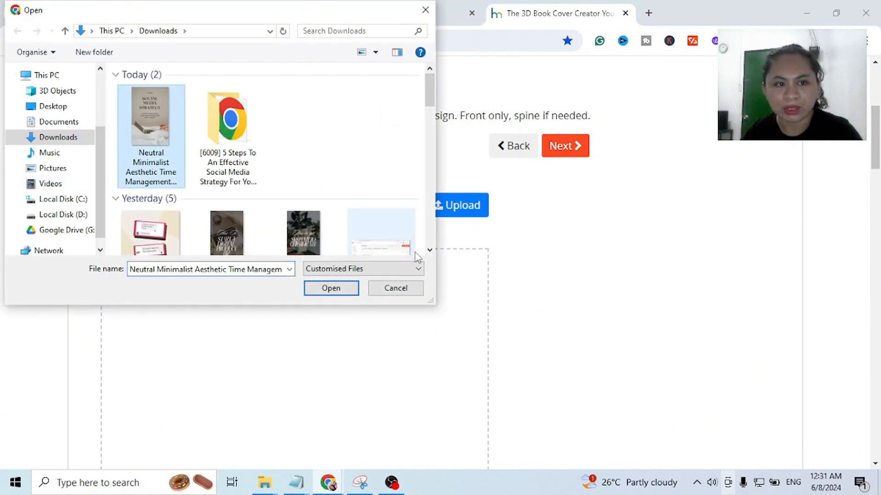
{"action": "left_click", "coordinate": [343, 287]}
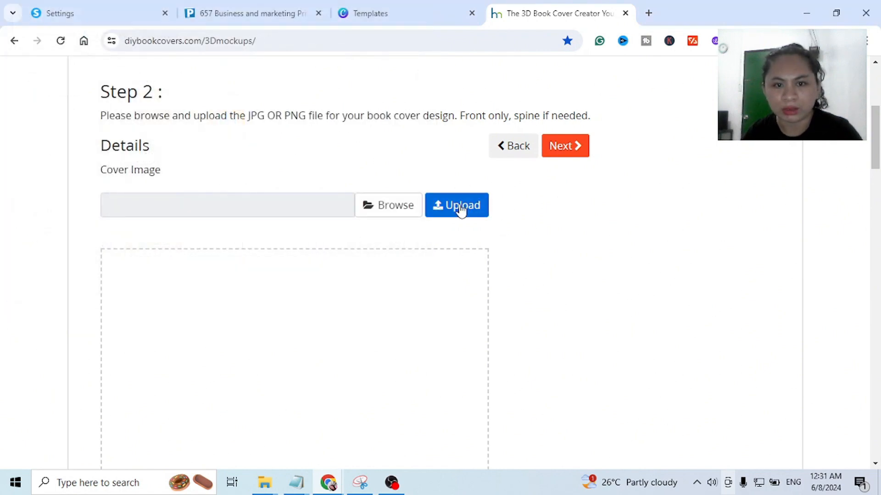
{"action": "left_click", "coordinate": [461, 209]}
{"action": "scroll", "coordinate": [471, 249], "scroll_direction": "up", "scroll_amount": 6}
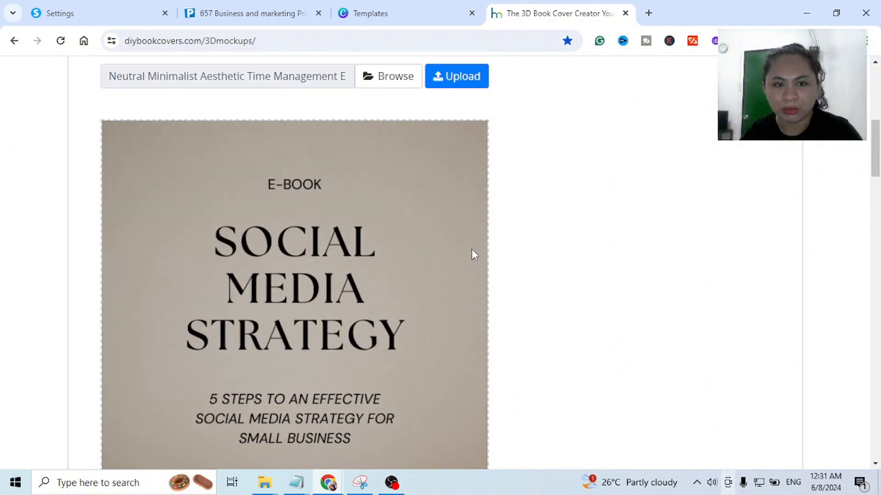
- Proceed to the final mockup stage and download the 3D book image as a PNG
{"action": "left_click", "coordinate": [576, 211]}
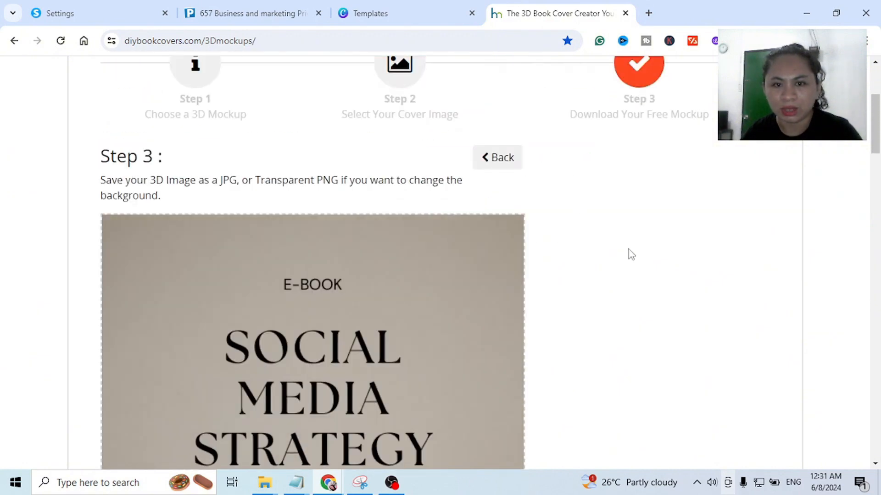
{"action": "scroll", "coordinate": [601, 275], "scroll_direction": "down", "scroll_amount": 15}
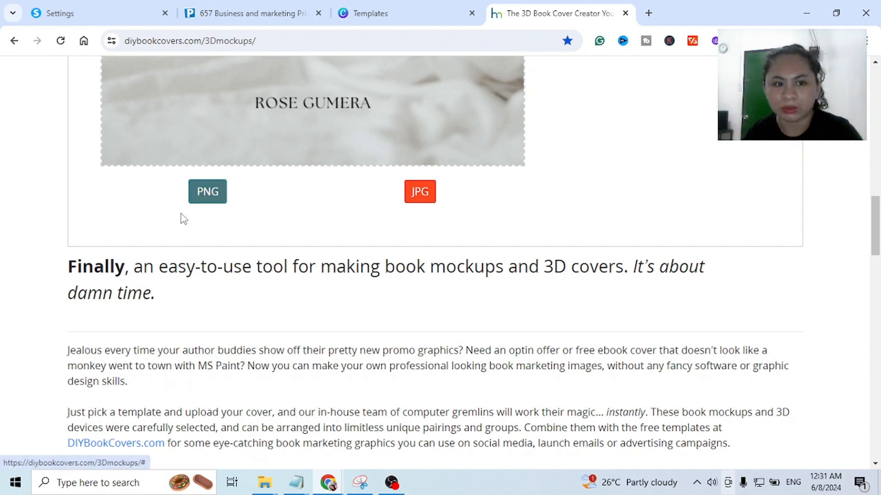
{"action": "left_click", "coordinate": [209, 196]}
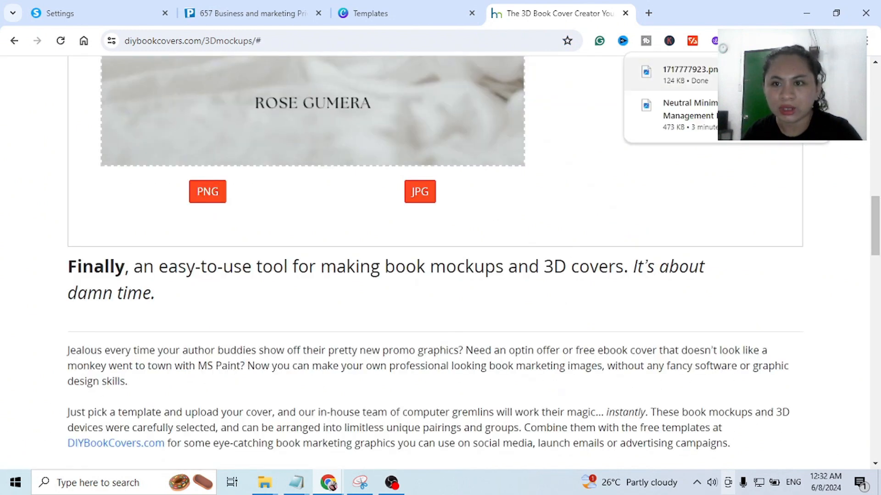
{"action": "left_click", "coordinate": [476, 215]}
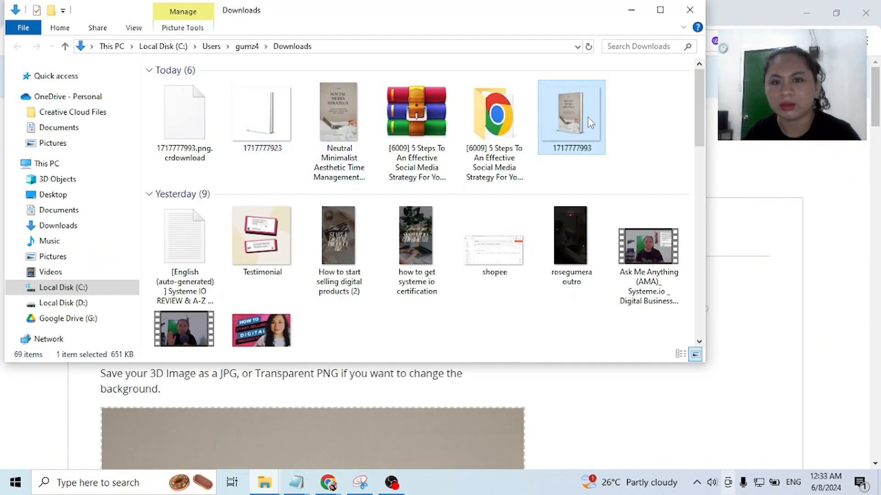
{"action": "double_click", "coordinate": [584, 119]}
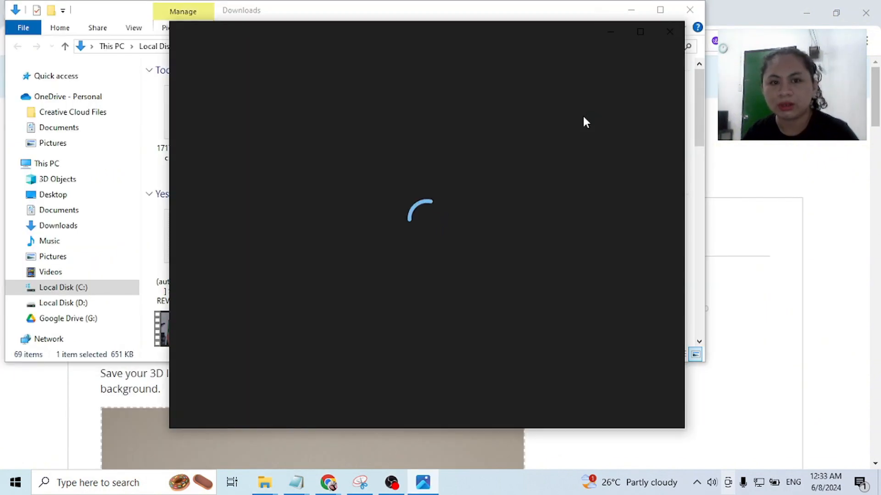
{"action": "scroll", "coordinate": [585, 185], "scroll_direction": "up", "scroll_amount": 2}
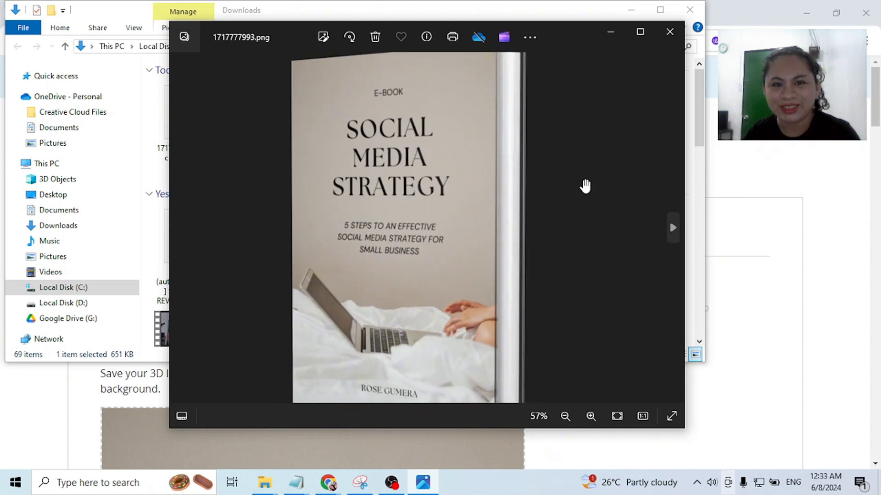
{"action": "scroll", "coordinate": [585, 185], "scroll_direction": "down", "scroll_amount": 2}
{"action": "scroll", "coordinate": [585, 185], "scroll_direction": "down", "scroll_amount": 1}
{"action": "scroll", "coordinate": [584, 183], "scroll_direction": "up", "scroll_amount": 1}
{"action": "scroll", "coordinate": [584, 187], "scroll_direction": "down", "scroll_amount": 1}
{"action": "left_click", "coordinate": [671, 32]}
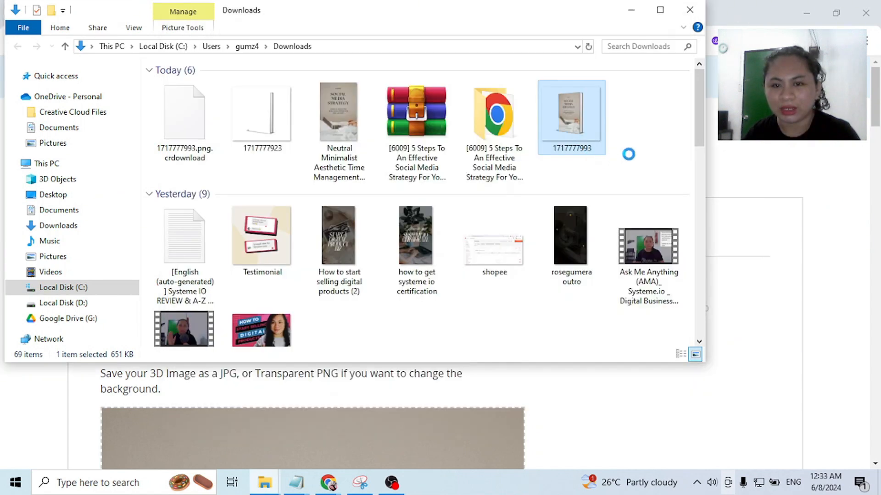
{"action": "right_click", "coordinate": [573, 138]}
{"action": "left_click", "coordinate": [613, 440]}
{"action": "type", "text": "EBOO"}
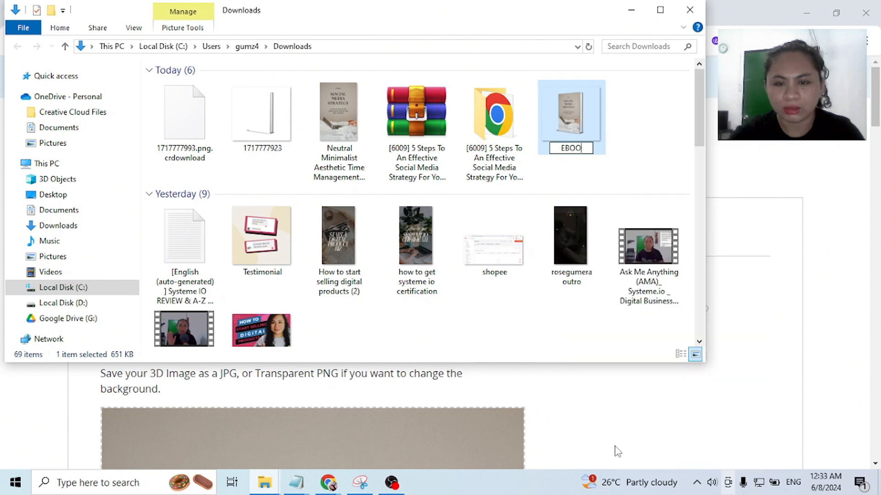
{"action": "type", "text": "K MOCK UP"}
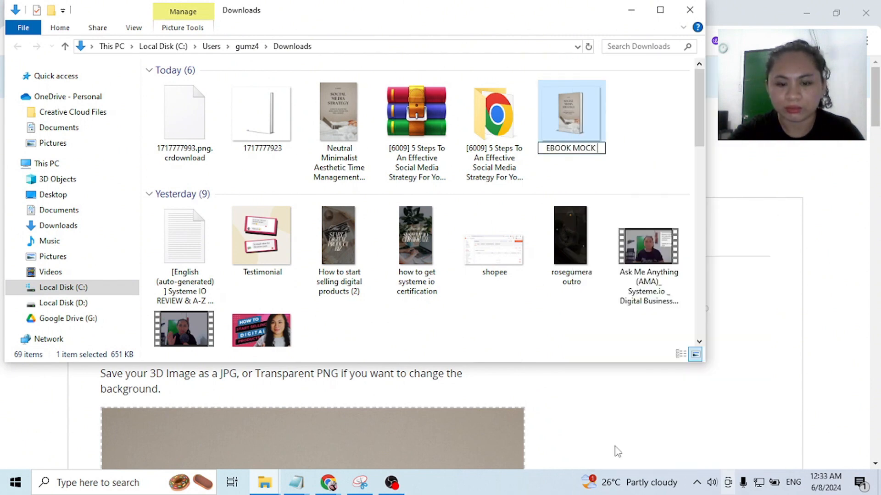
{"action": "key", "text": "Return"}
- Create a new folder in Downloads named "5 STEPS SOCIALMEDIA"
{"action": "right_click", "coordinate": [577, 141]}
{"action": "mouse_move", "coordinate": [611, 295]}
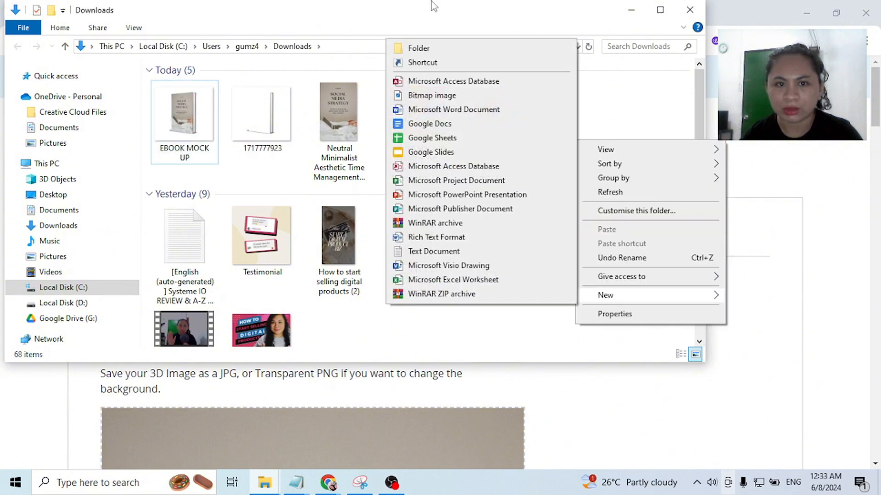
{"action": "left_click", "coordinate": [418, 48]}
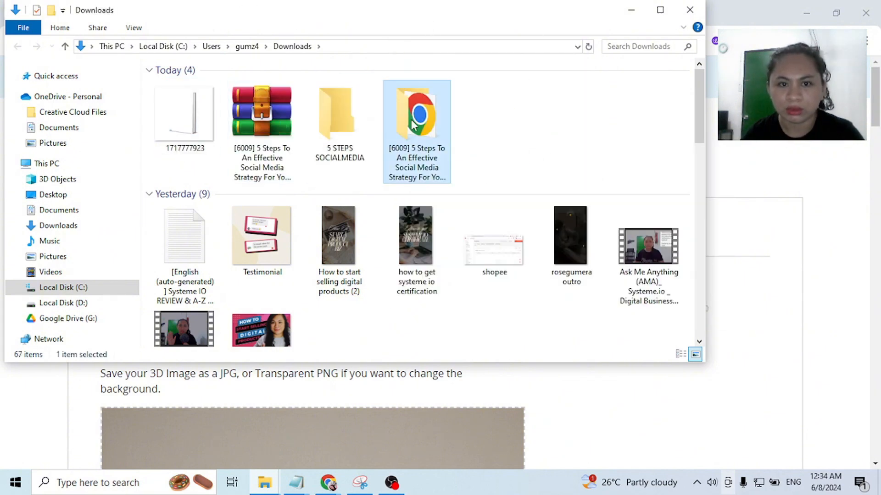
{"action": "key", "text": "Return"}
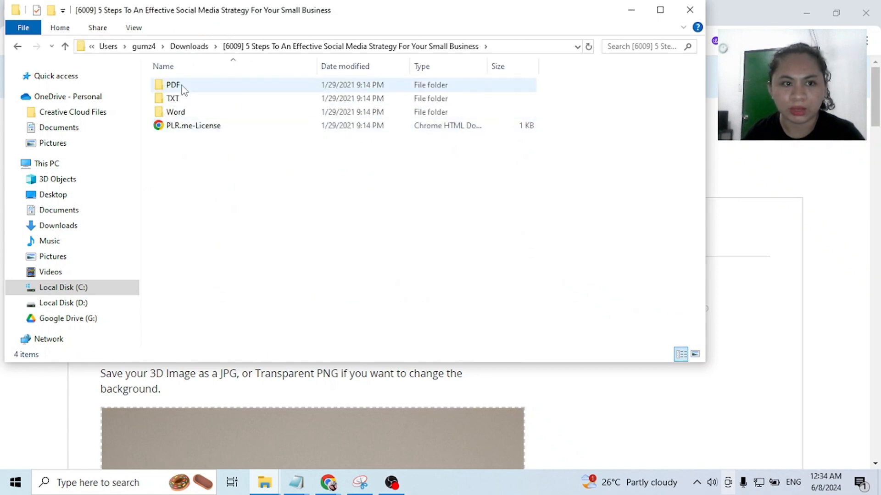
- Review the contents of the 5 STEPS SOCIALMEDIA folder in Downloads and of the [6009] 5 Steps To An Effective Social Media Strategy folder
{"action": "left_click", "coordinate": [190, 46]}
{"action": "double_click", "coordinate": [339, 123]}
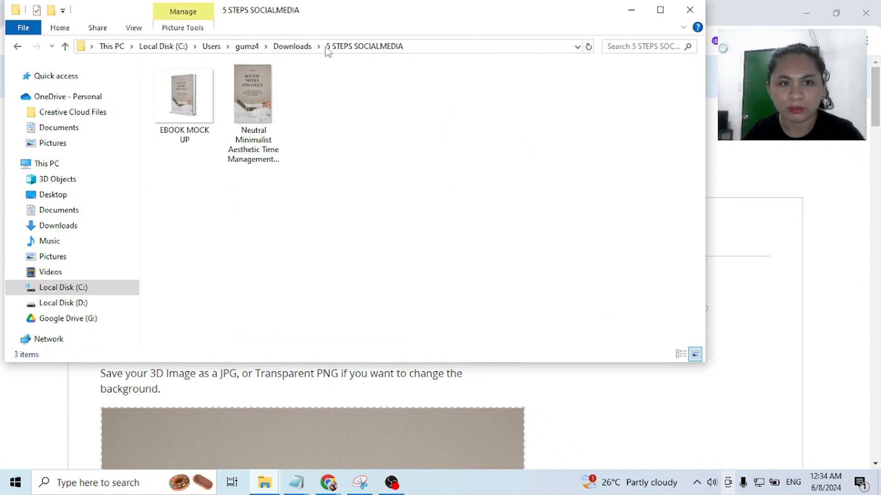
{"action": "left_click", "coordinate": [293, 46]}
{"action": "double_click", "coordinate": [411, 125]}
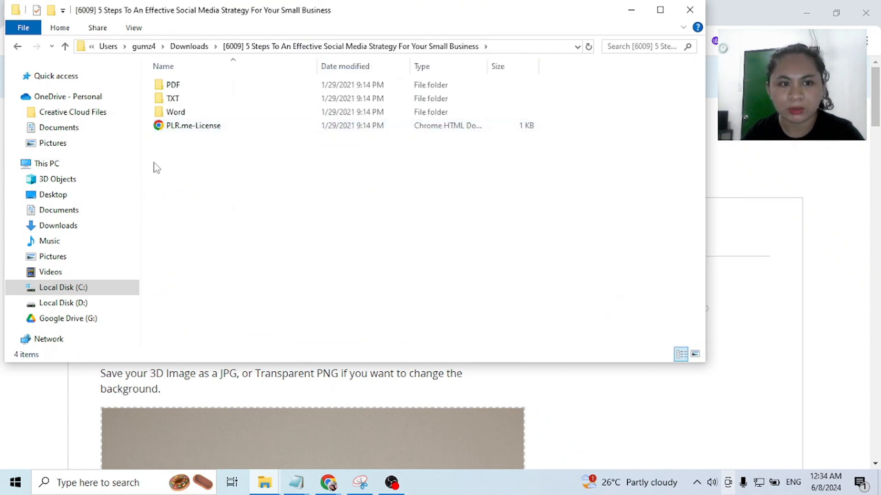
{"action": "left_click_drag", "start_coordinate": [264, 210], "coordinate": [222, 70]}
{"action": "left_click", "coordinate": [175, 149]}
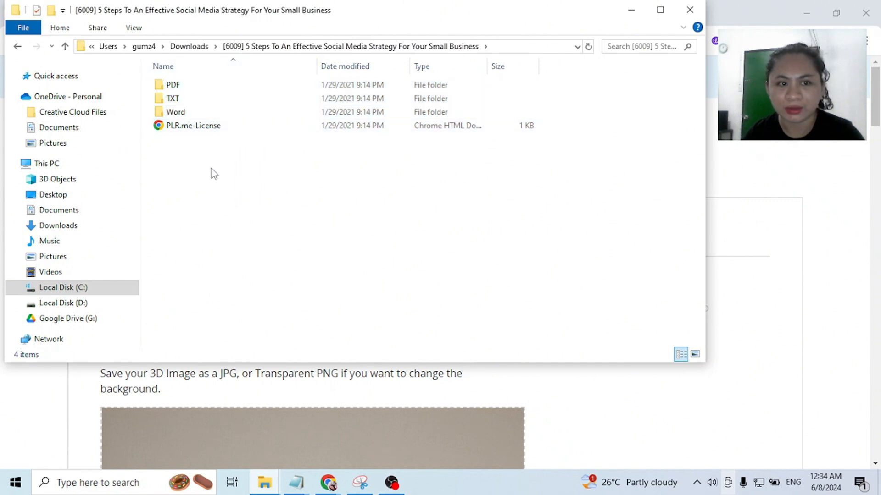
{"action": "left_click_drag", "start_coordinate": [193, 206], "coordinate": [216, 77]}
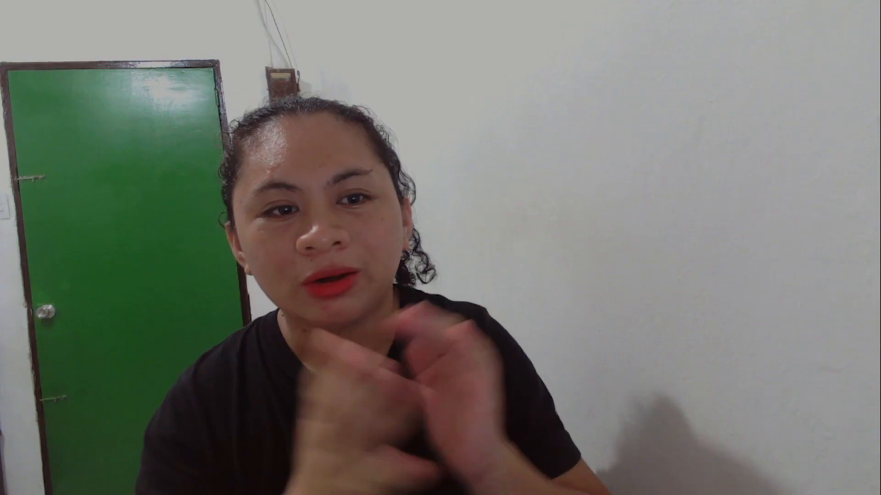
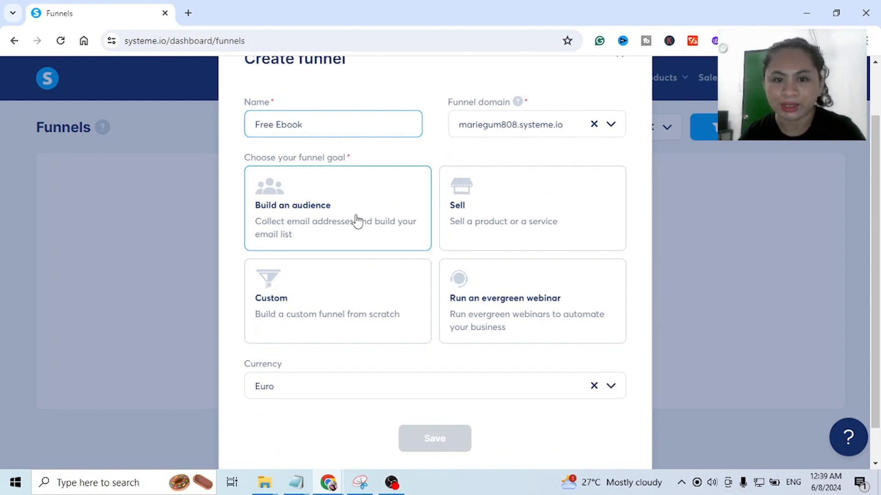
- Create the Free Ebook funnel with the Build an audience goal and open it from the funnels list
{"action": "left_click", "coordinate": [472, 221]}
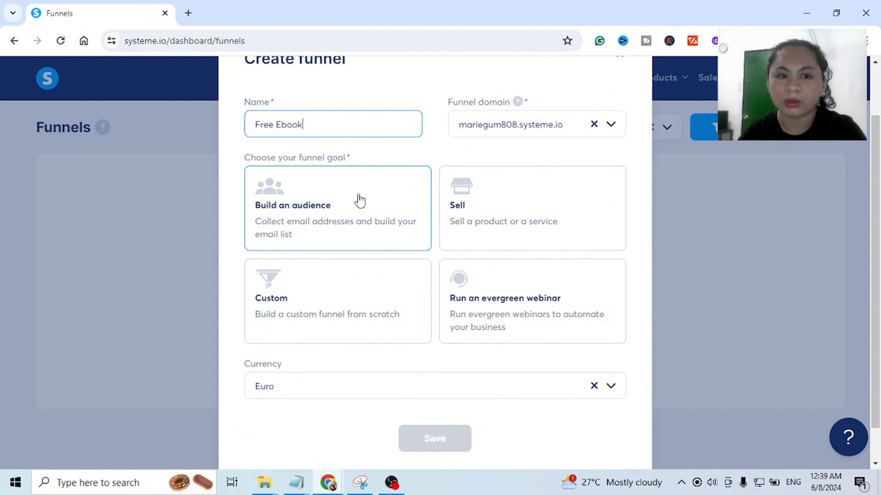
{"action": "left_click", "coordinate": [332, 200]}
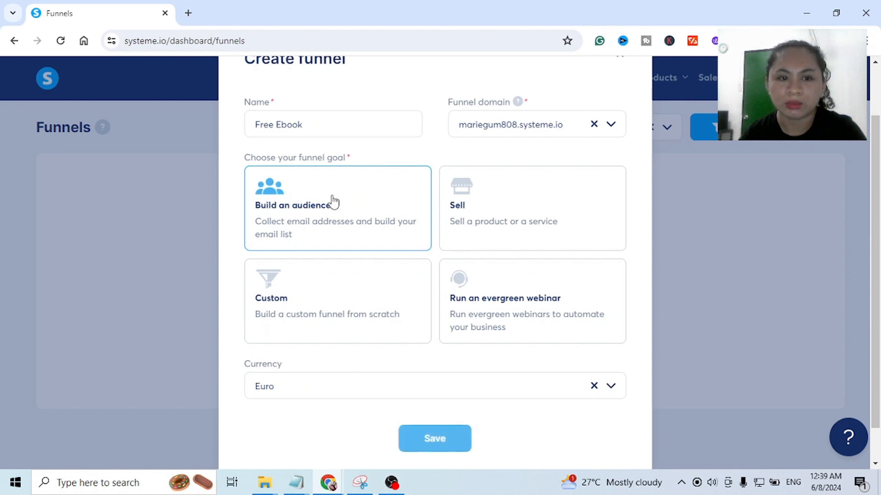
{"action": "scroll", "coordinate": [333, 202], "scroll_direction": "down", "scroll_amount": 1}
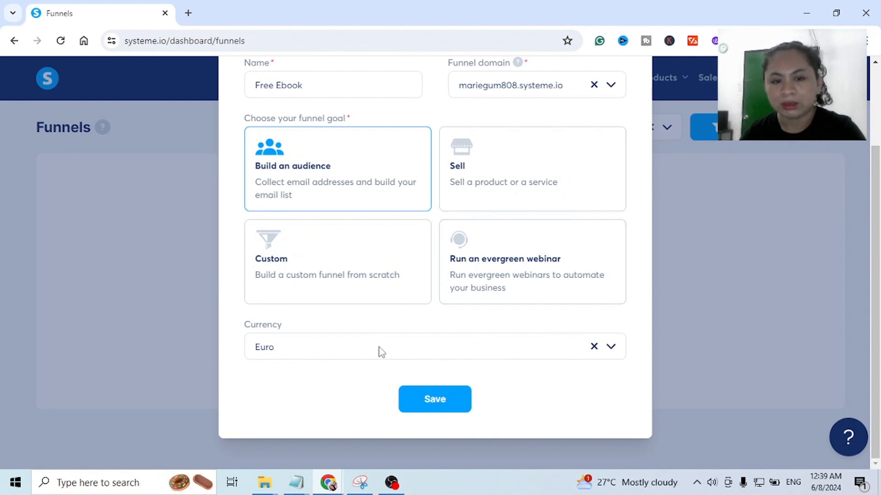
{"action": "left_click", "coordinate": [423, 403]}
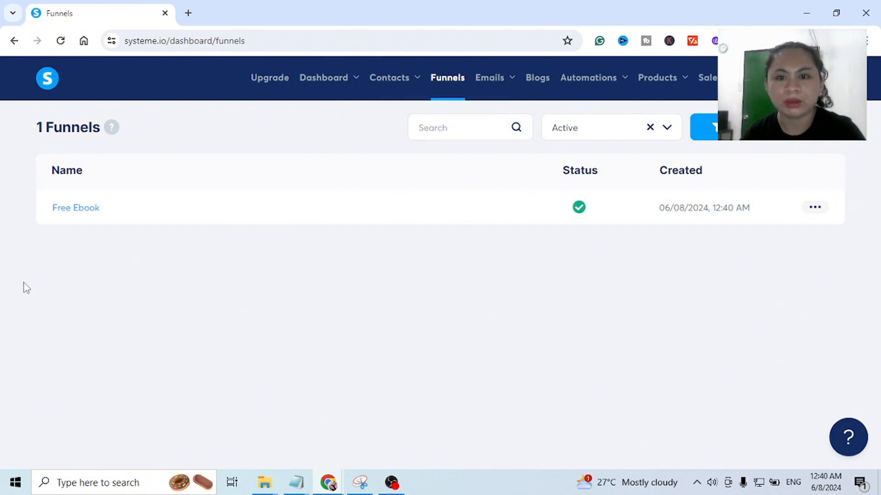
{"action": "left_click", "coordinate": [72, 209]}
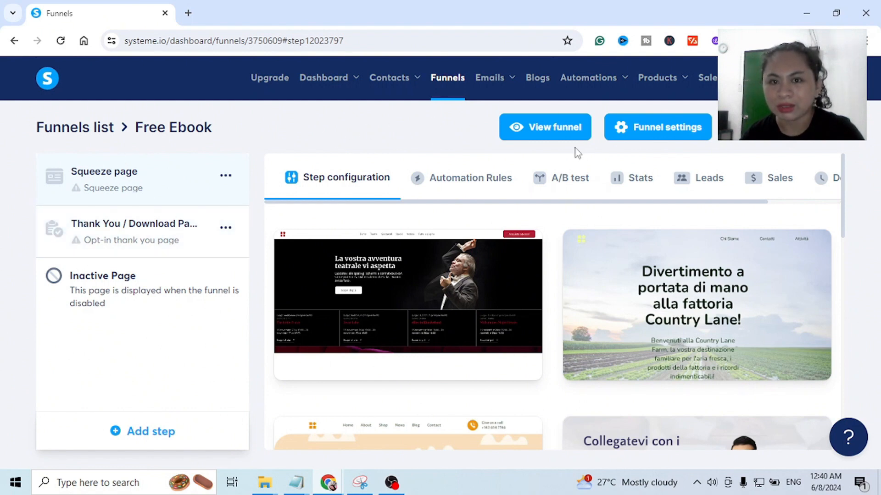
- Preview the Free Ebook funnel, close the preview, and review the funnel's name, domain and currency settings
{"action": "left_click", "coordinate": [540, 129]}
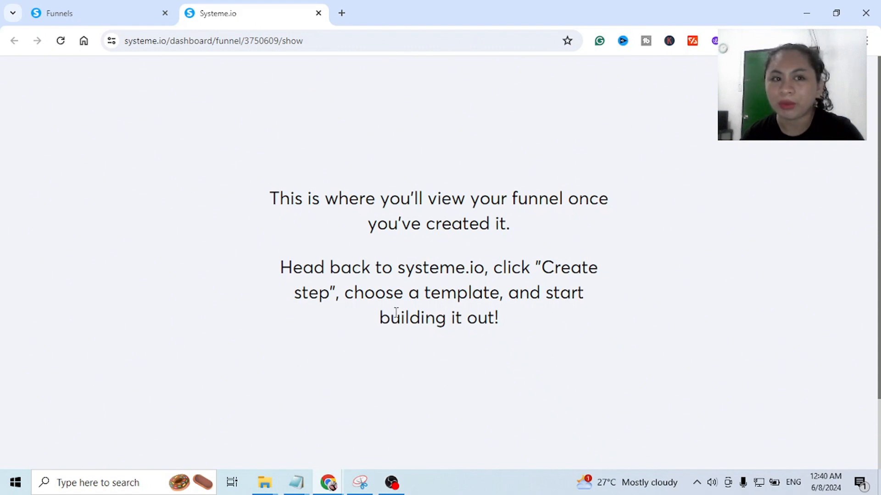
{"action": "left_click", "coordinate": [121, 21]}
{"action": "mouse_move", "coordinate": [444, 260]}
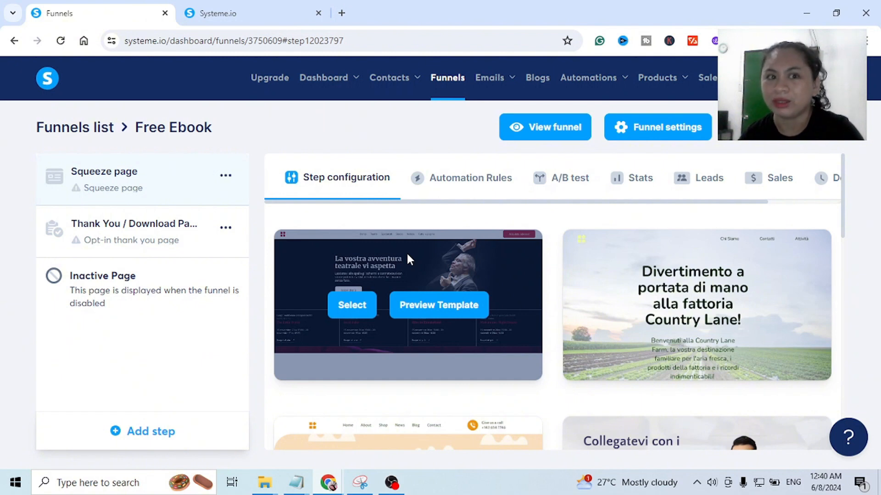
{"action": "left_click", "coordinate": [265, 20]}
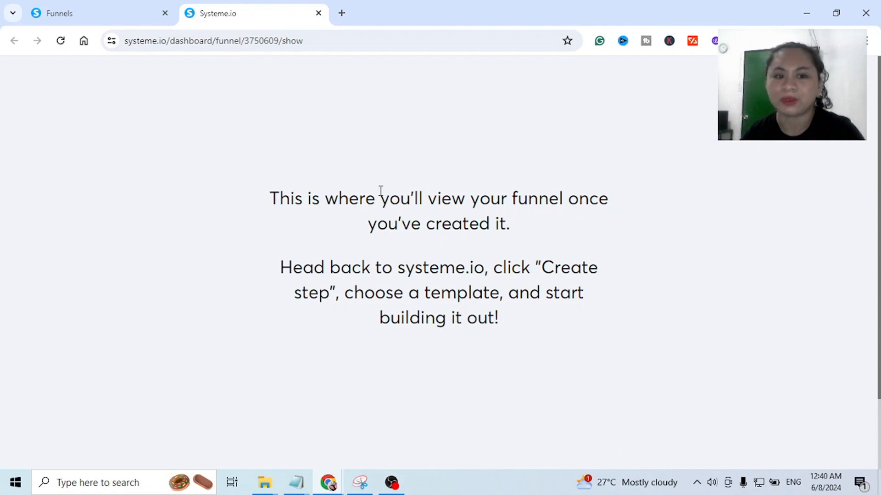
{"action": "left_click", "coordinate": [319, 14]}
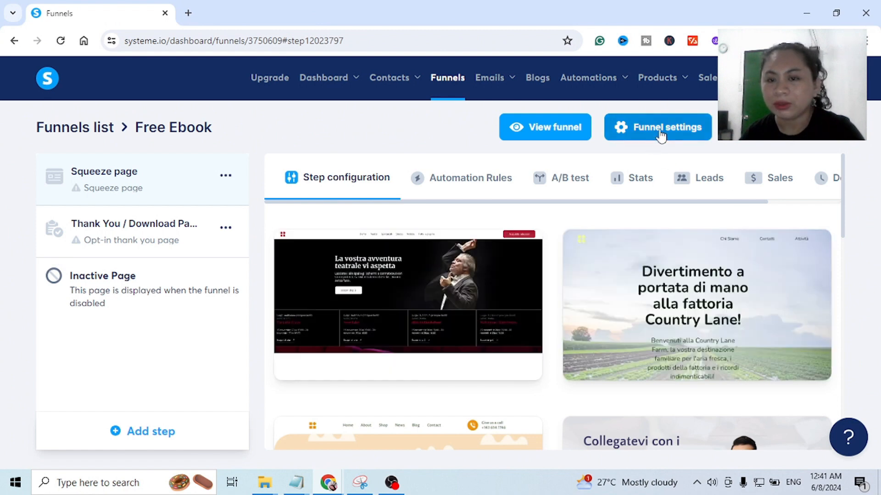
{"action": "left_click", "coordinate": [668, 125]}
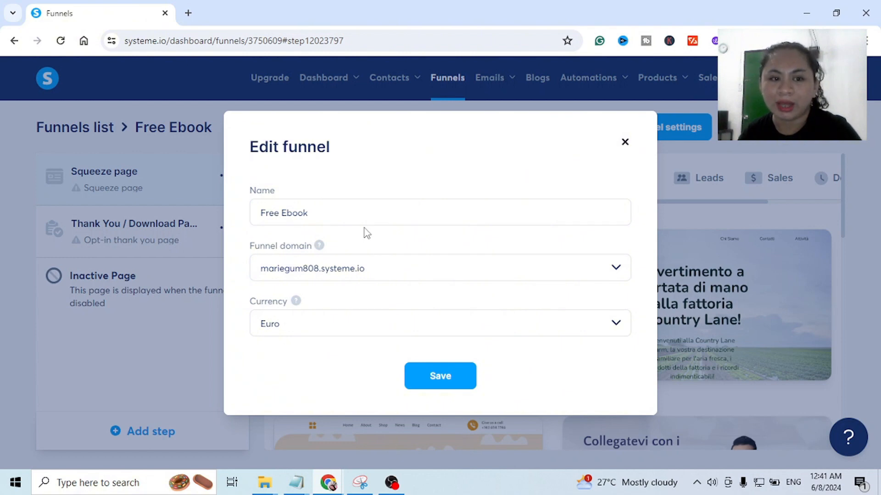
{"action": "left_click", "coordinate": [625, 143]}
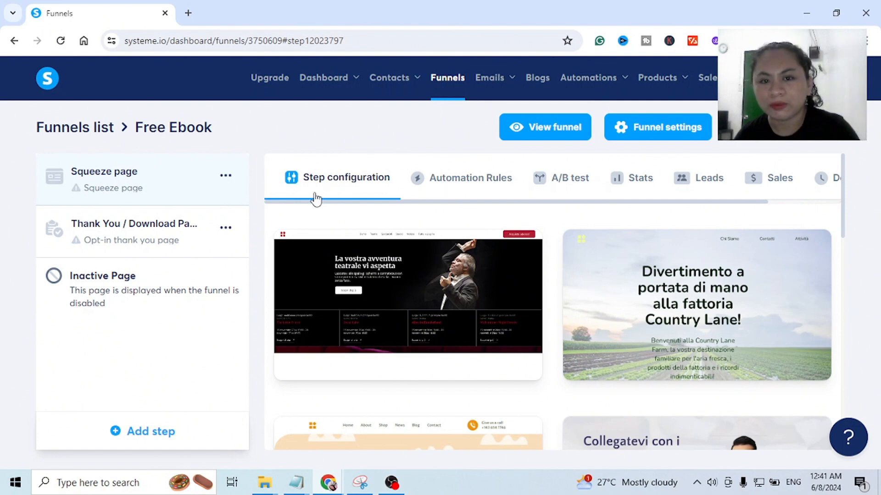
- Browse the squeeze page templates and show 30 templates per page
{"action": "mouse_move", "coordinate": [376, 323]}
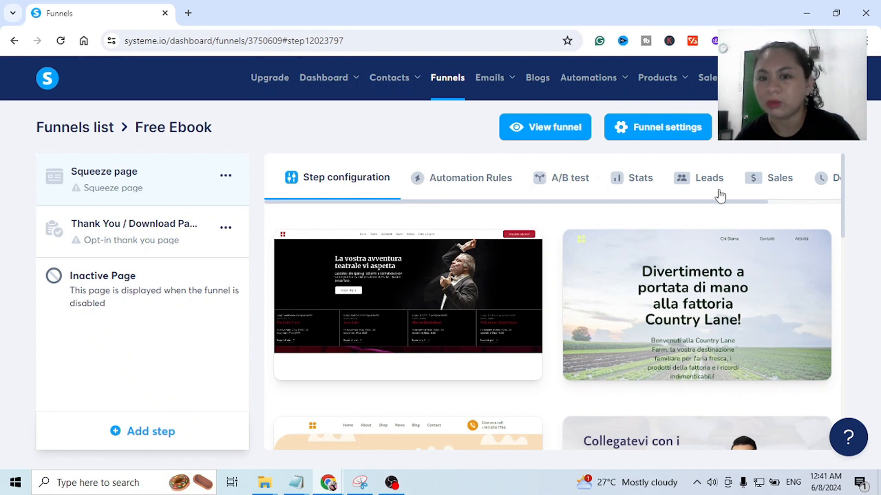
{"action": "mouse_move", "coordinate": [353, 248]}
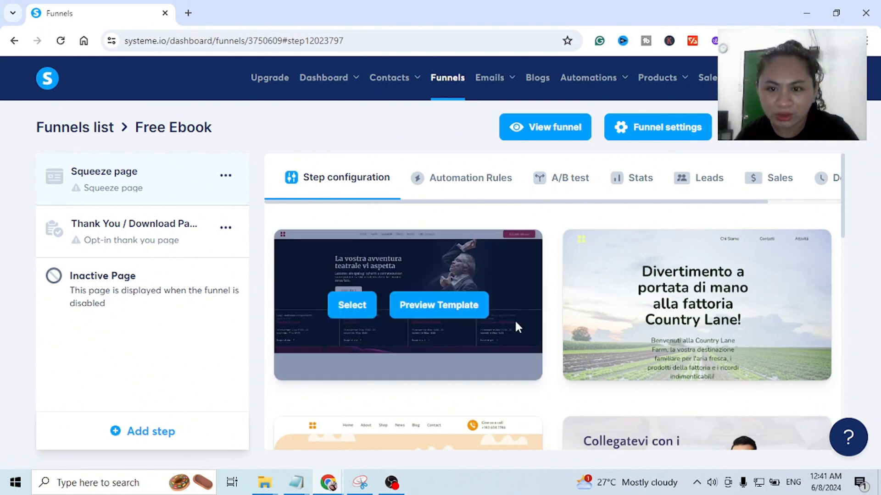
{"action": "scroll", "coordinate": [522, 322], "scroll_direction": "down", "scroll_amount": 8}
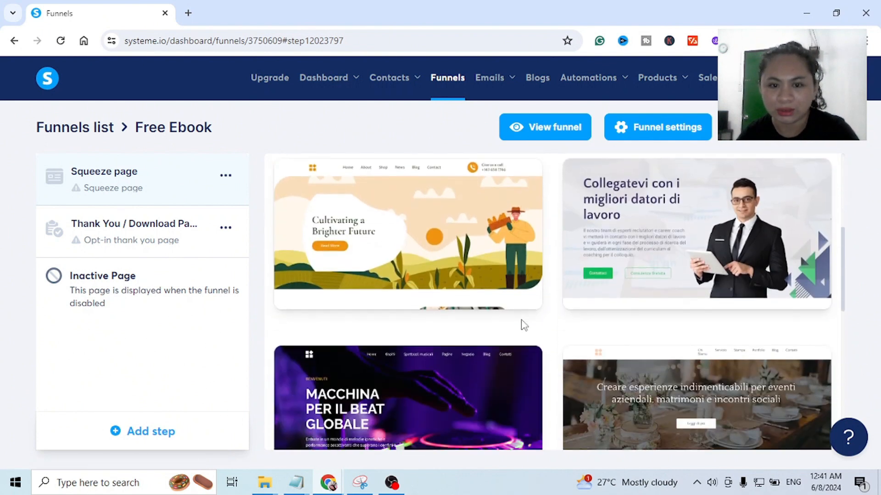
{"action": "scroll", "coordinate": [523, 325], "scroll_direction": "down", "scroll_amount": 4}
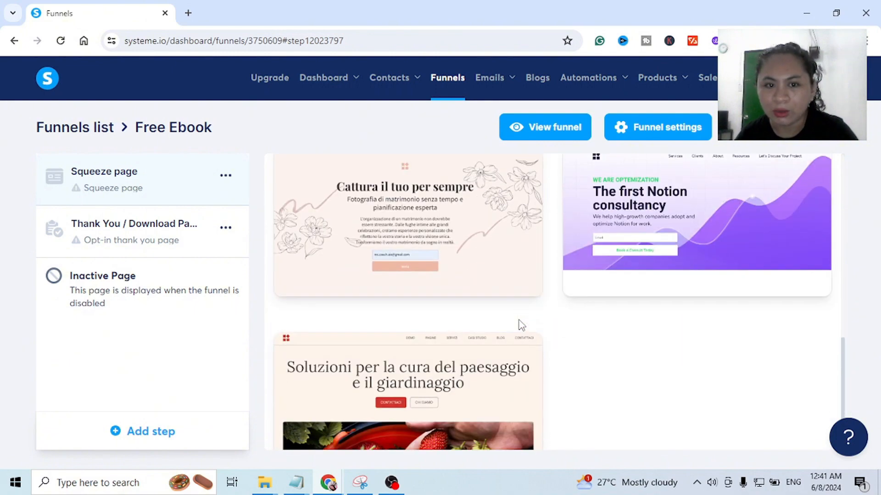
{"action": "scroll", "coordinate": [522, 325], "scroll_direction": "down", "scroll_amount": 2}
{"action": "scroll", "coordinate": [521, 325], "scroll_direction": "up", "scroll_amount": 10}
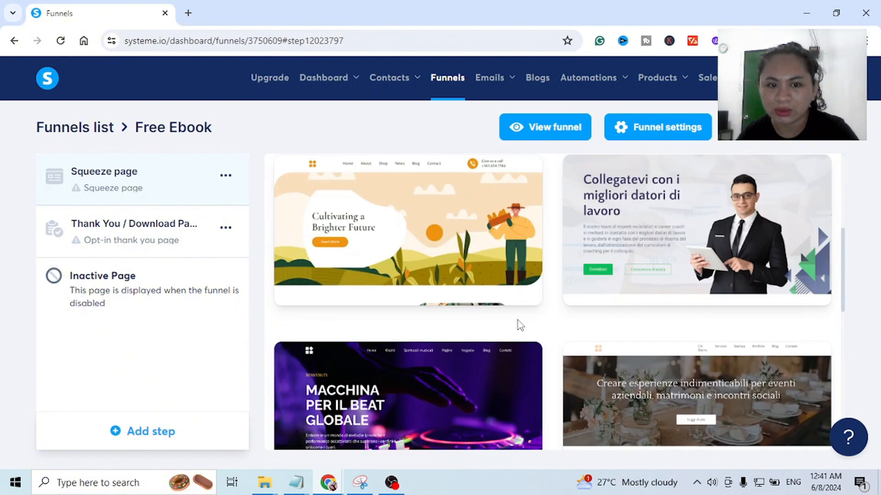
{"action": "scroll", "coordinate": [525, 329], "scroll_direction": "down", "scroll_amount": 7}
{"action": "scroll", "coordinate": [525, 329], "scroll_direction": "down", "scroll_amount": 2}
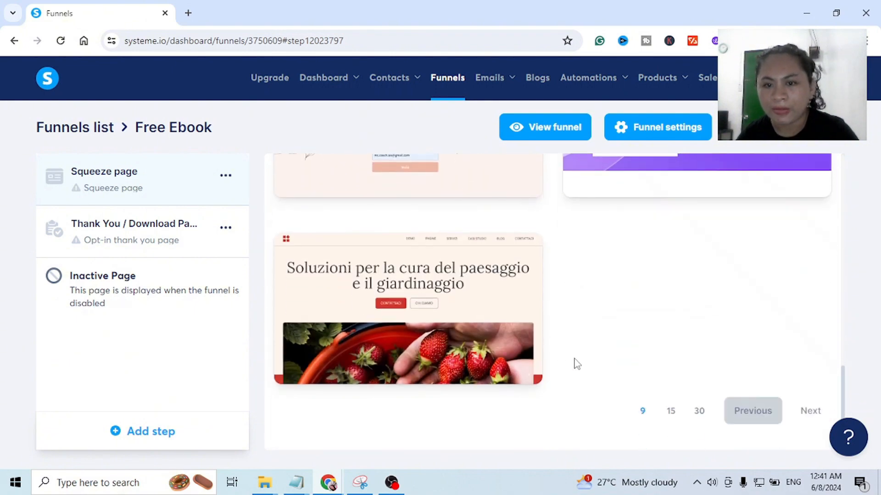
{"action": "left_click", "coordinate": [667, 414]}
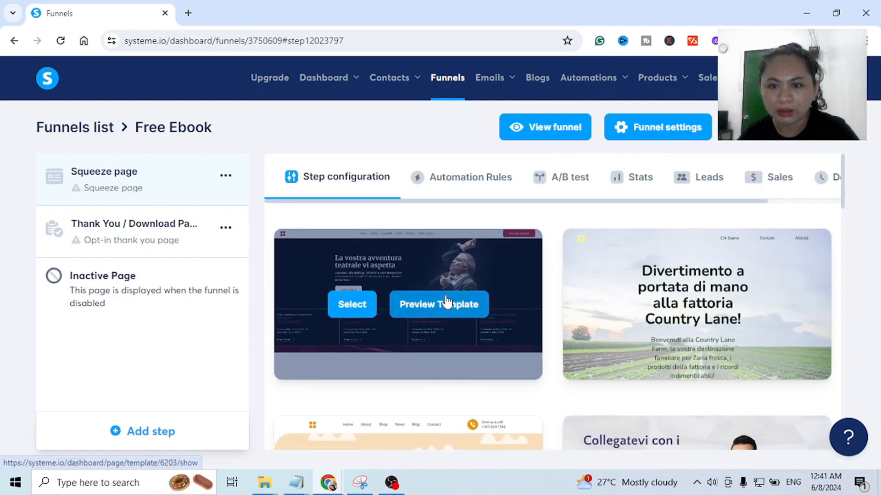
{"action": "scroll", "coordinate": [446, 298], "scroll_direction": "down", "scroll_amount": 10}
{"action": "scroll", "coordinate": [446, 296], "scroll_direction": "down", "scroll_amount": 8}
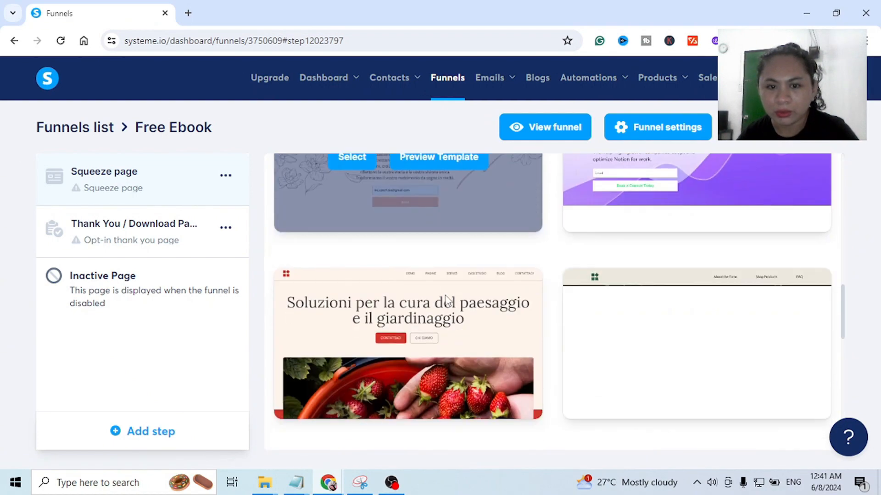
{"action": "scroll", "coordinate": [549, 277], "scroll_direction": "down", "scroll_amount": 7}
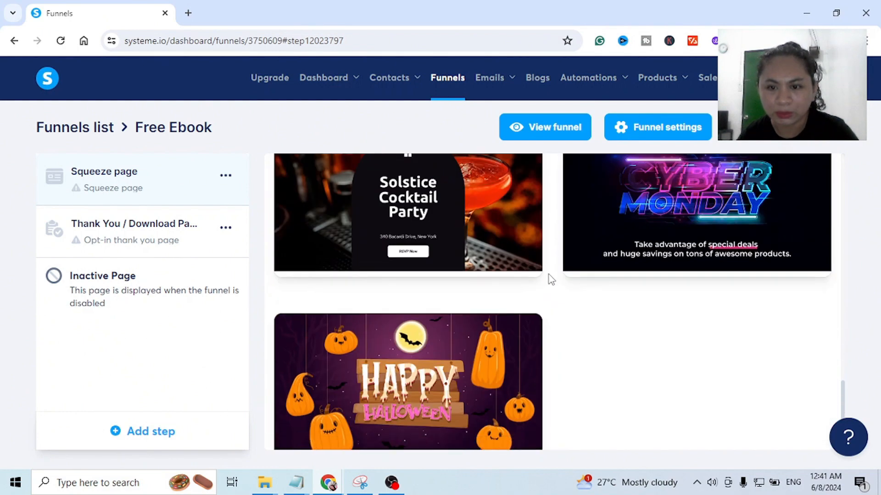
{"action": "scroll", "coordinate": [550, 278], "scroll_direction": "down", "scroll_amount": 3}
{"action": "left_click", "coordinate": [692, 413]}
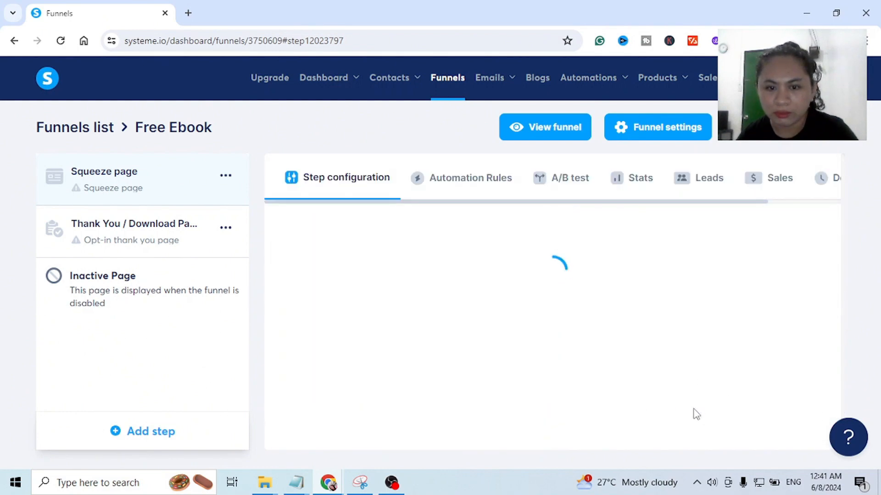
- Select the dark "Master il meglio di UX" template with the two phones for the squeeze page
{"action": "scroll", "coordinate": [518, 257], "scroll_direction": "down", "scroll_amount": 15}
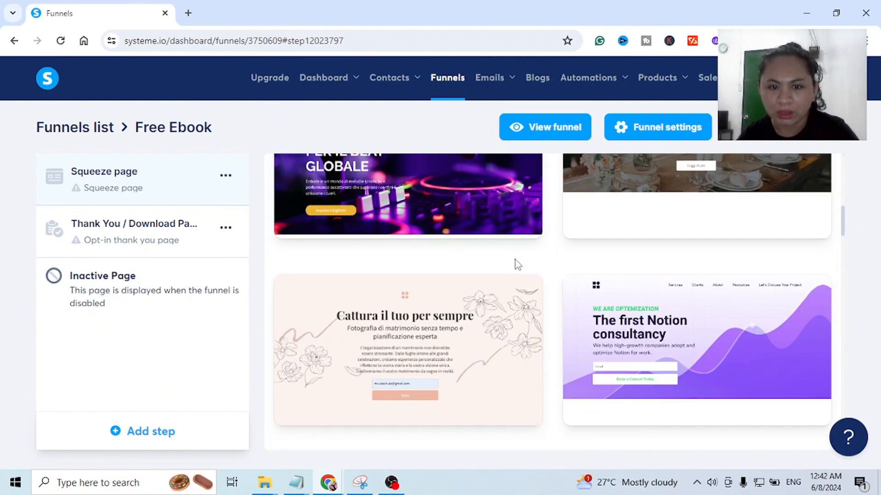
{"action": "scroll", "coordinate": [508, 262], "scroll_direction": "down", "scroll_amount": 12}
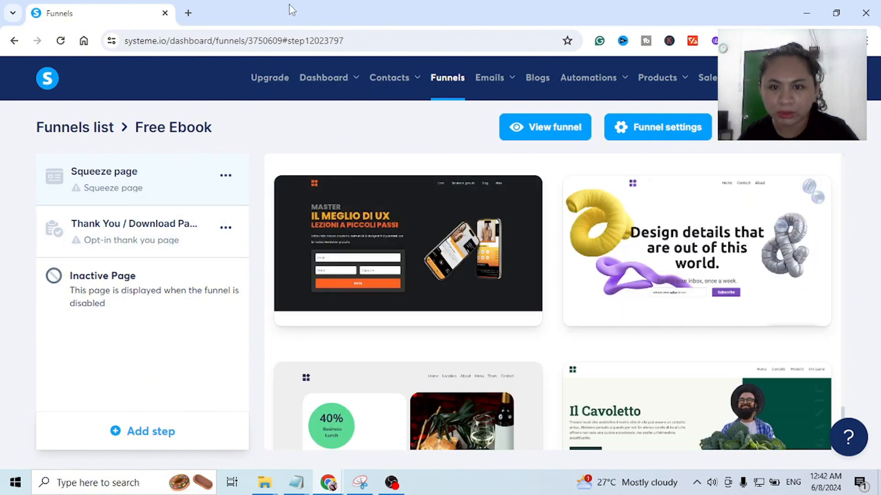
{"action": "mouse_move", "coordinate": [408, 188]}
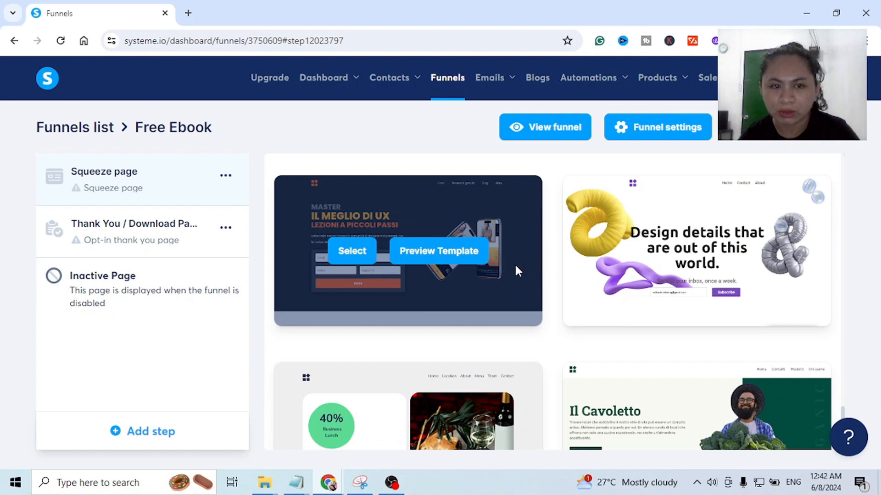
{"action": "mouse_move", "coordinate": [617, 272]}
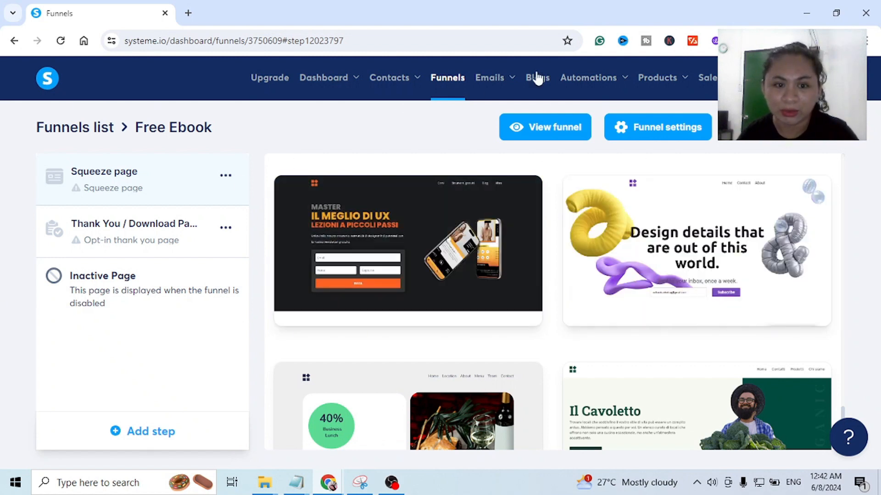
{"action": "mouse_move", "coordinate": [460, 249]}
{"action": "left_click", "coordinate": [349, 255]}
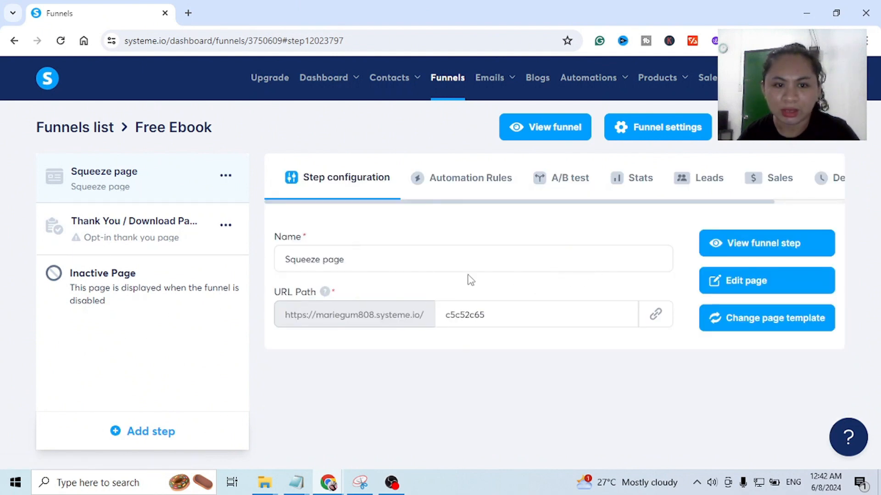
- Rename the squeeze page step as "Ebook Social Media Strategy"
{"action": "left_click", "coordinate": [406, 261]}
{"action": "left_click_drag", "start_coordinate": [362, 255], "coordinate": [281, 257]}
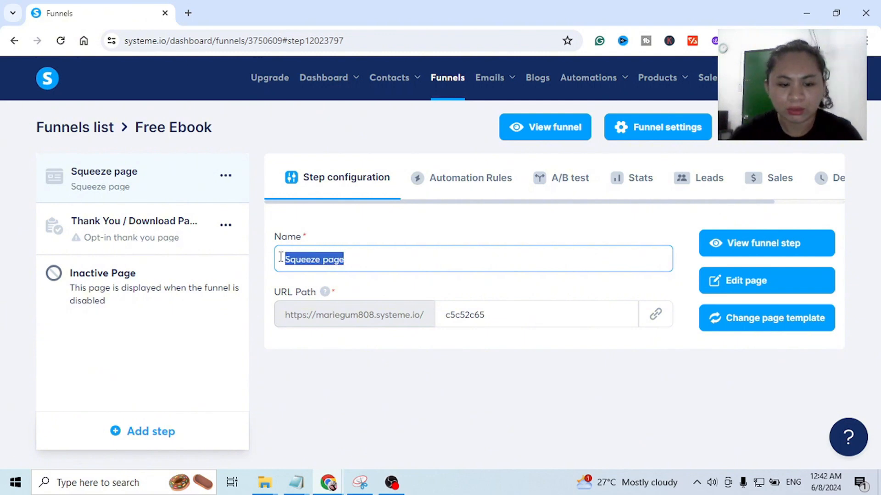
{"action": "type", "text": "Ebook sP"}
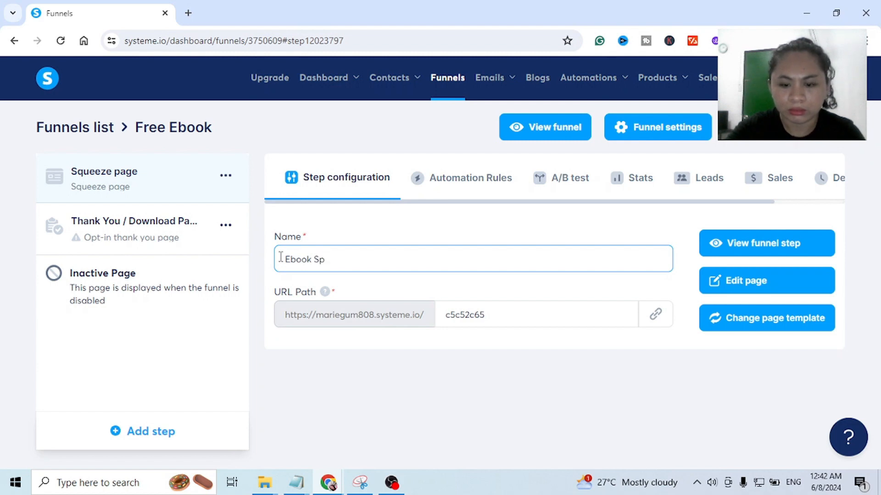
{"action": "type", "text": "ial"}
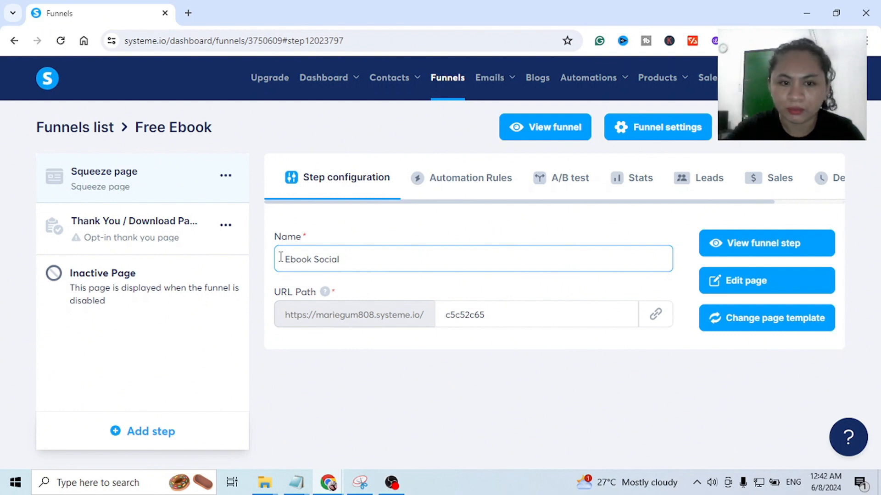
{"action": "type", "text": "Media Strategy"}
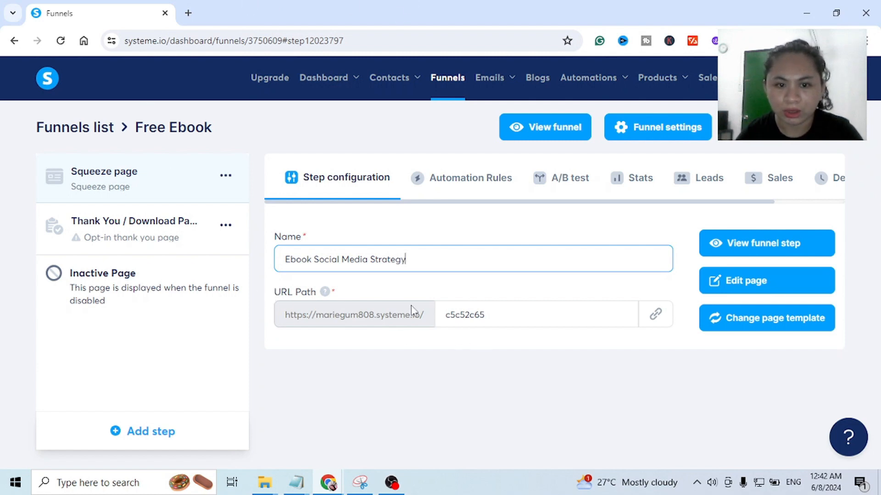
- Set the squeeze page's URL path to "free-ebook"
{"action": "left_click", "coordinate": [470, 315]}
{"action": "left_click_drag", "start_coordinate": [544, 315], "coordinate": [401, 321]}
{"action": "type", "text": "fre"}
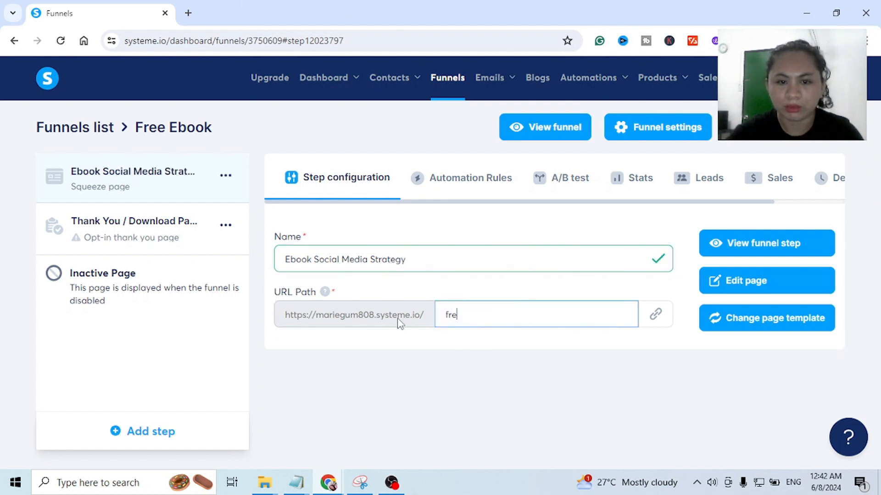
{"action": "type", "text": "e-abook"}
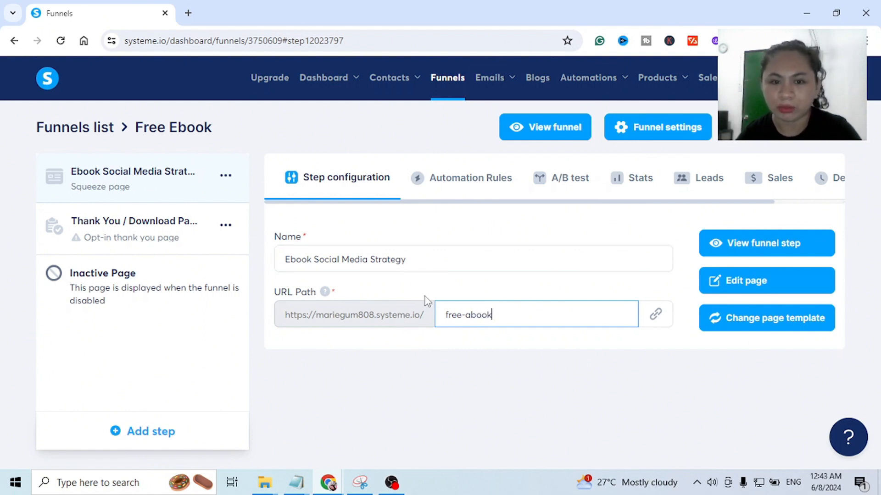
{"action": "type", "text": "e"}
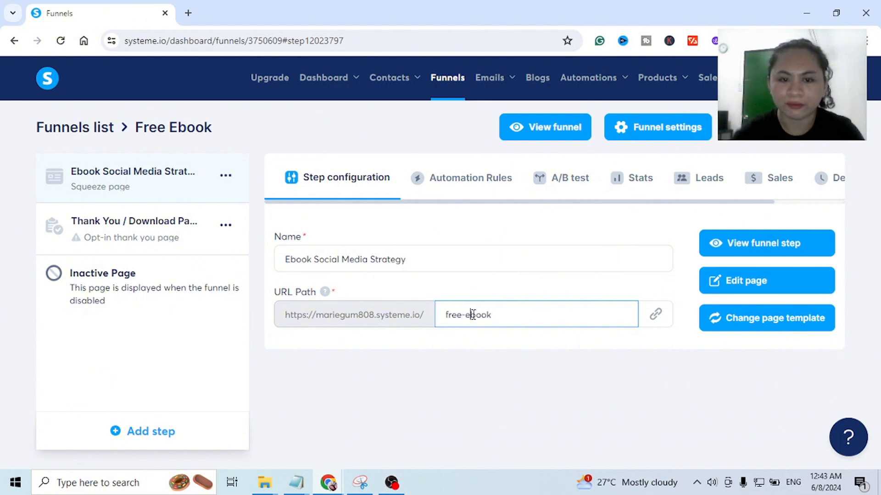
{"action": "left_click", "coordinate": [618, 347]}
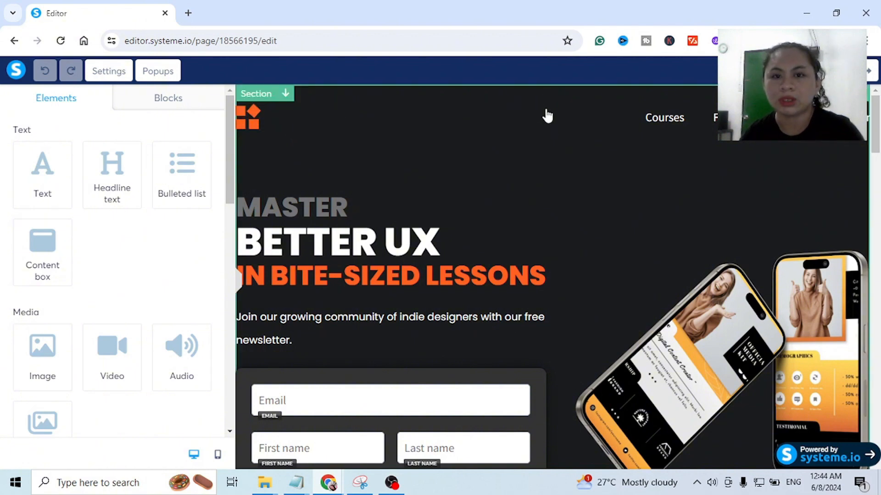
- Delete the orange logo from the header row of the squeeze page
{"action": "left_click", "coordinate": [537, 113]}
{"action": "left_click", "coordinate": [517, 124]}
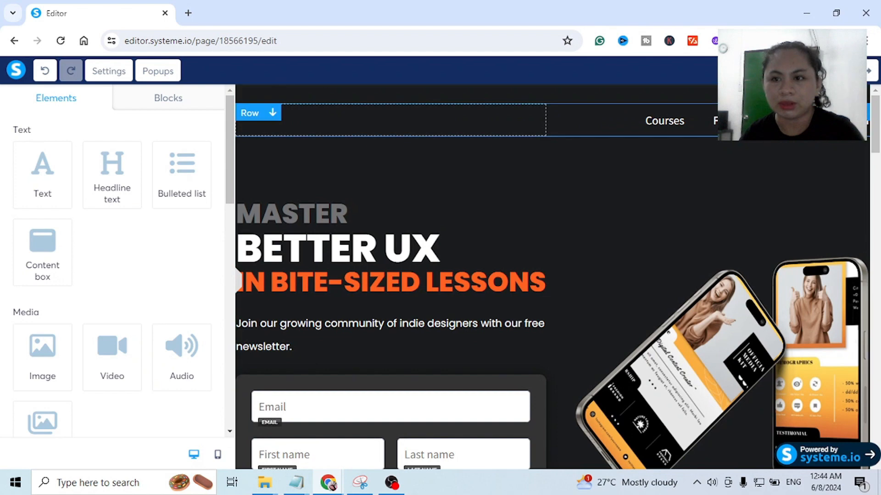
- Delete the header row containing the Courses menu from the squeeze page
{"action": "left_click", "coordinate": [860, 113]}
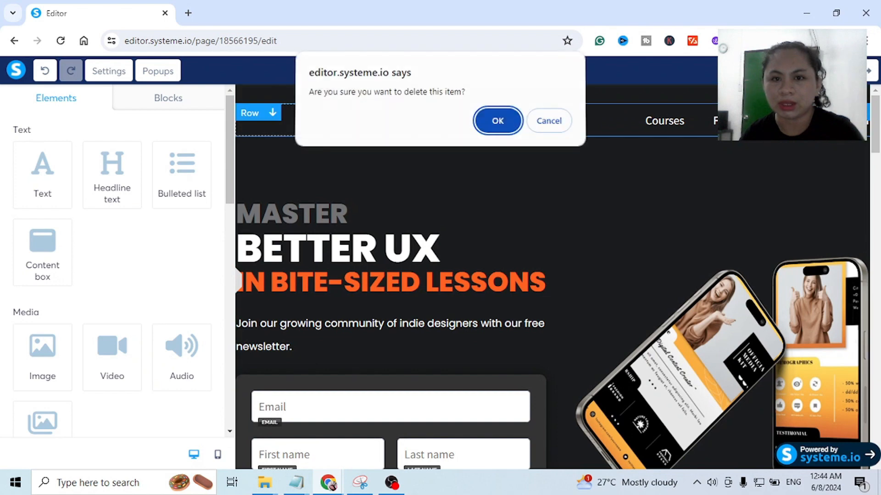
{"action": "left_click", "coordinate": [489, 121]}
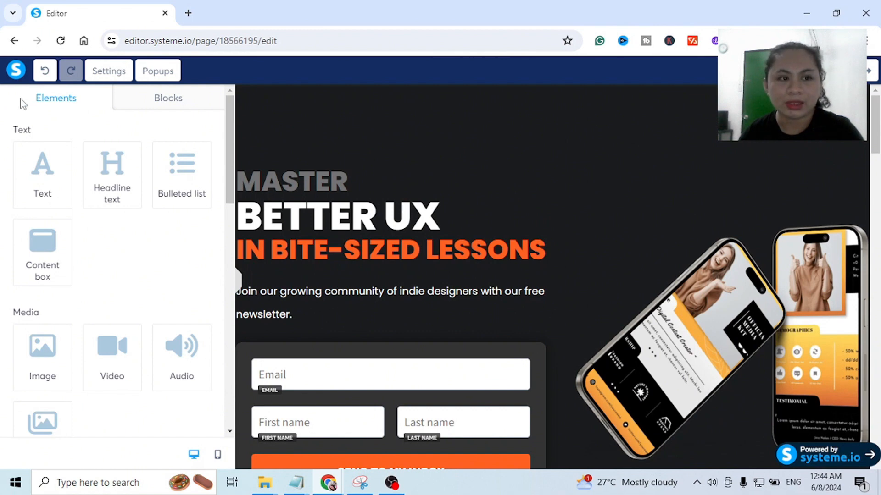
- Look through the available page elements, from text and media to column layouts, form, social and other items
{"action": "left_click_drag", "start_coordinate": [20, 104], "coordinate": [67, 95]}
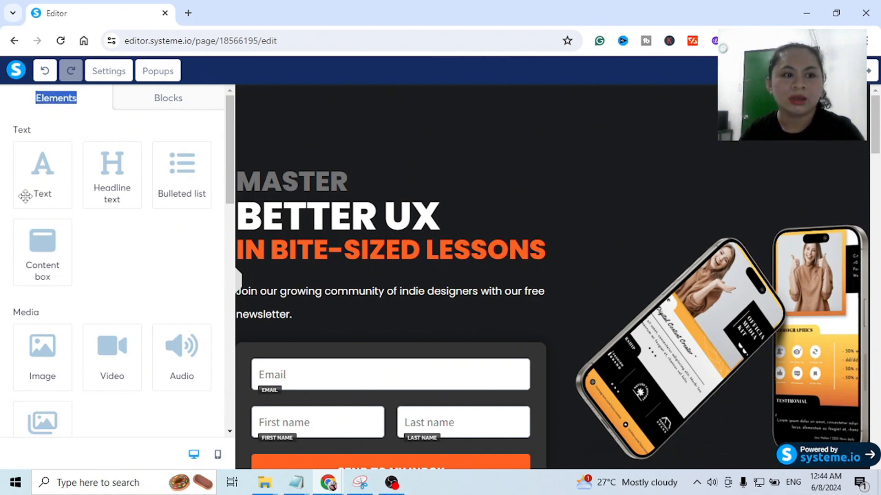
{"action": "scroll", "coordinate": [34, 270], "scroll_direction": "down", "scroll_amount": 1}
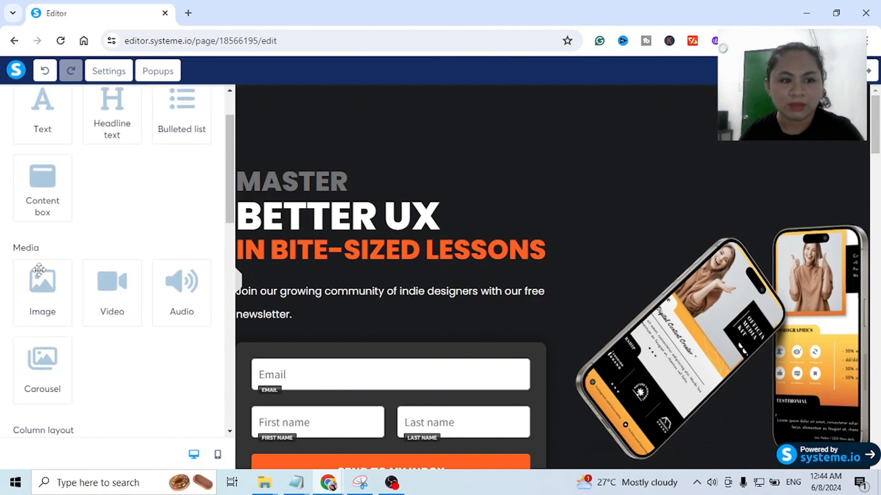
{"action": "scroll", "coordinate": [69, 273], "scroll_direction": "down", "scroll_amount": 1}
{"action": "scroll", "coordinate": [149, 268], "scroll_direction": "down", "scroll_amount": 1}
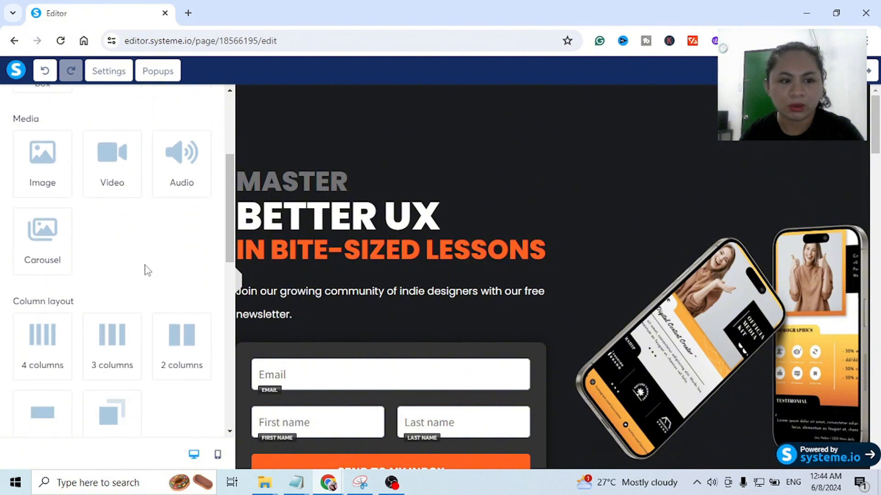
{"action": "scroll", "coordinate": [69, 310], "scroll_direction": "down", "scroll_amount": 6}
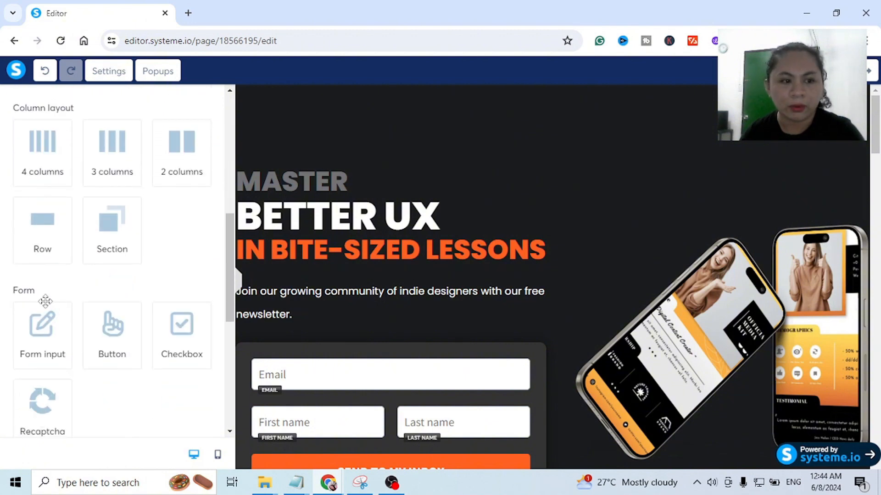
{"action": "scroll", "coordinate": [6, 316], "scroll_direction": "down", "scroll_amount": 2}
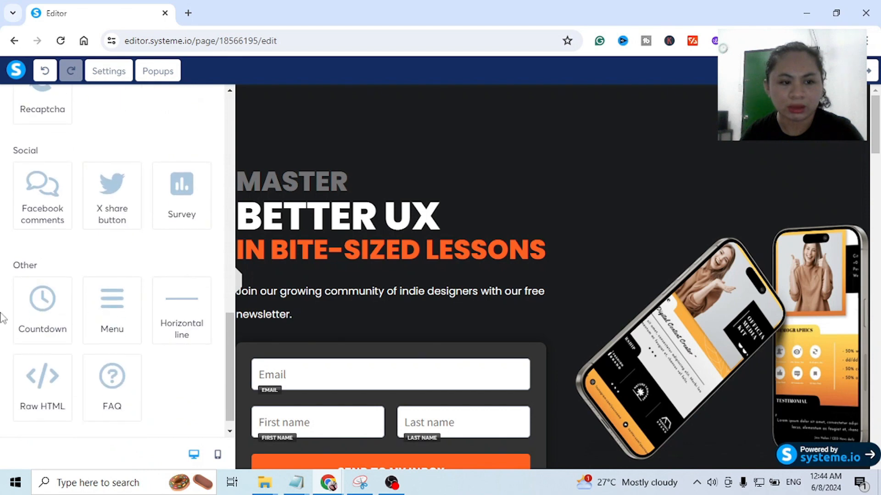
{"action": "scroll", "coordinate": [61, 323], "scroll_direction": "up", "scroll_amount": 7}
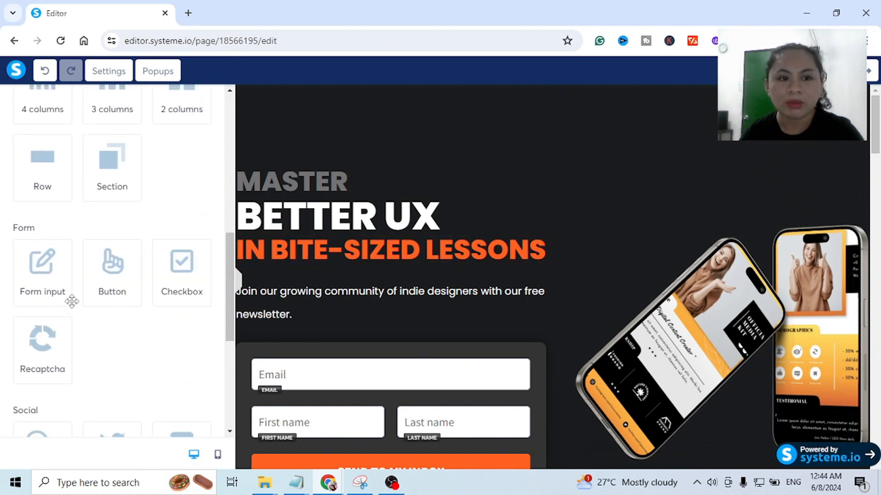
{"action": "scroll", "coordinate": [108, 233], "scroll_direction": "up", "scroll_amount": 3}
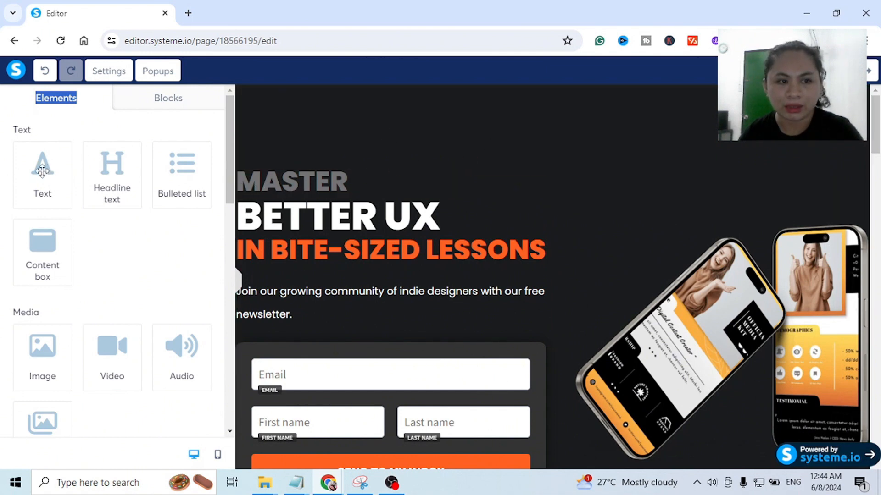
- Add a text block below "IN BITE-SIZED LESSONS" and a headline text element above "MASTER"
{"action": "left_click_drag", "start_coordinate": [42, 171], "coordinate": [395, 263]}
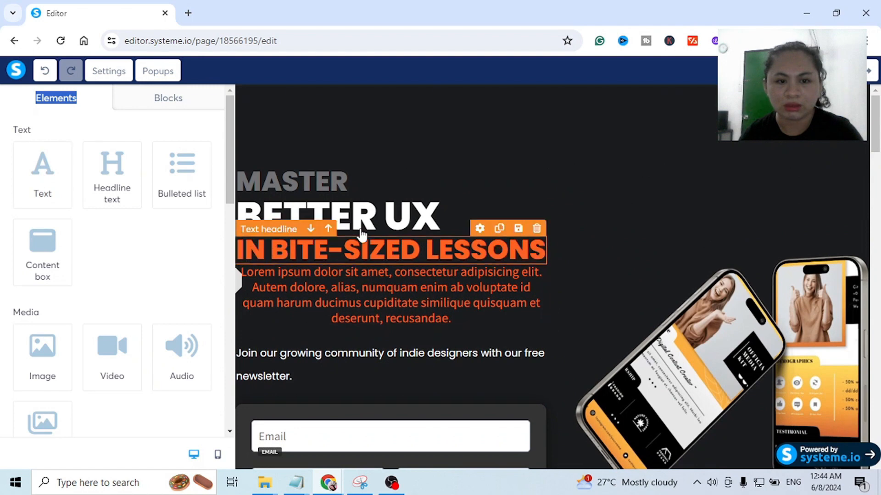
{"action": "left_click_drag", "start_coordinate": [115, 158], "coordinate": [345, 166]}
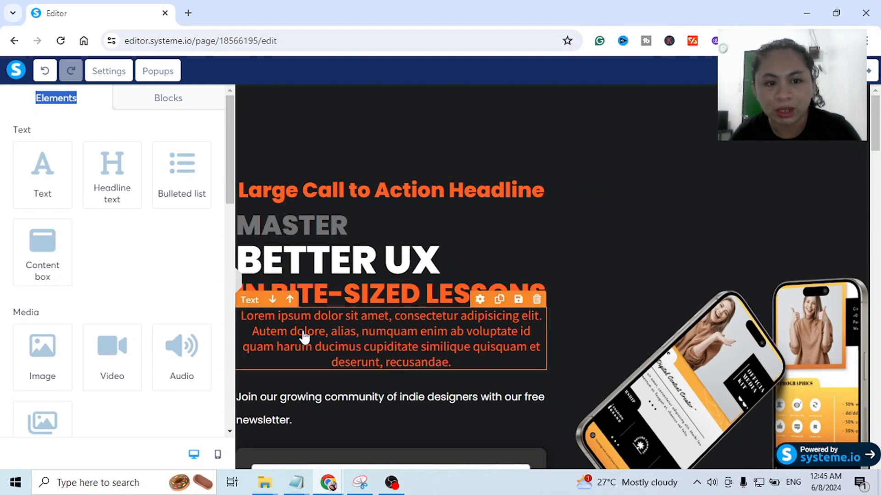
- Replace the two-phone image with the "EBOOK MOCK UP" picture uploaded from the 5 STEPS SOCIALMEDIA folder
{"action": "scroll", "coordinate": [763, 145], "scroll_direction": "down", "scroll_amount": 1}
{"action": "scroll", "coordinate": [763, 145], "scroll_direction": "up", "scroll_amount": 1}
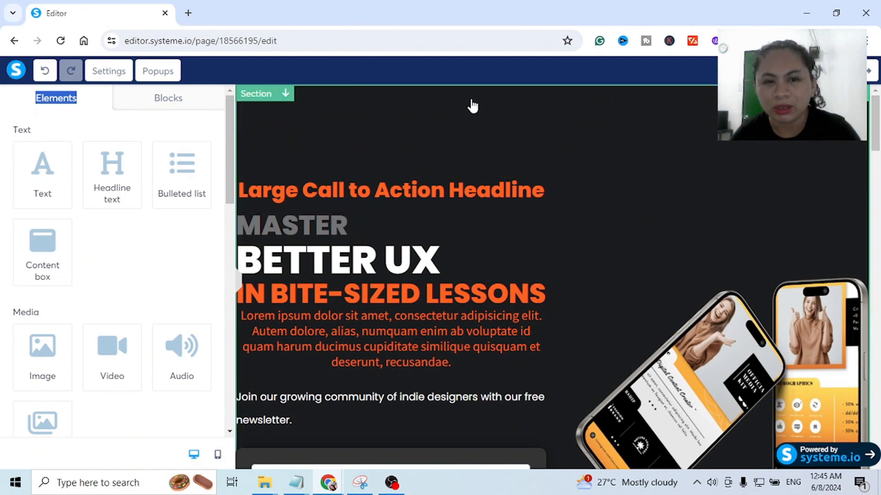
{"action": "scroll", "coordinate": [544, 279], "scroll_direction": "down", "scroll_amount": 1}
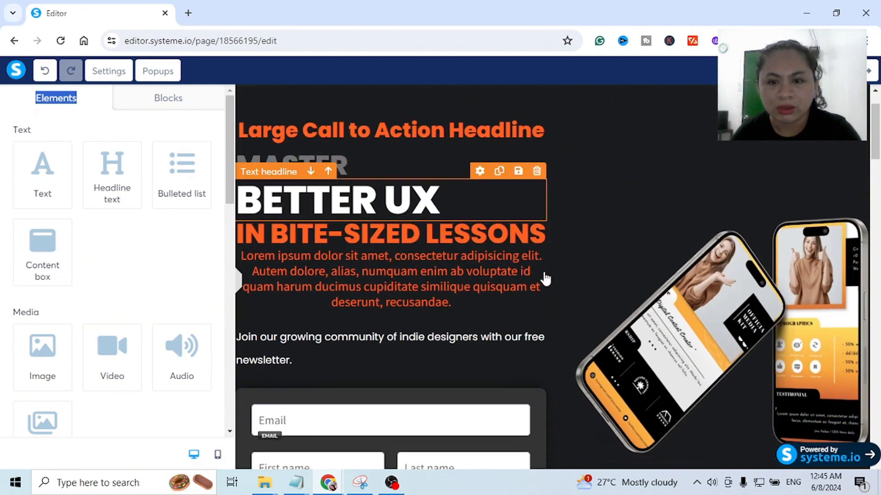
{"action": "scroll", "coordinate": [722, 258], "scroll_direction": "down", "scroll_amount": 2}
{"action": "scroll", "coordinate": [731, 252], "scroll_direction": "up", "scroll_amount": 1}
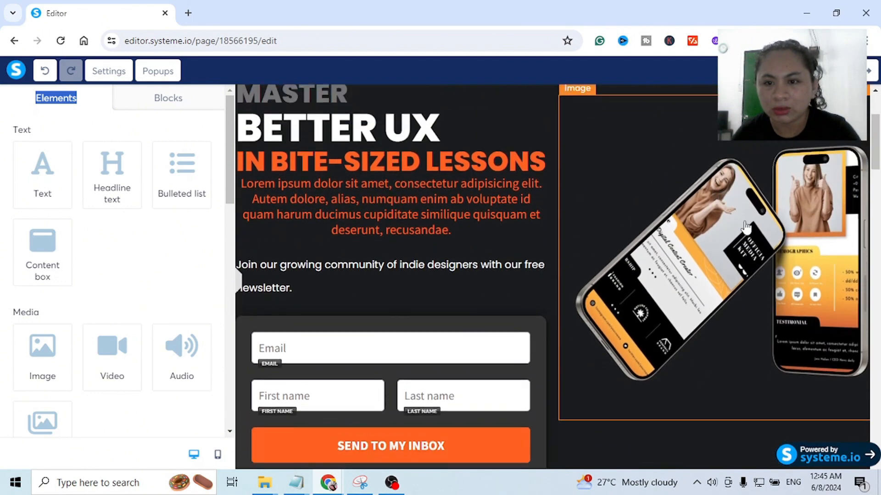
{"action": "left_click", "coordinate": [750, 186]}
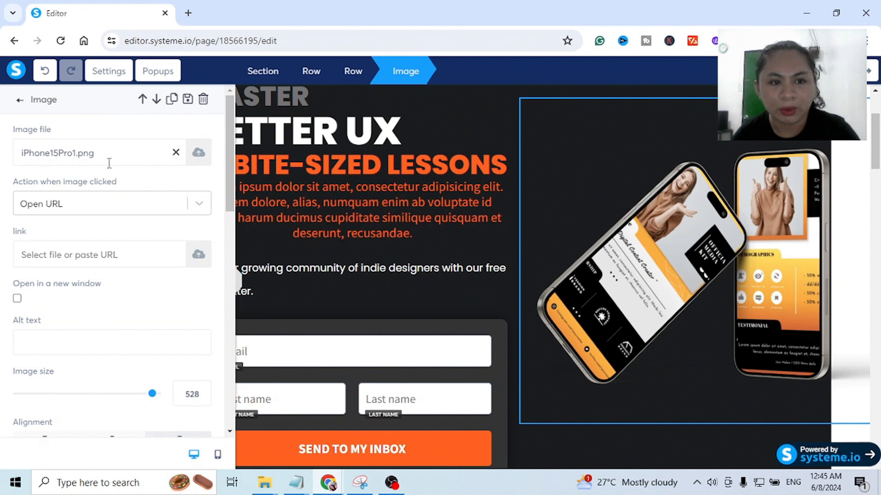
{"action": "left_click", "coordinate": [198, 153]}
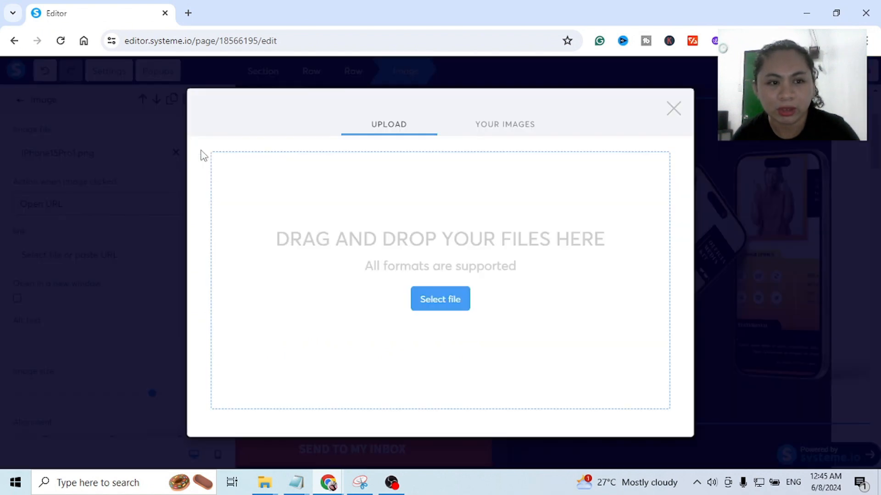
{"action": "left_click", "coordinate": [445, 306]}
{"action": "double_click", "coordinate": [230, 112]}
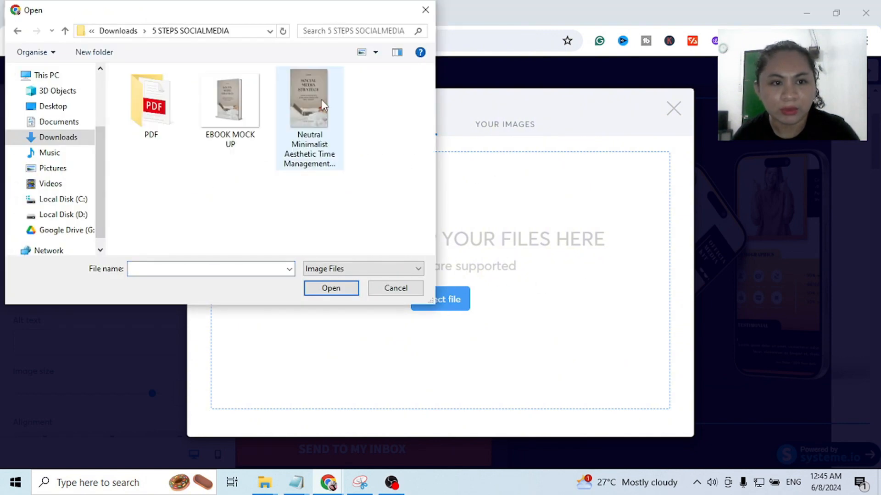
{"action": "left_click", "coordinate": [239, 111]}
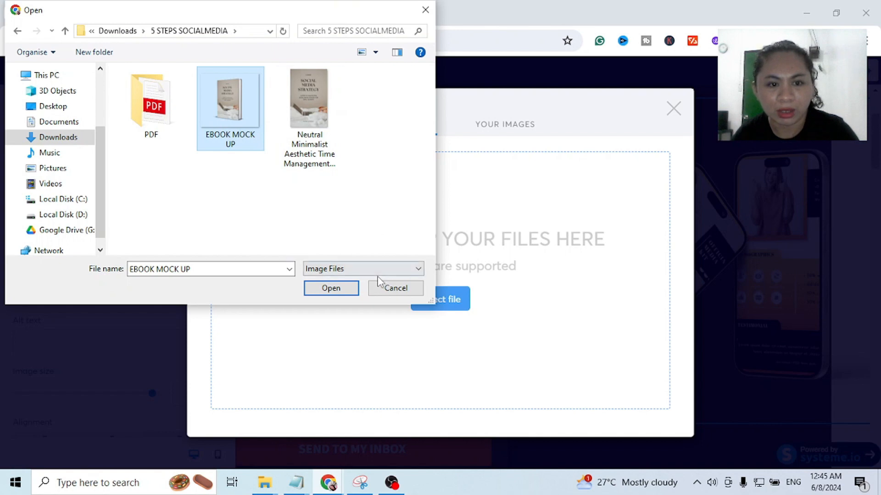
{"action": "left_click", "coordinate": [338, 289]}
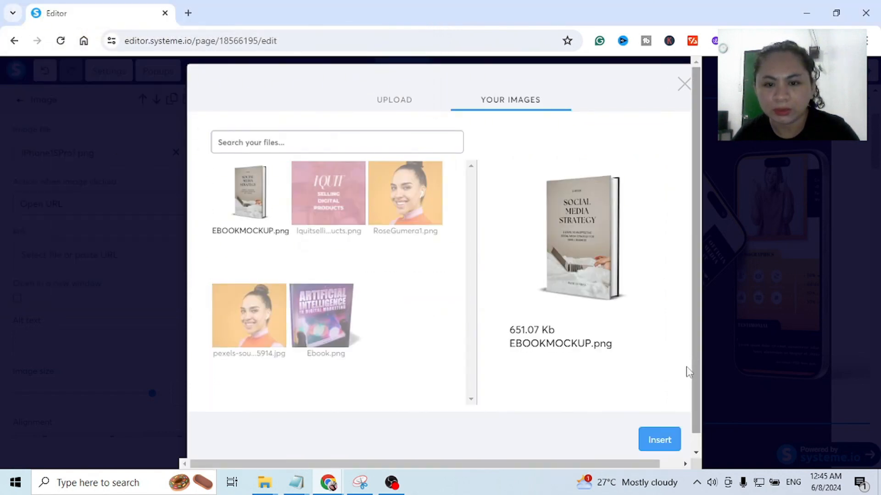
{"action": "left_click", "coordinate": [660, 441]}
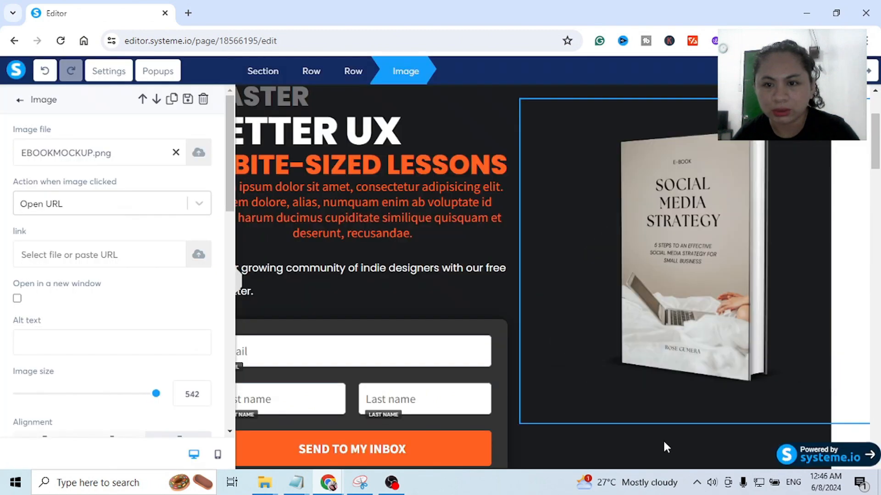
- Delete the "Large Call to Action Headline" placeholder and the gray "MASTER" headline
{"action": "left_click", "coordinate": [353, 198]}
{"action": "scroll", "coordinate": [410, 219], "scroll_direction": "up", "scroll_amount": 3}
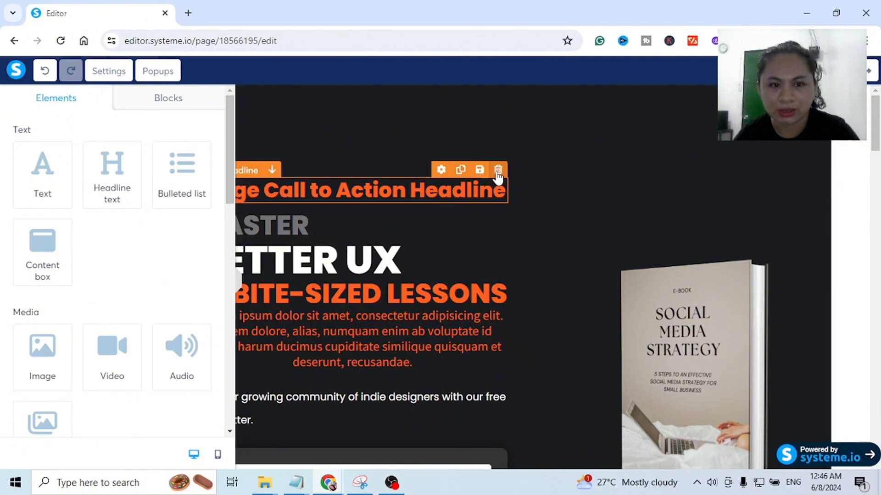
{"action": "left_click", "coordinate": [498, 177]}
{"action": "left_click", "coordinate": [499, 122]}
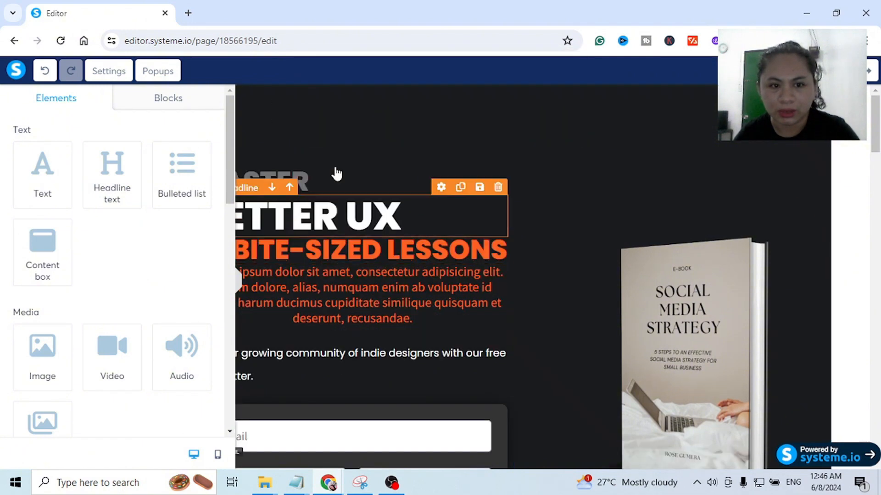
{"action": "scroll", "coordinate": [429, 210], "scroll_direction": "down", "scroll_amount": 2}
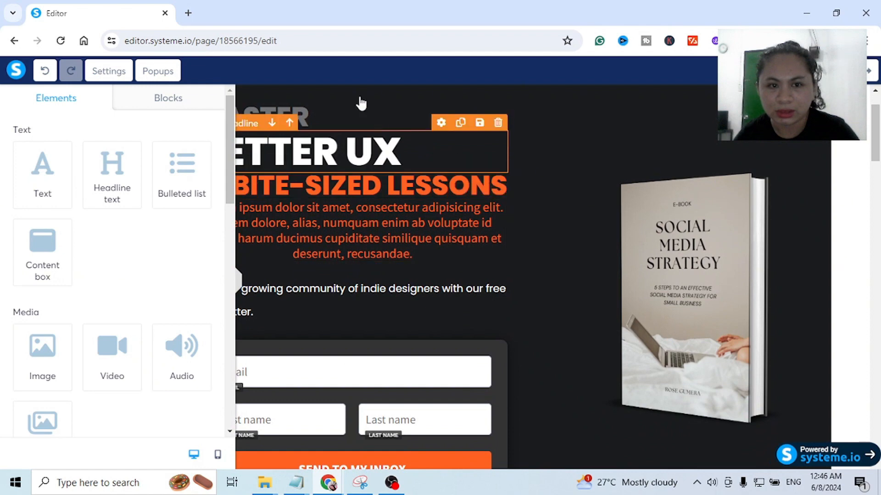
{"action": "left_click", "coordinate": [498, 112]}
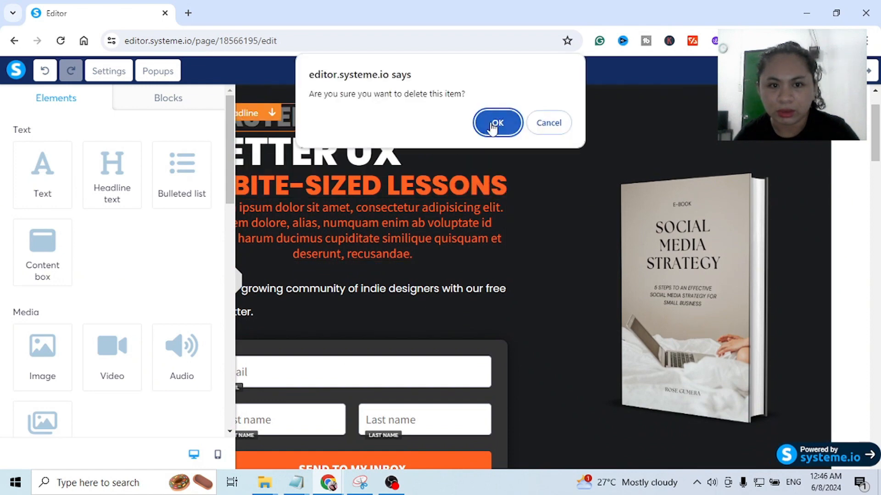
{"action": "left_click", "coordinate": [496, 123]}
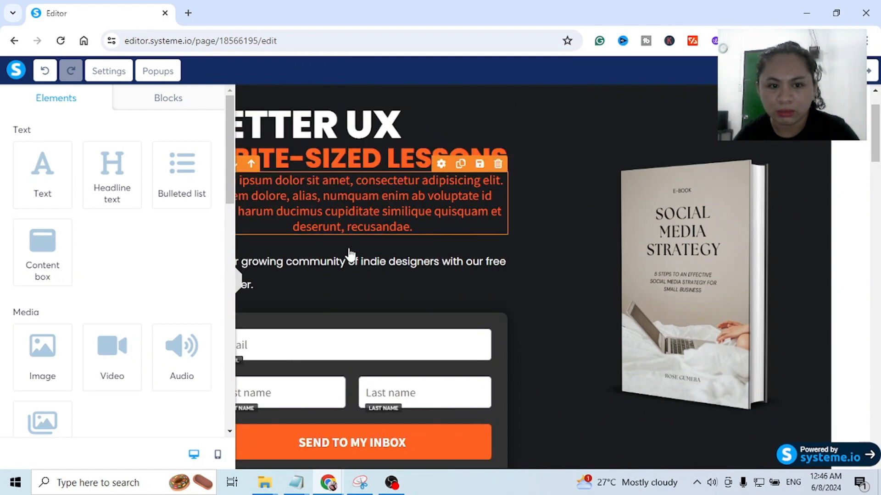
- Delete the opt-in form box with the email and name fields and the "SEND TO MY INBOX" button
{"action": "scroll", "coordinate": [463, 356], "scroll_direction": "down", "scroll_amount": 4}
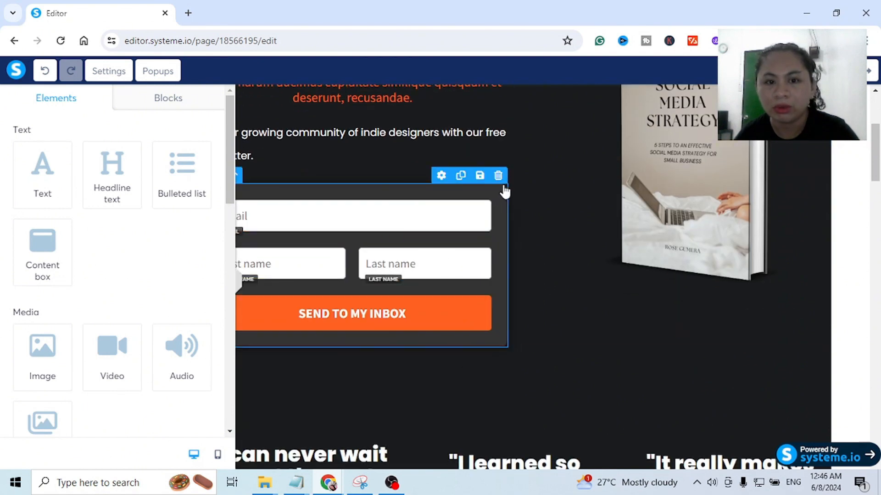
{"action": "left_click", "coordinate": [498, 176]}
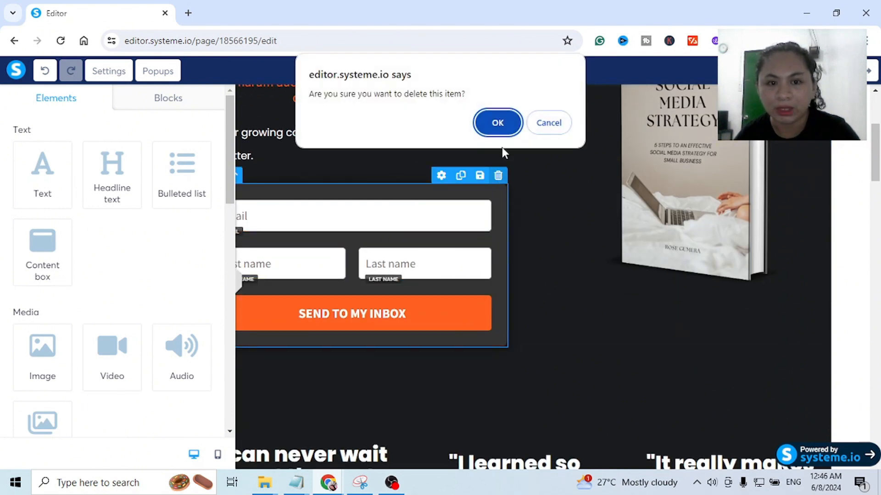
{"action": "left_click", "coordinate": [497, 124]}
- Add a text block above the "BETTER UX" headline and replace its placeholder text with "FREE EBOOK"
{"action": "scroll", "coordinate": [487, 274], "scroll_direction": "up", "scroll_amount": 3}
{"action": "left_click", "coordinate": [415, 184]}
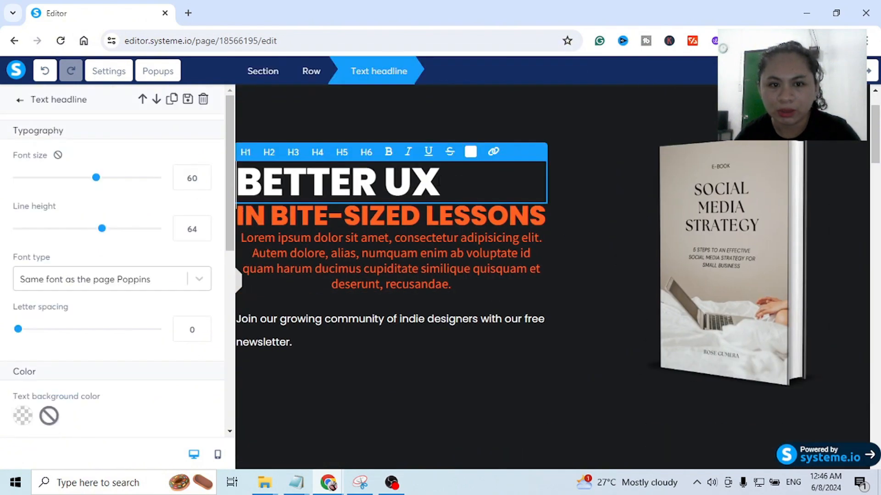
{"action": "left_click", "coordinate": [21, 100]}
{"action": "left_click_drag", "start_coordinate": [53, 173], "coordinate": [339, 165]}
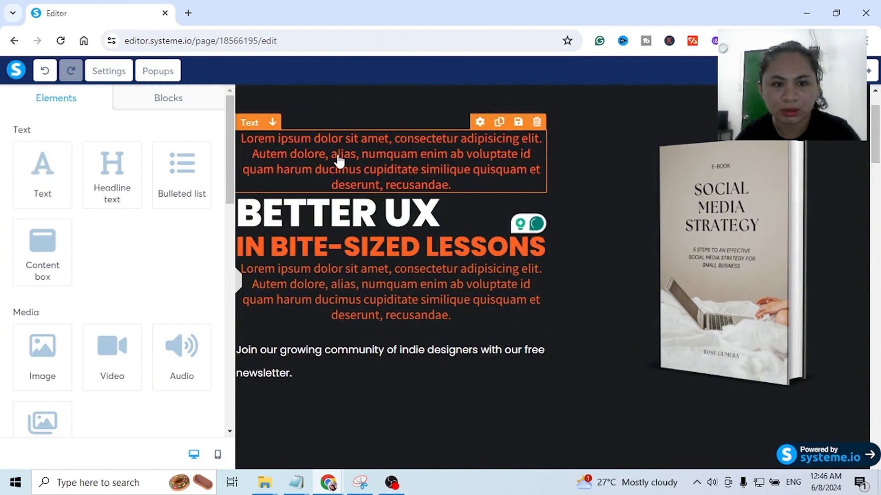
{"action": "double_click", "coordinate": [354, 158]}
{"action": "key", "text": "ctrl+a"}
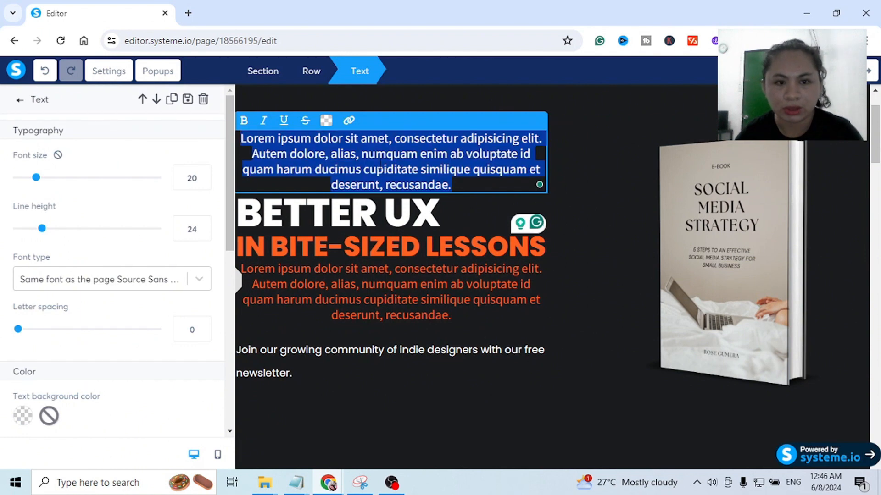
{"action": "key", "text": "BackSpace"}
{"action": "type", "text": "FREE EBOOK"}
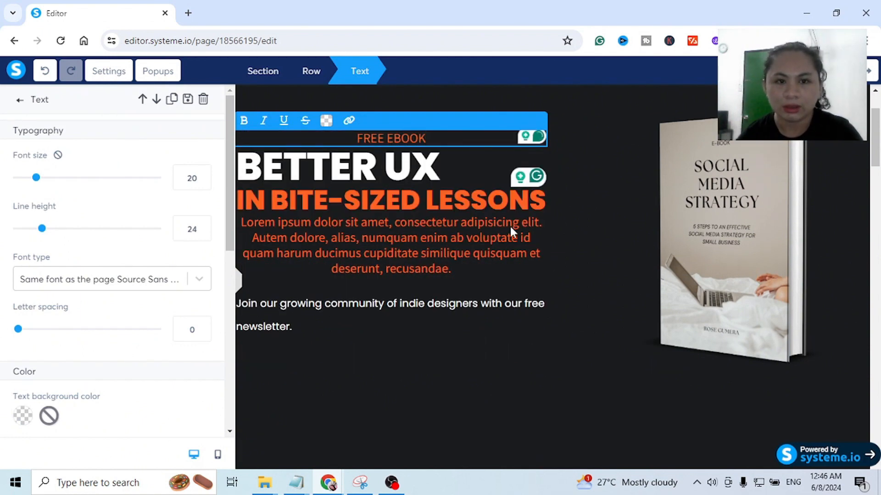
- Replace the "BETTER UX" headline text with "DISCOVER HOW"
{"action": "left_click", "coordinate": [357, 153]}
{"action": "left_click", "coordinate": [456, 164]}
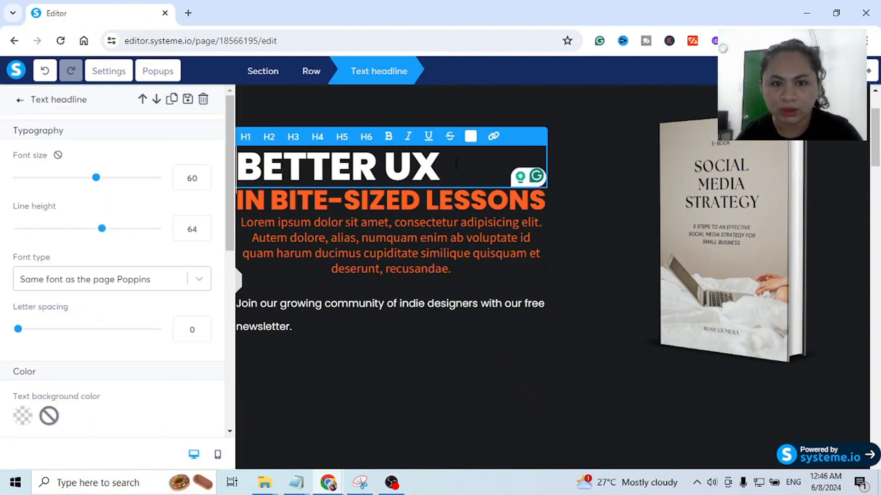
{"action": "left_click_drag", "start_coordinate": [445, 164], "coordinate": [243, 164]}
{"action": "type", "text": "DISC"}
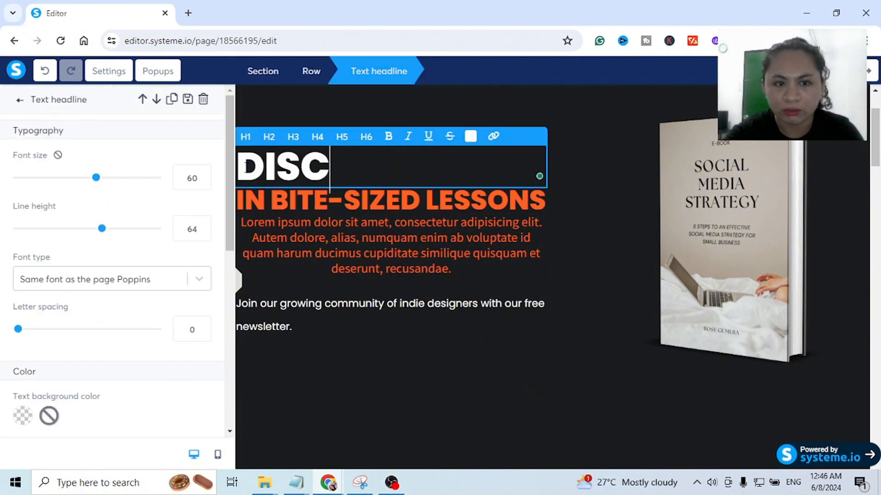
{"action": "type", "text": "OVER"}
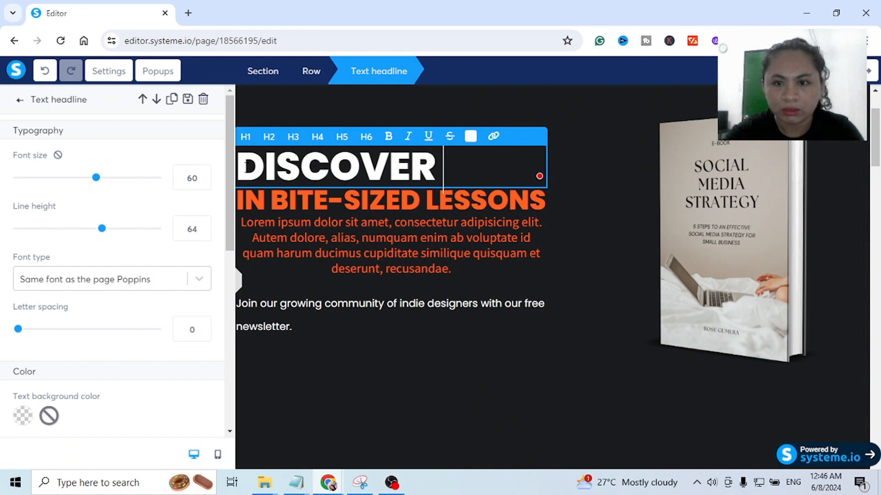
{"action": "type", "text": " HOW"}
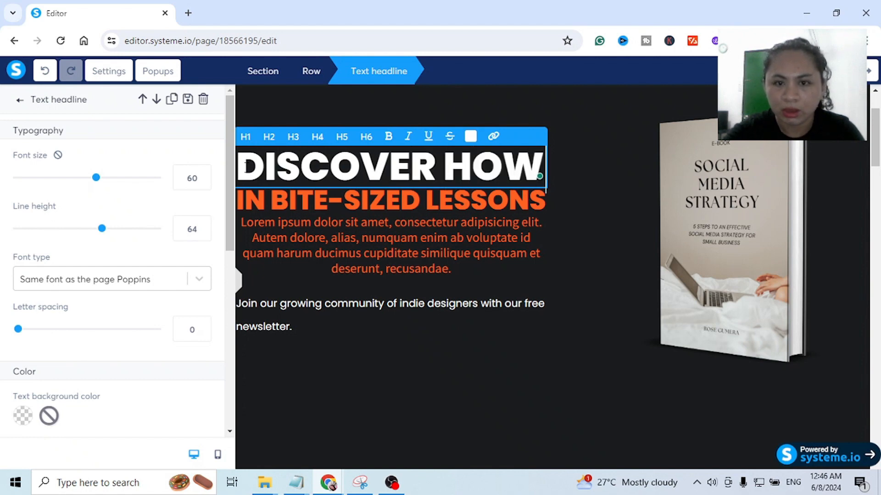
{"action": "type", "text": " TO"}
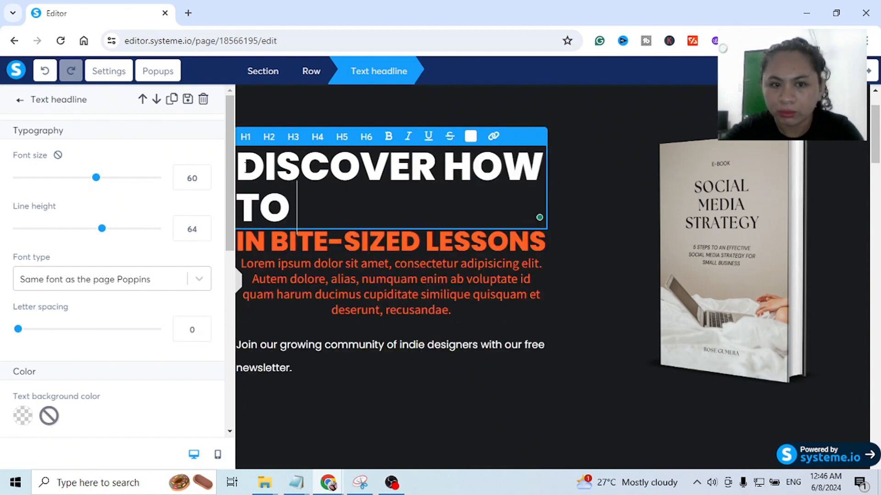
{"action": "type", "text": " EFFECTIVE"}
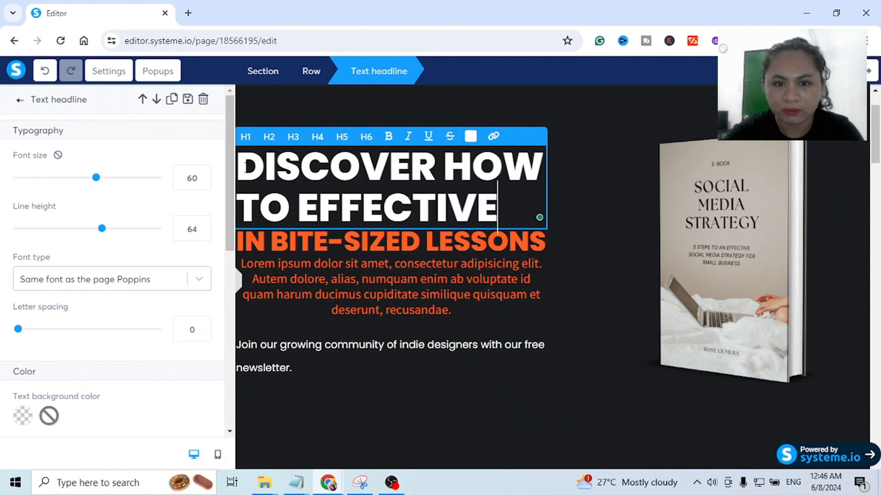
{"action": "type", "text": "LY PROMO"}
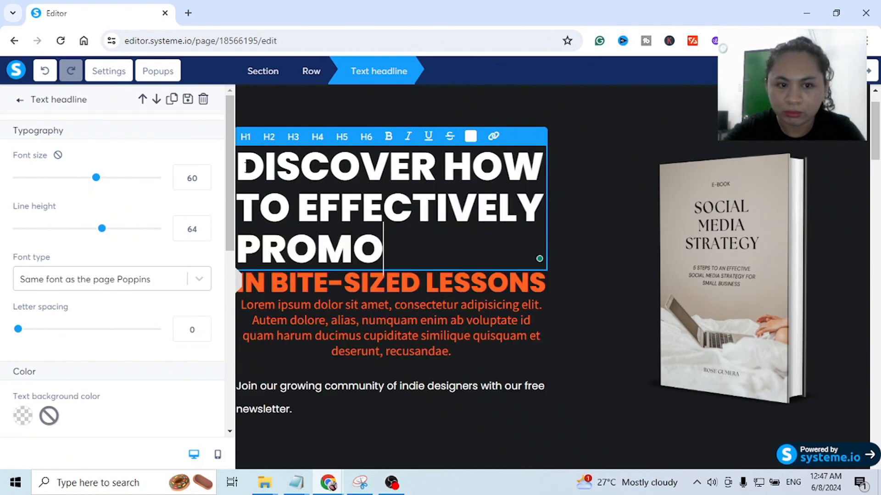
{"action": "type", "text": "TE YOUR"}
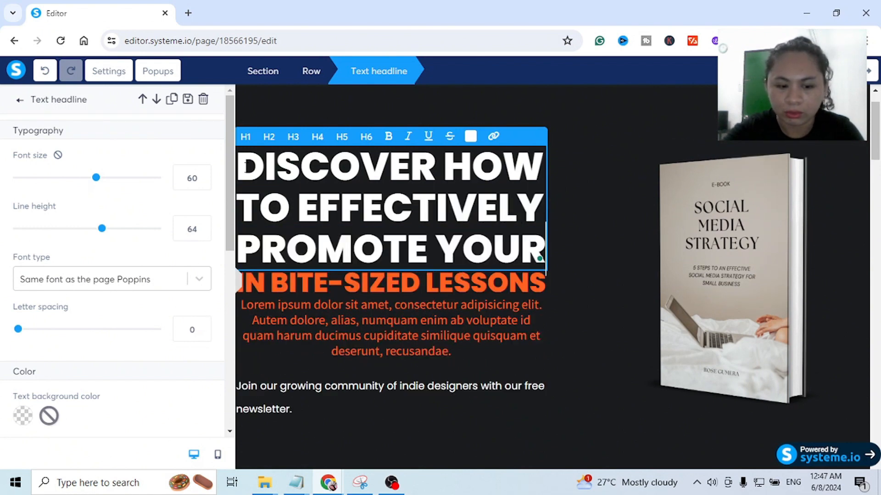
{"action": "type", "text": " SMALL BU"}
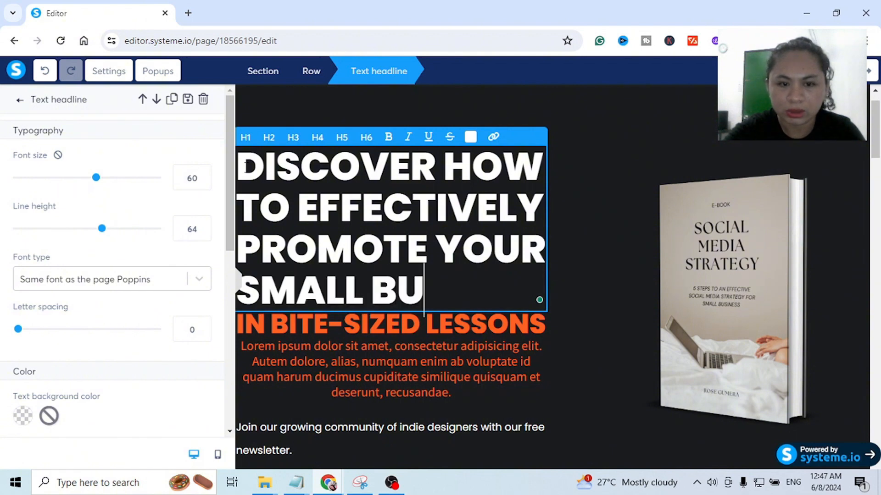
{"action": "type", "text": "SINESS "}
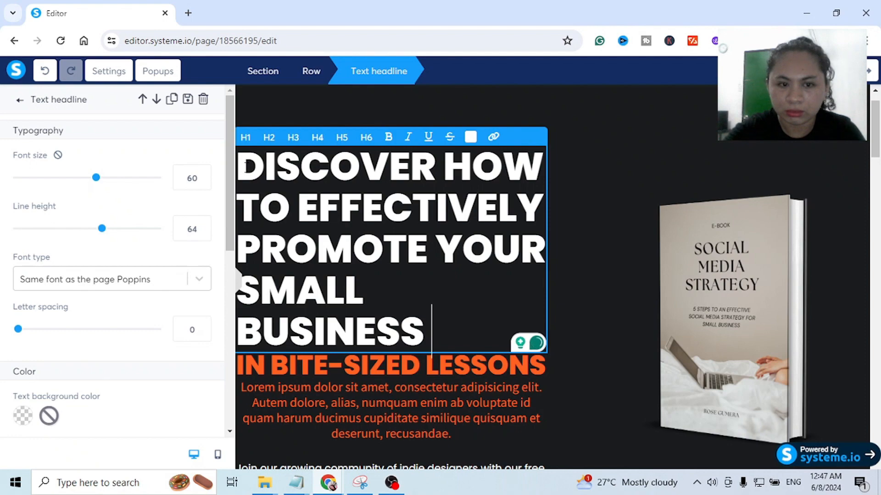
{"action": "type", "text": "U"}
{"action": "type", "text": "SING"}
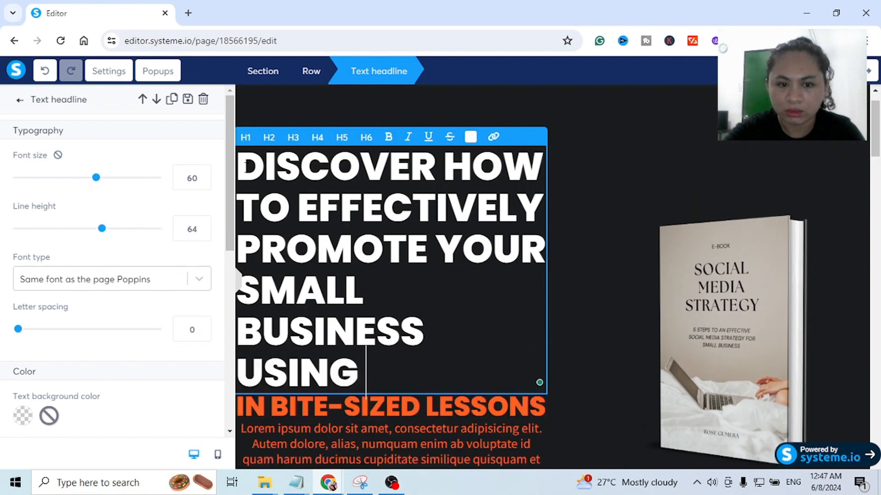
{"action": "type", "text": " SOCIAL MEDIA"}
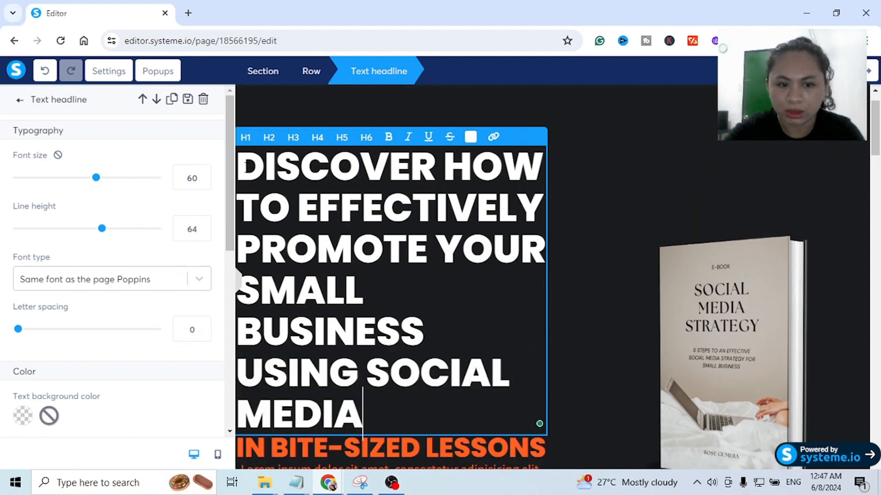
- Extend the "DISCOVER HOW" headline with "TO EFFECTIVELY PROMOTE YOUR SMALL BUSINESS USING SOCIAL MEDIA"
{"action": "scroll", "coordinate": [378, 354], "scroll_direction": "down", "scroll_amount": 3}
{"action": "left_click", "coordinate": [563, 309]}
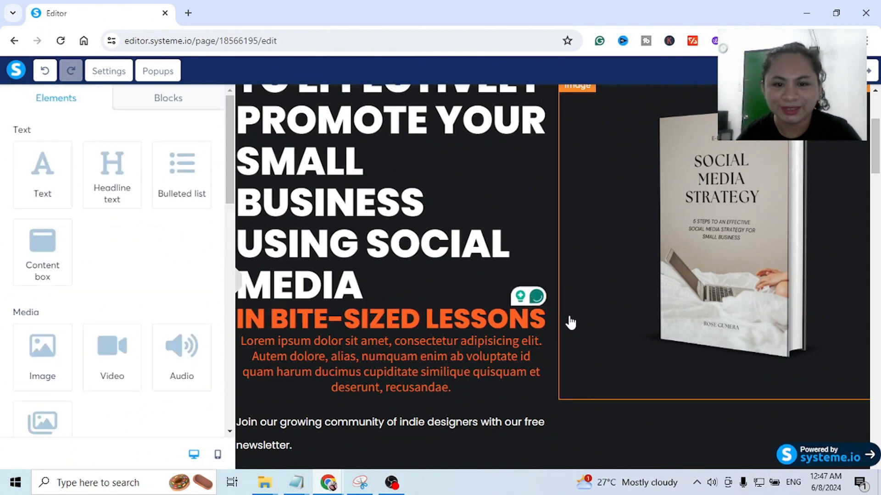
- Delete the orange "IN BITE-SIZED LESSONS" headline below the main headline
{"action": "left_click", "coordinate": [414, 329]}
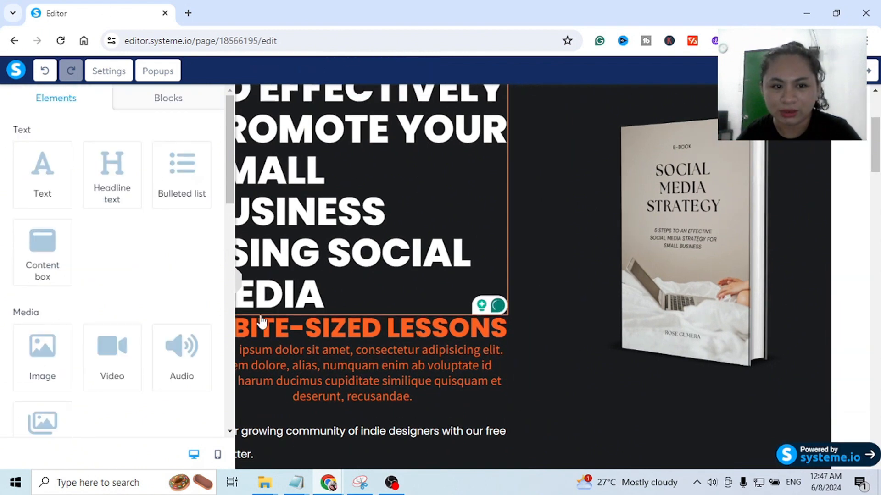
{"action": "left_click", "coordinate": [498, 317]}
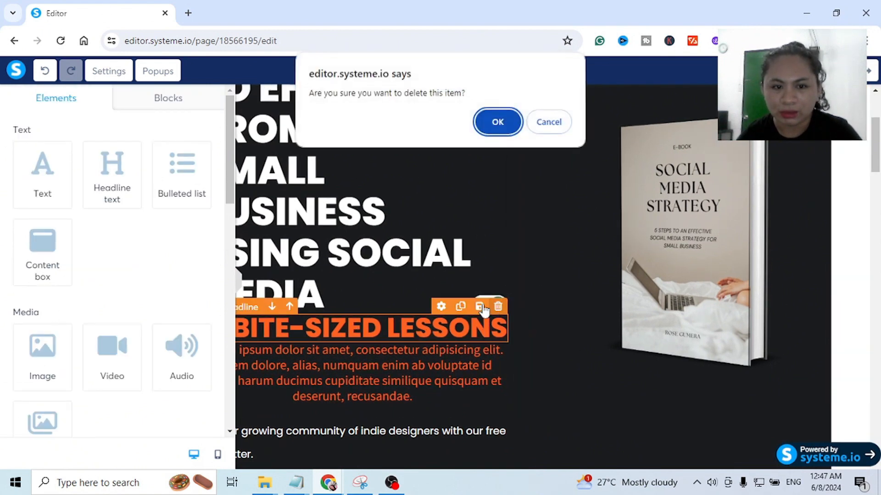
{"action": "left_click", "coordinate": [497, 121]}
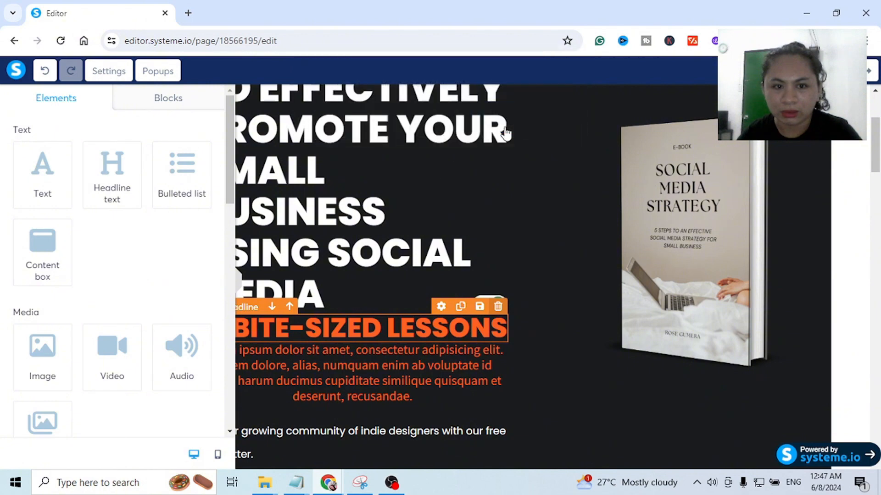
- Replace the Lorem ipsum paragraph with "5 STEPS TO AN EFFECTIVE SOCIAL MEDIA STRATEGY THAT YOU CAN APPLY TODAY TO GROW YOUR BUSINESS"
{"action": "double_click", "coordinate": [352, 338]}
{"action": "key", "text": "ctrl+a"}
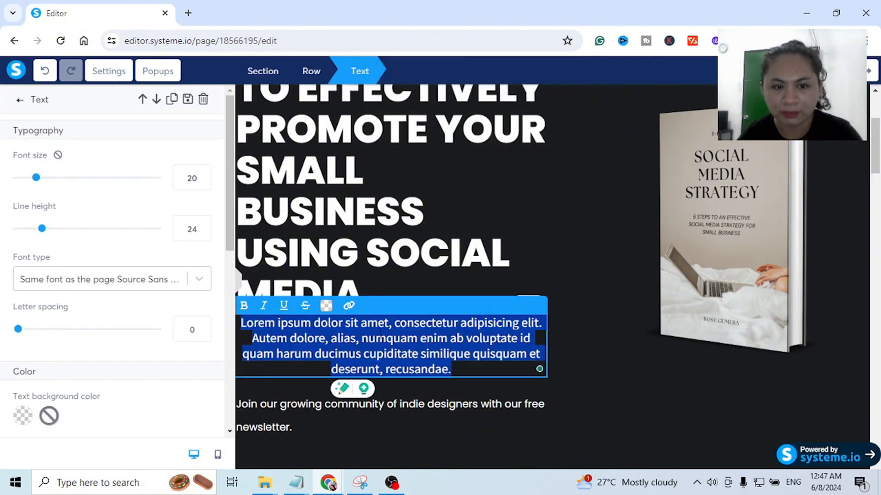
{"action": "left_click", "coordinate": [519, 220]}
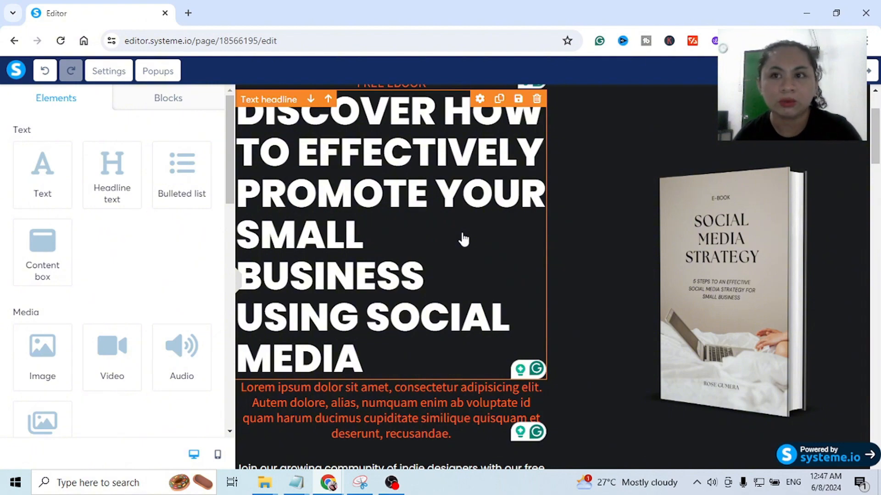
{"action": "scroll", "coordinate": [474, 236], "scroll_direction": "down", "scroll_amount": 3}
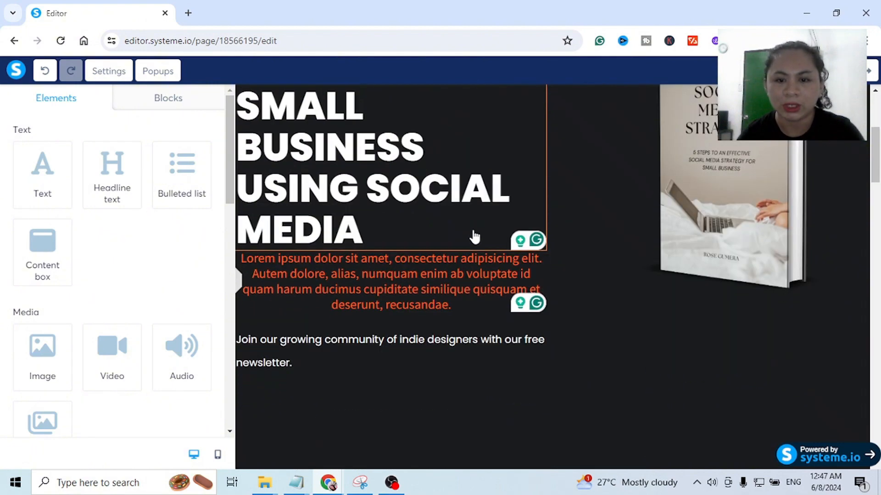
{"action": "triple_click", "coordinate": [368, 288]}
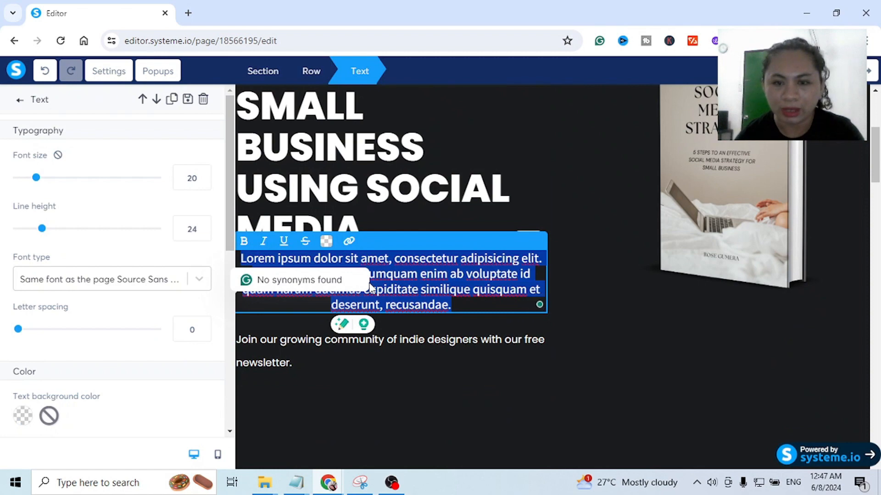
{"action": "type", "text": "5"}
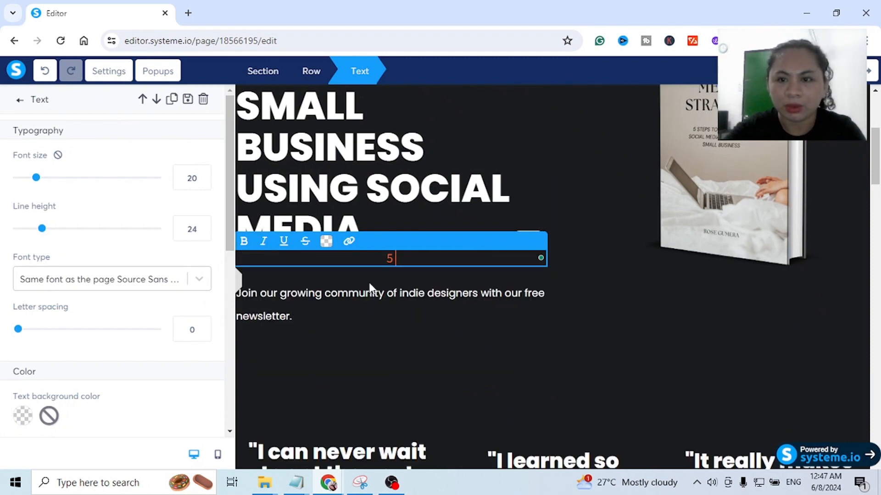
{"action": "type", "text": " STEPS"}
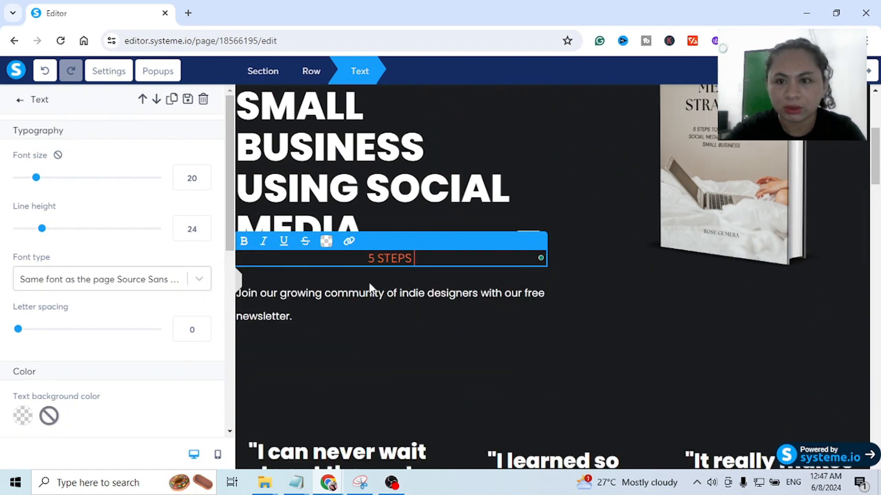
{"action": "type", "text": " TO AN EFFE"}
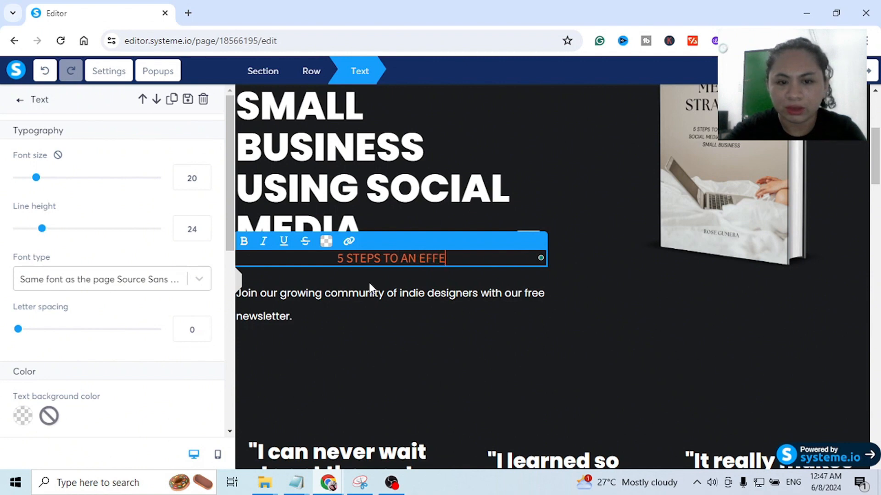
{"action": "type", "text": "CTIVE"}
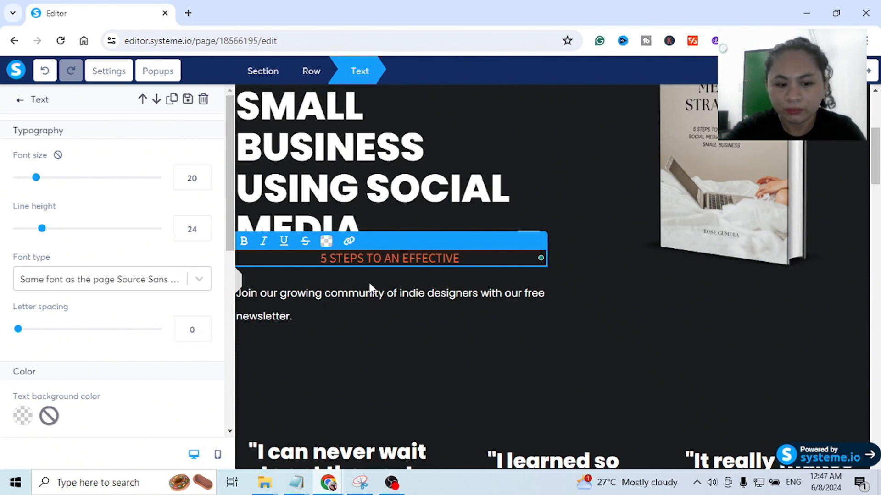
{"action": "type", "text": " SOCIAL MEDIA"}
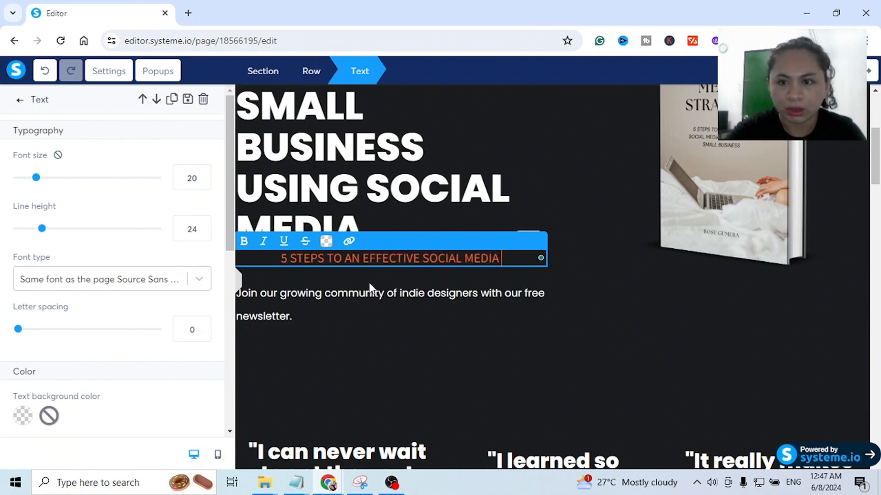
{"action": "type", "text": " STRATE"}
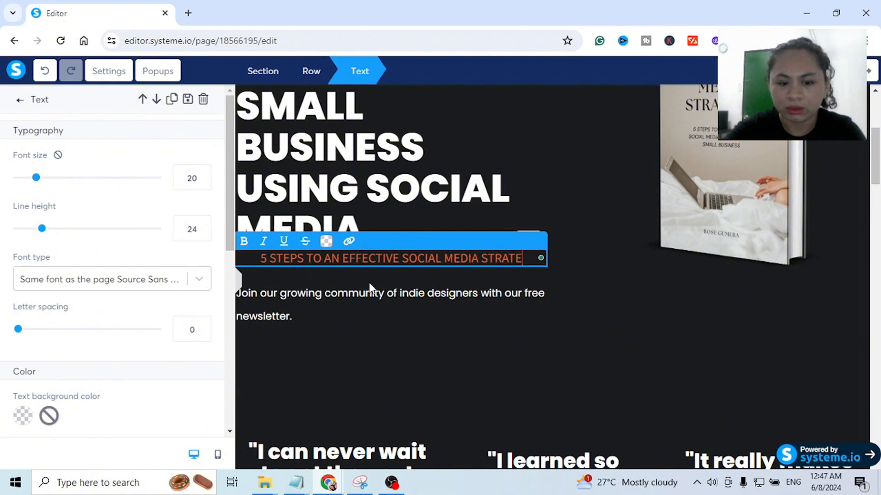
{"action": "type", "text": "GY THAT YOU CAN APPLY "}
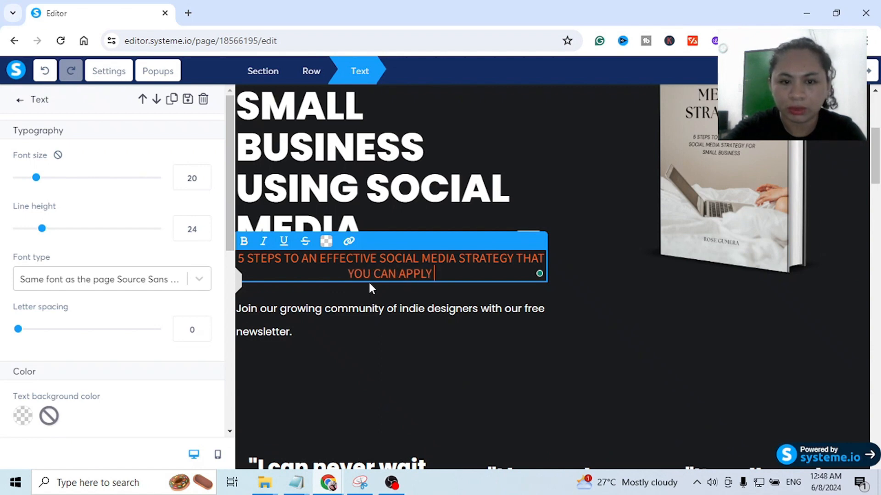
{"action": "type", "text": "TODAY TO GROW YOUR BUSINESS"}
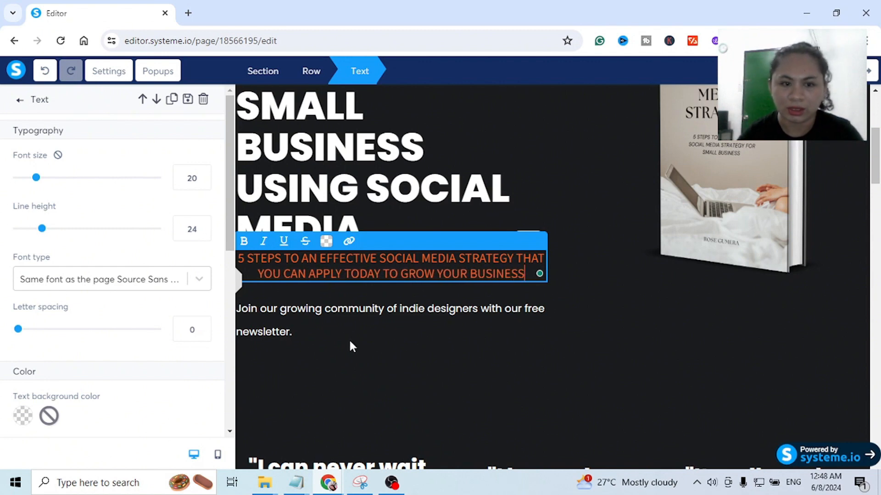
{"action": "left_click", "coordinate": [518, 291]}
- Delete the "Join our growing community of indie designers with our free newsletter." headline
{"action": "scroll", "coordinate": [518, 291], "scroll_direction": "down", "scroll_amount": 1}
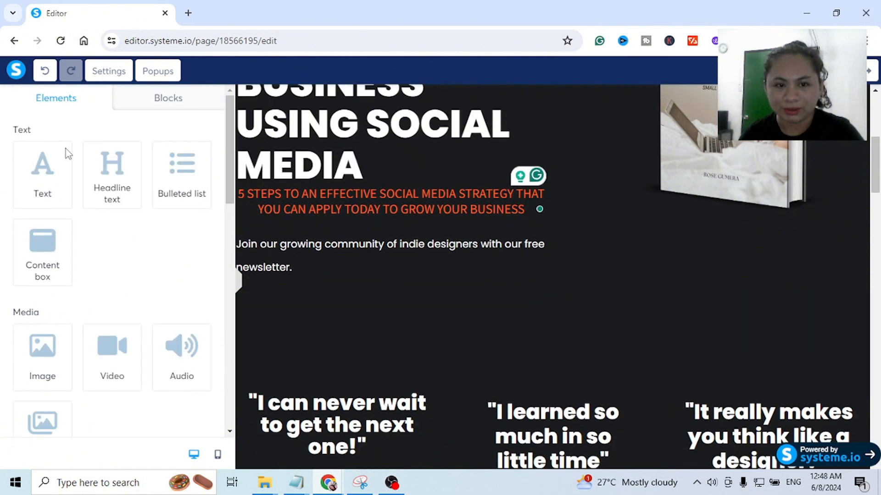
{"action": "left_click", "coordinate": [537, 225]}
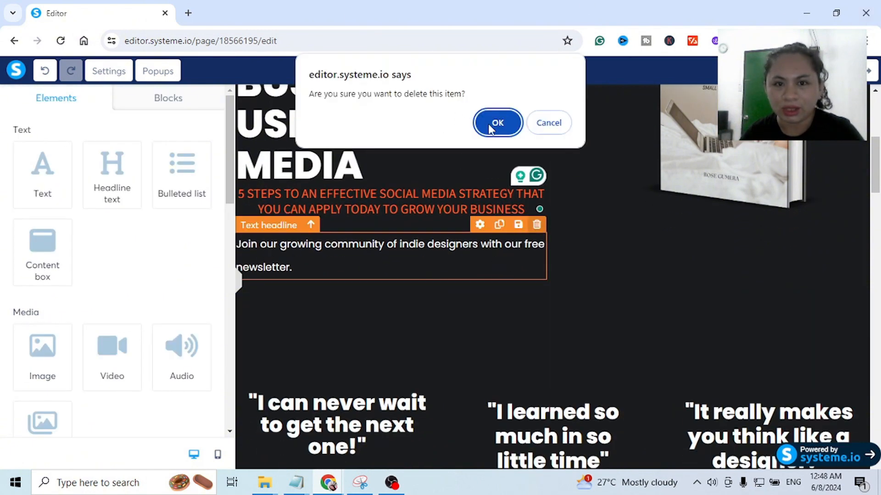
{"action": "left_click", "coordinate": [477, 121]}
- Add a button element directly below the "5 STEPS TO AN EFFECTIVE SOCIAL MEDIA STRATEGY" text
{"action": "scroll", "coordinate": [560, 252], "scroll_direction": "up", "scroll_amount": 5}
{"action": "scroll", "coordinate": [559, 253], "scroll_direction": "down", "scroll_amount": 2}
{"action": "scroll", "coordinate": [62, 248], "scroll_direction": "down", "scroll_amount": 2}
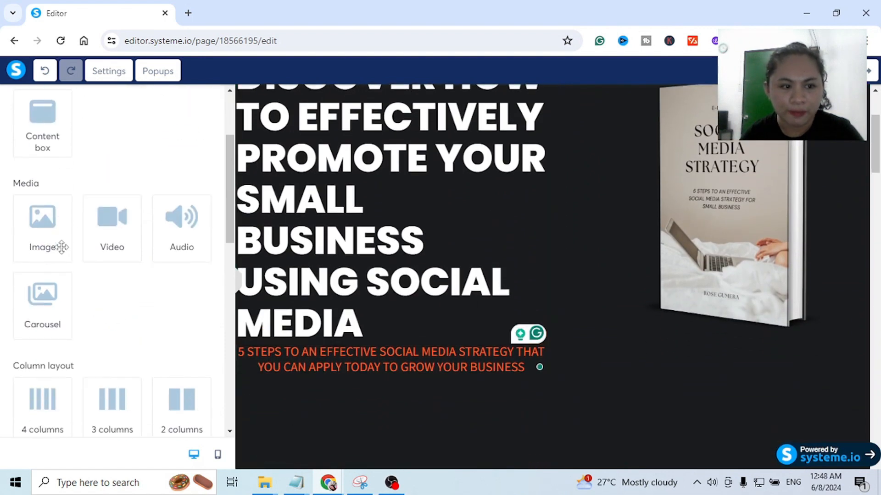
{"action": "scroll", "coordinate": [61, 248], "scroll_direction": "down", "scroll_amount": 6}
{"action": "scroll", "coordinate": [62, 247], "scroll_direction": "down", "scroll_amount": 1}
{"action": "left_click_drag", "start_coordinate": [111, 267], "coordinate": [362, 373]}
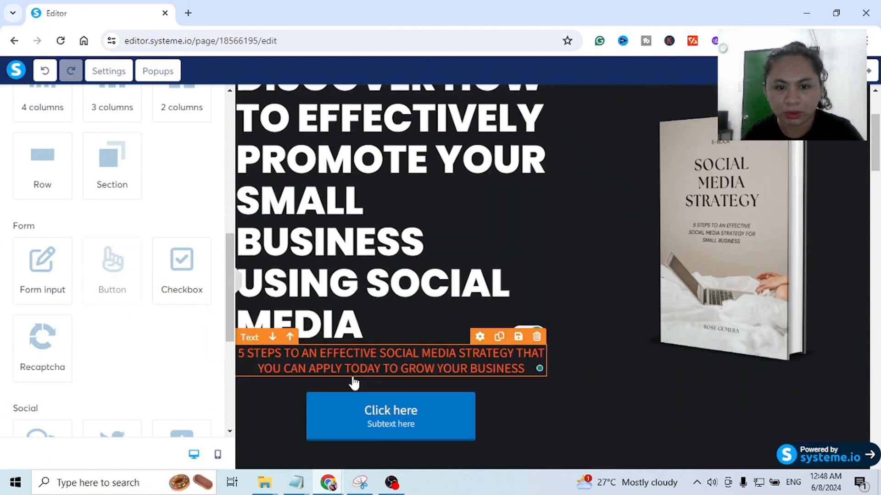
- Change the new button's main text to "DOWNLOAD FOR FREE"
{"action": "scroll", "coordinate": [360, 372], "scroll_direction": "down", "scroll_amount": 4}
{"action": "left_click", "coordinate": [403, 233]}
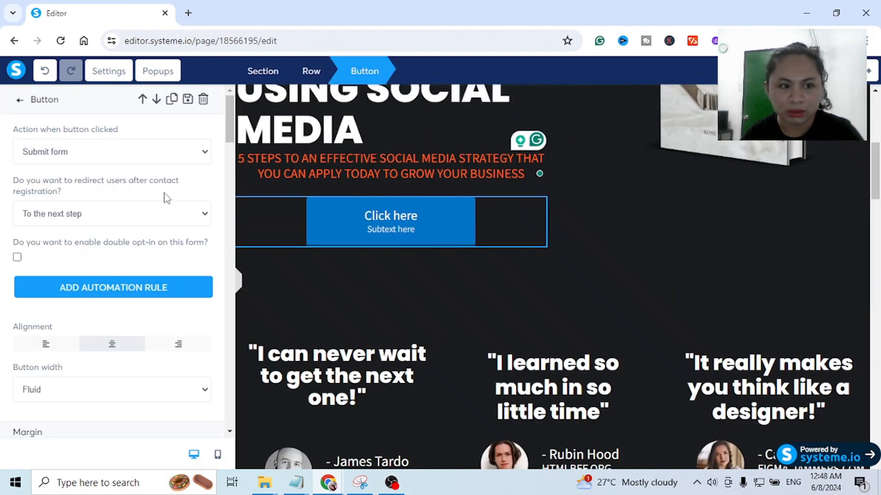
{"action": "left_click", "coordinate": [371, 296]}
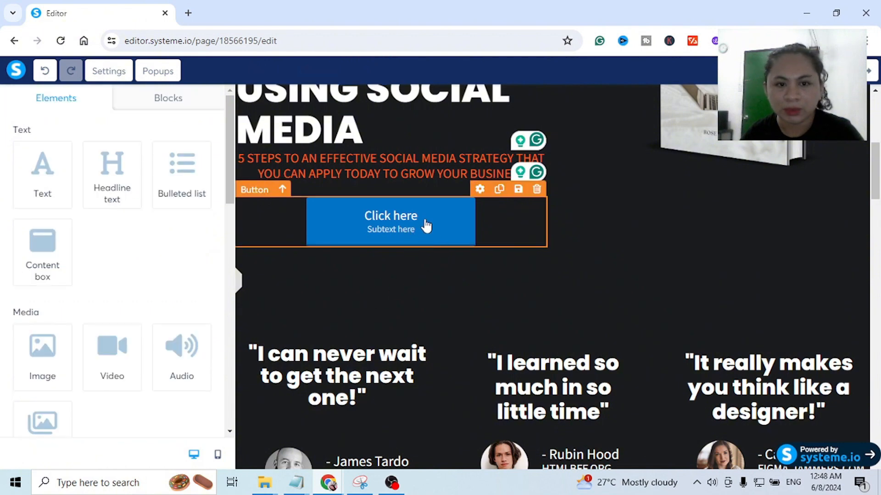
{"action": "left_click", "coordinate": [423, 223]}
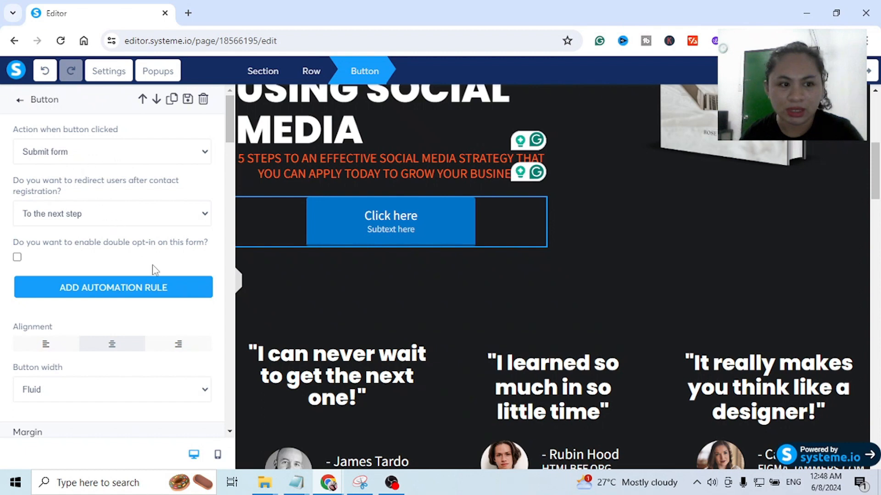
{"action": "scroll", "coordinate": [131, 243], "scroll_direction": "down", "scroll_amount": 8}
{"action": "scroll", "coordinate": [124, 233], "scroll_direction": "up", "scroll_amount": 1}
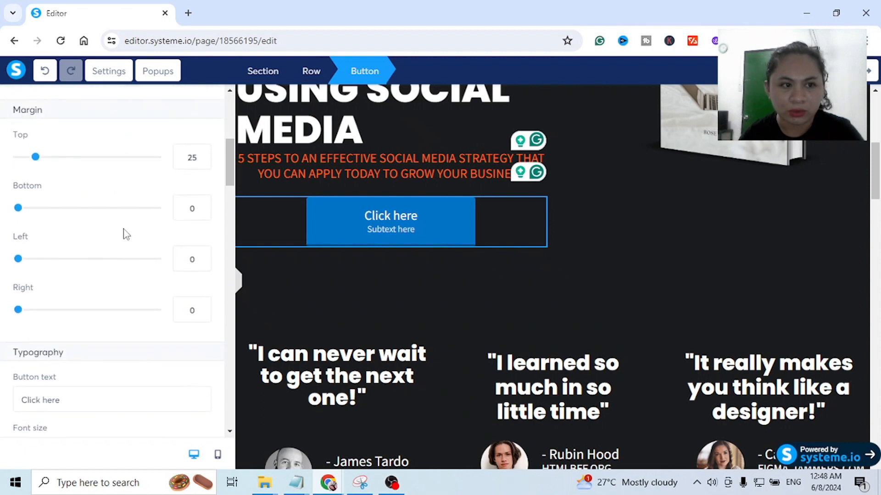
{"action": "left_click", "coordinate": [392, 287]}
{"action": "left_click", "coordinate": [400, 233]}
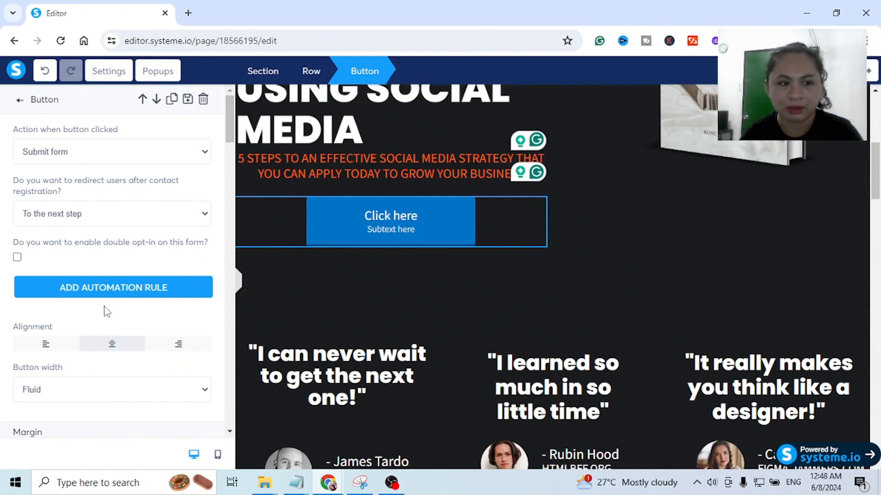
{"action": "scroll", "coordinate": [122, 295], "scroll_direction": "down", "scroll_amount": 5}
{"action": "scroll", "coordinate": [122, 295], "scroll_direction": "down", "scroll_amount": 4}
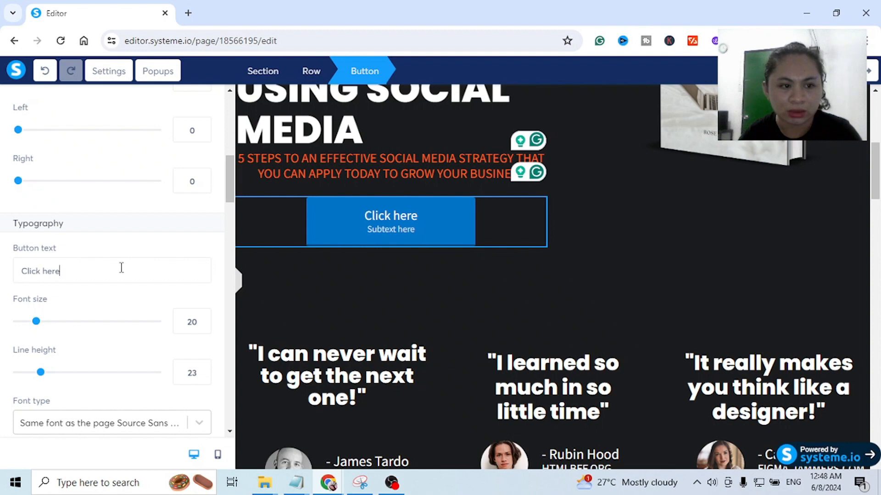
{"action": "left_click_drag", "start_coordinate": [153, 268], "coordinate": [6, 275]}
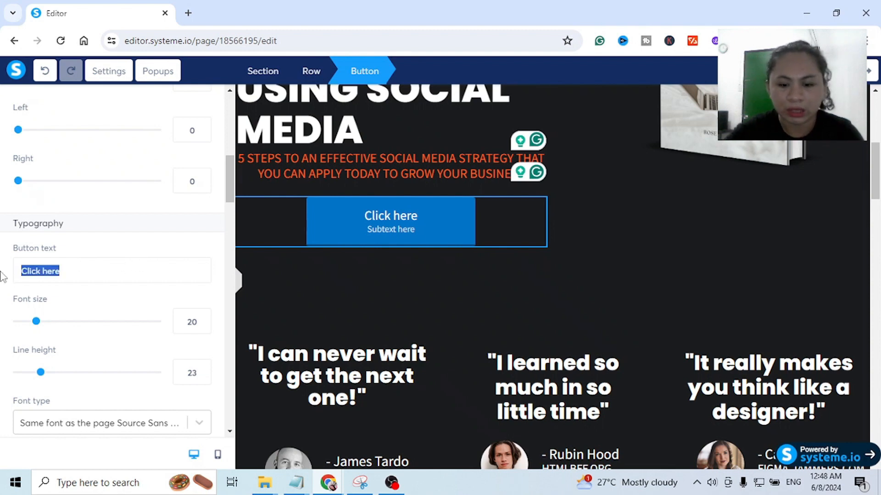
{"action": "type", "text": "DOWN"}
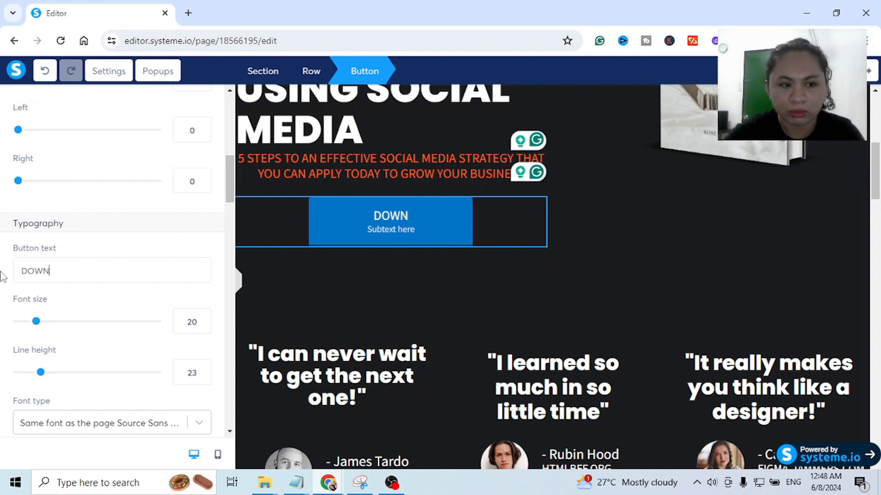
{"action": "type", "text": "LOAD FOR FREE"}
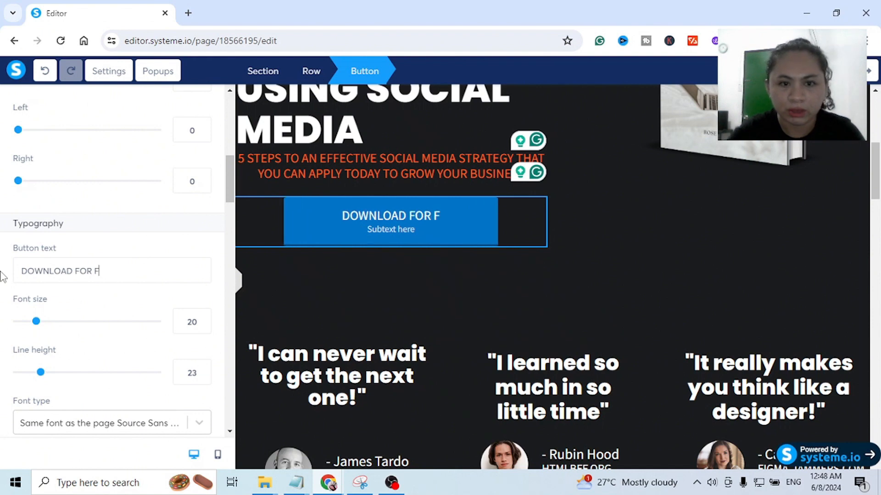
- Replace the button's placeholder subtext with "CLICK HERE TO GET ACCESS"
{"action": "scroll", "coordinate": [15, 292], "scroll_direction": "down", "scroll_amount": 4}
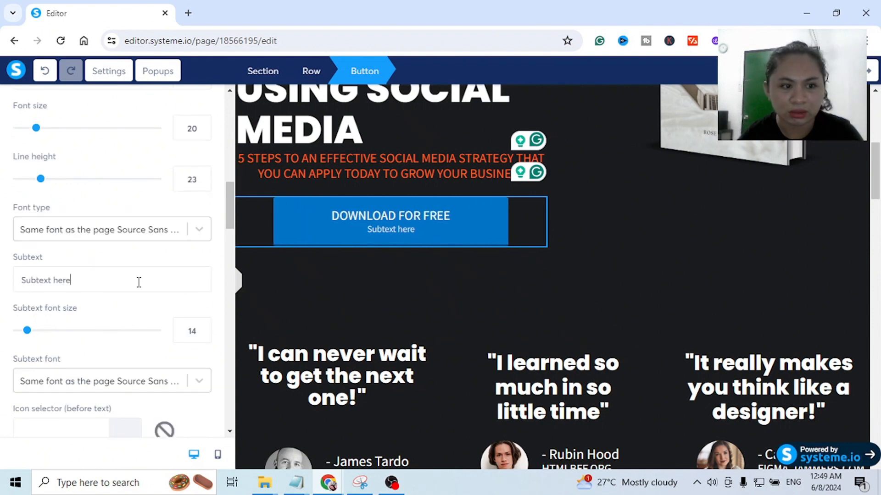
{"action": "left_click_drag", "start_coordinate": [139, 282], "coordinate": [1, 288]}
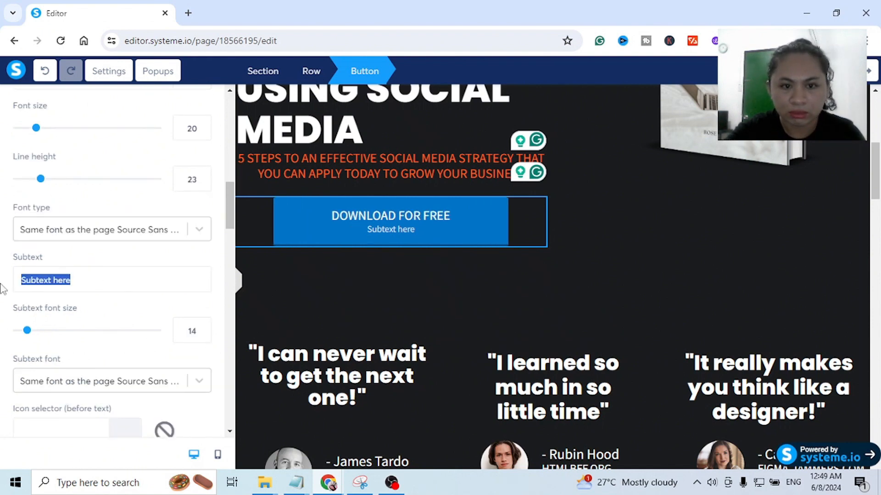
{"action": "type", "text": "CLI"}
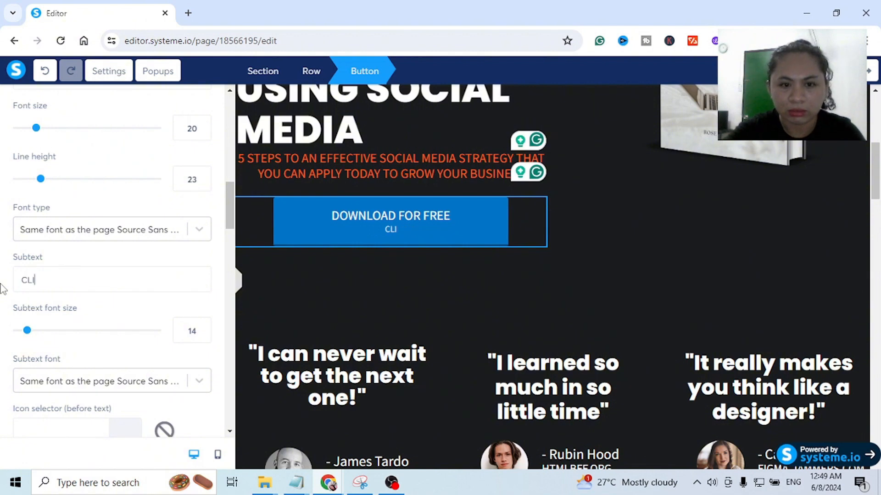
{"action": "type", "text": "CK HERE TO GET A"}
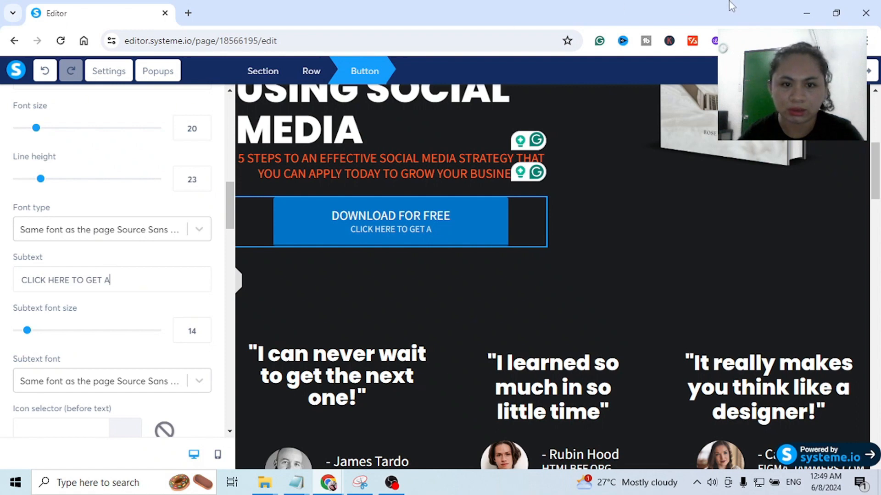
{"action": "type", "text": "CCESS"}
{"action": "scroll", "coordinate": [131, 271], "scroll_direction": "up", "scroll_amount": 4}
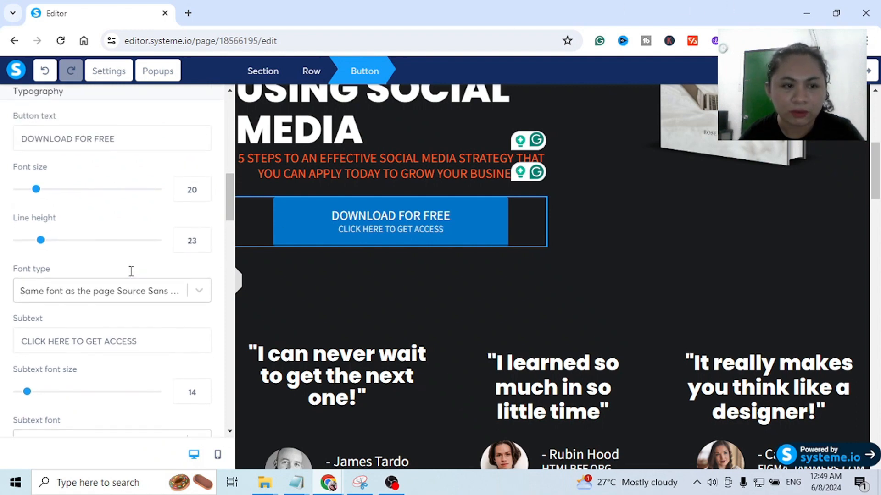
- Set the font of the button's main text to Roboto from Google Fonts
{"action": "scroll", "coordinate": [130, 271], "scroll_direction": "down", "scroll_amount": 4}
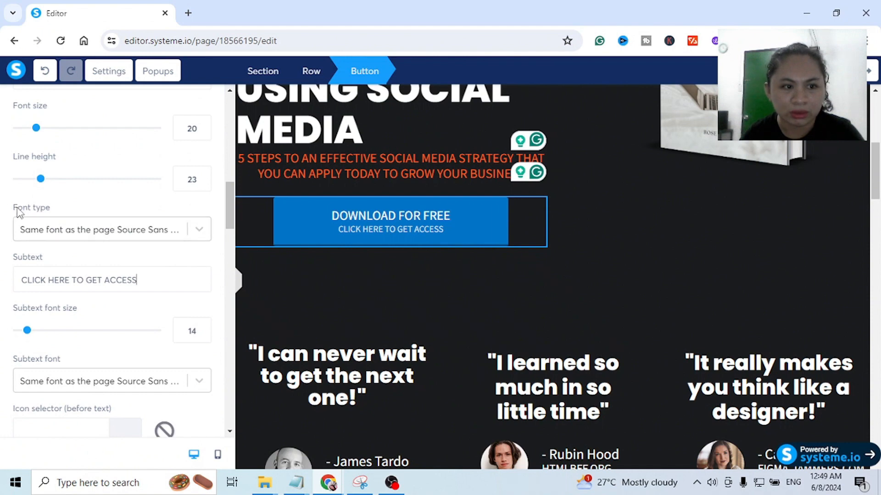
{"action": "left_click", "coordinate": [112, 231]}
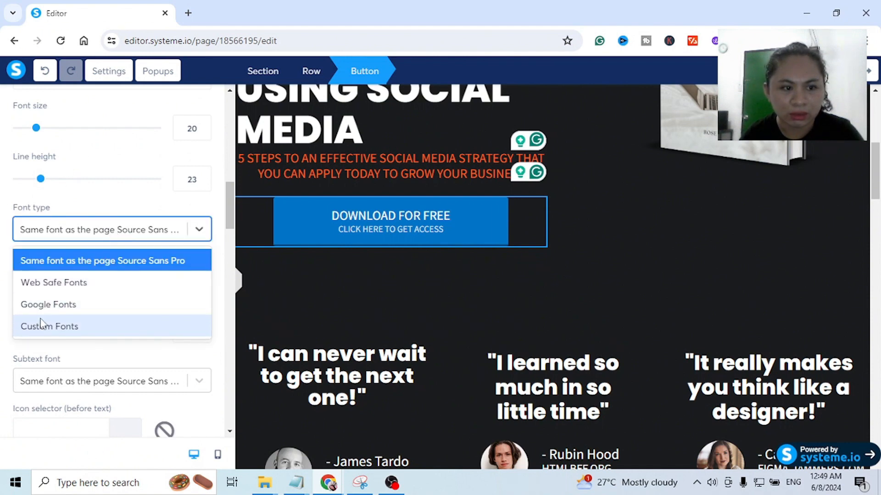
{"action": "left_click", "coordinate": [49, 305]}
{"action": "left_click", "coordinate": [103, 265]}
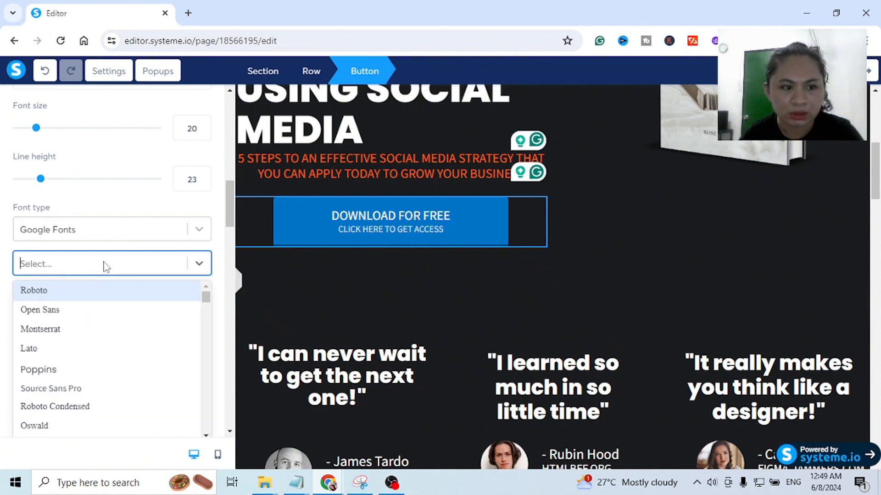
{"action": "left_click", "coordinate": [59, 293]}
- Set the button's subtext font to Lato from Google Fonts
{"action": "scroll", "coordinate": [146, 330], "scroll_direction": "down", "scroll_amount": 3}
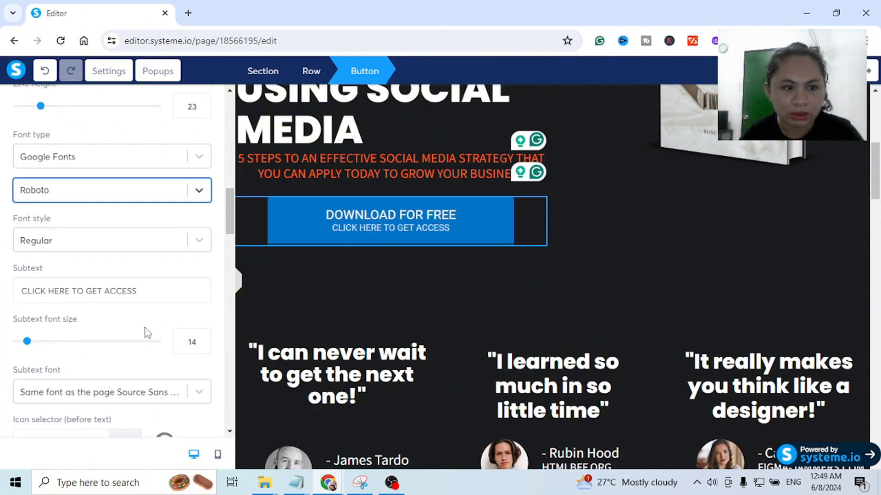
{"action": "scroll", "coordinate": [92, 314], "scroll_direction": "down", "scroll_amount": 1}
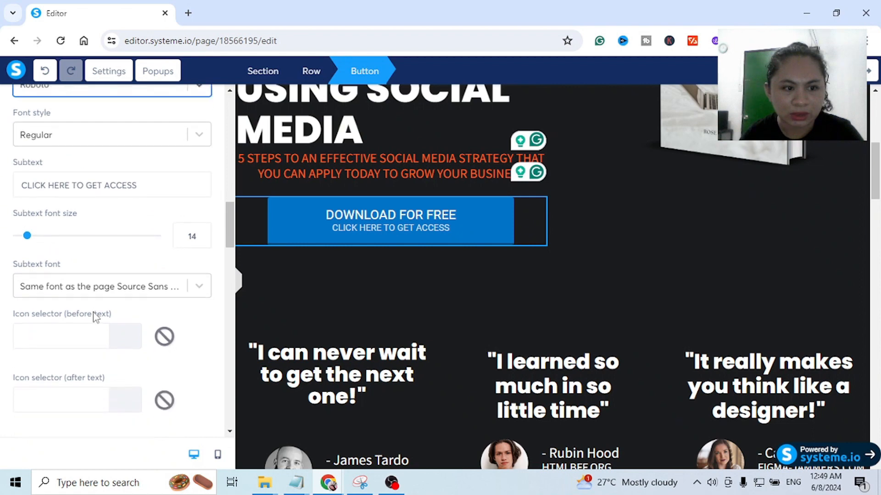
{"action": "left_click", "coordinate": [64, 271]}
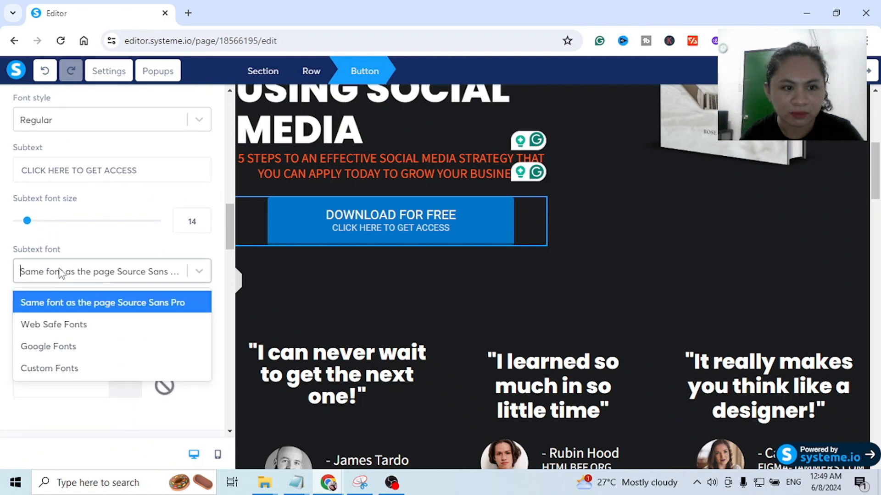
{"action": "left_click", "coordinate": [60, 347]}
{"action": "left_click", "coordinate": [77, 302]}
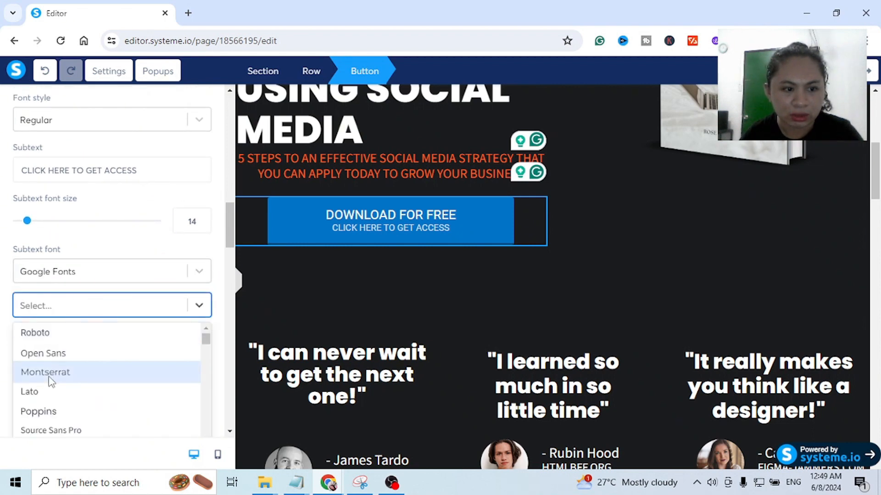
{"action": "left_click", "coordinate": [33, 392]}
- Search the icons for "downlo" and "arrow", and place the solid square right-arrow icon before the button text
{"action": "scroll", "coordinate": [156, 285], "scroll_direction": "down", "scroll_amount": 2}
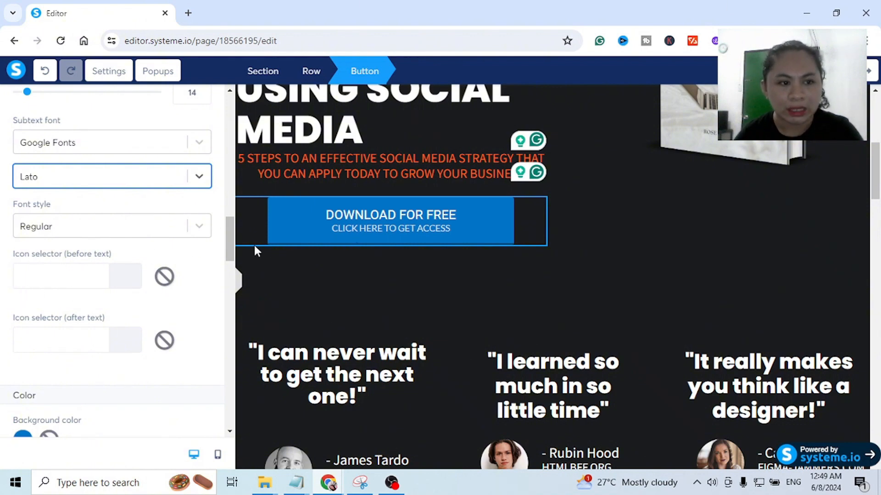
{"action": "left_click", "coordinate": [45, 279]}
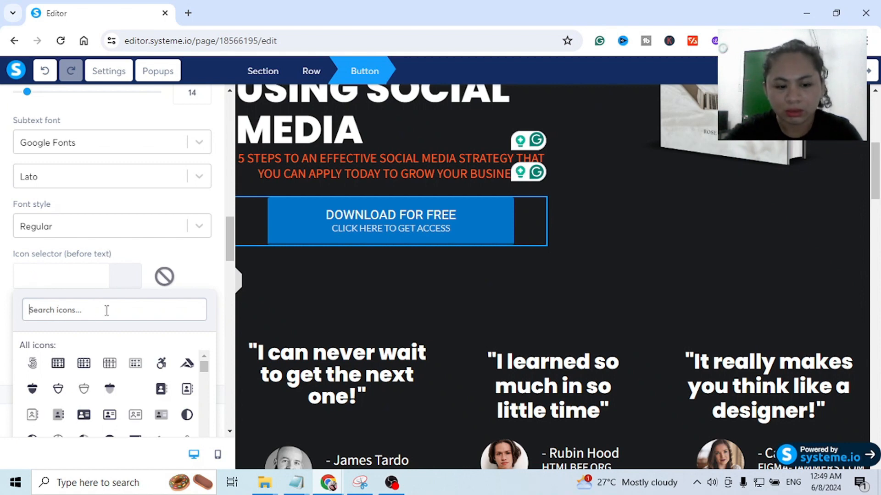
{"action": "type", "text": "downlo"}
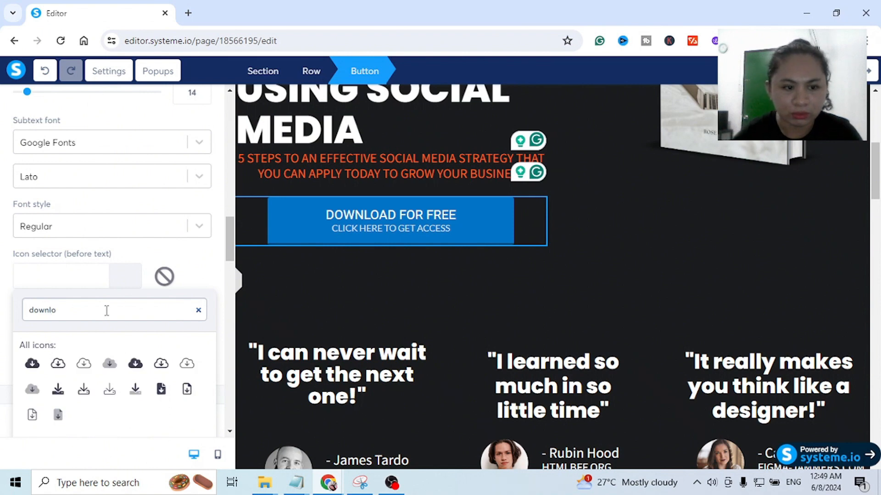
{"action": "scroll", "coordinate": [88, 268], "scroll_direction": "down", "scroll_amount": 2}
{"action": "left_click_drag", "start_coordinate": [86, 248], "coordinate": [26, 246]}
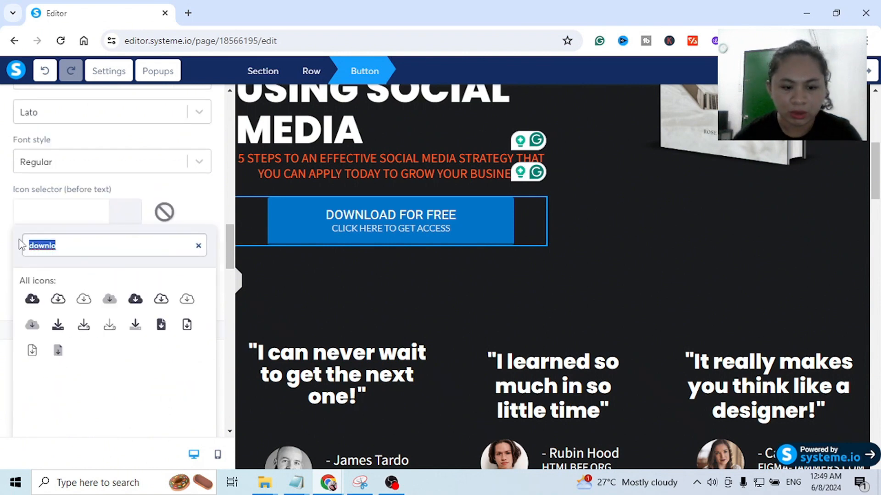
{"action": "type", "text": "arrow"}
{"action": "scroll", "coordinate": [94, 387], "scroll_direction": "down", "scroll_amount": 3}
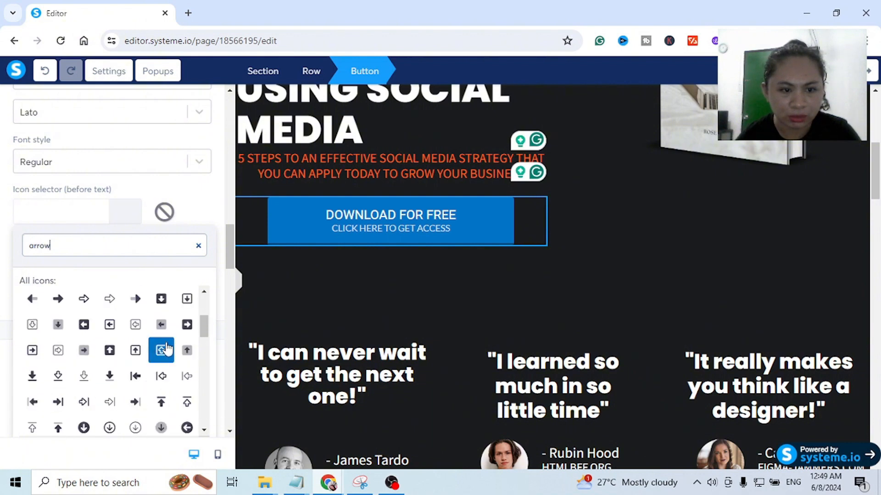
{"action": "left_click", "coordinate": [187, 324]}
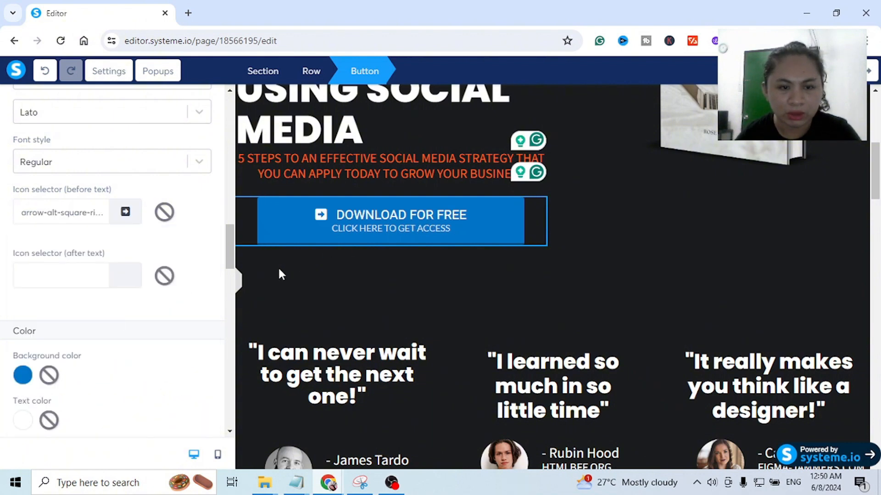
- Set the button's background color to the default orange, F5A623
{"action": "scroll", "coordinate": [97, 328], "scroll_direction": "down", "scroll_amount": 3}
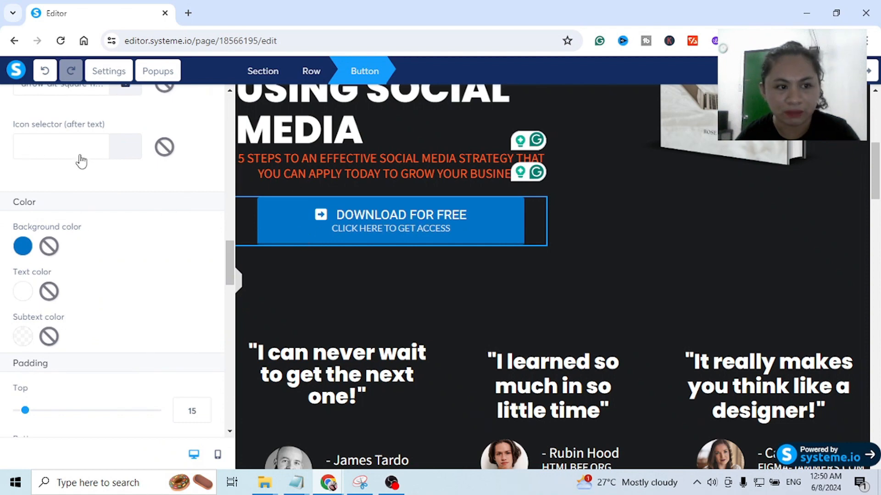
{"action": "left_click", "coordinate": [21, 248]}
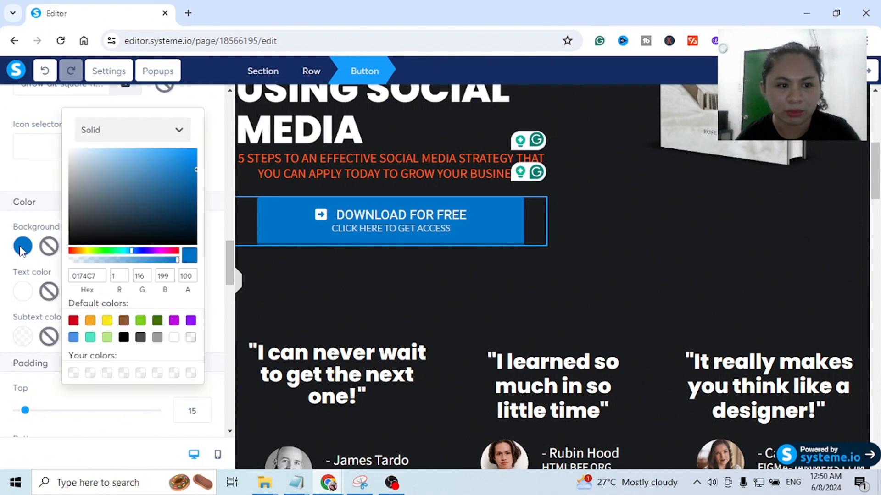
{"action": "left_click", "coordinate": [90, 321]}
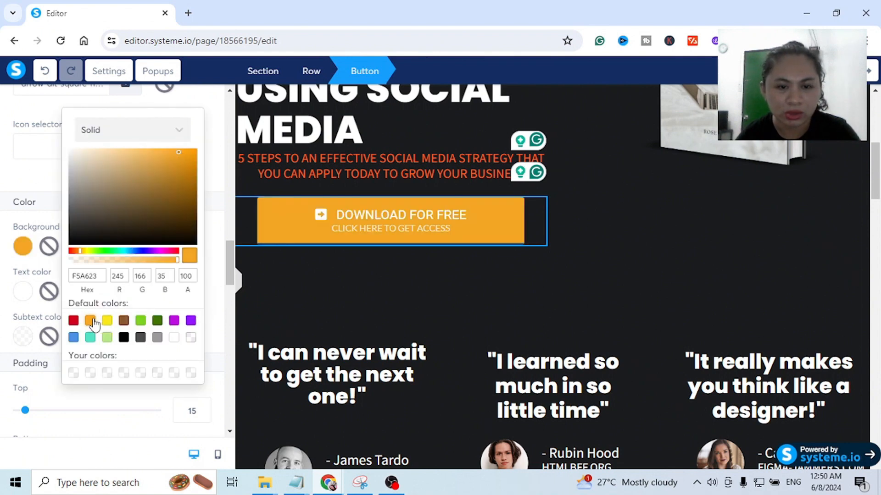
{"action": "left_click", "coordinate": [21, 252]}
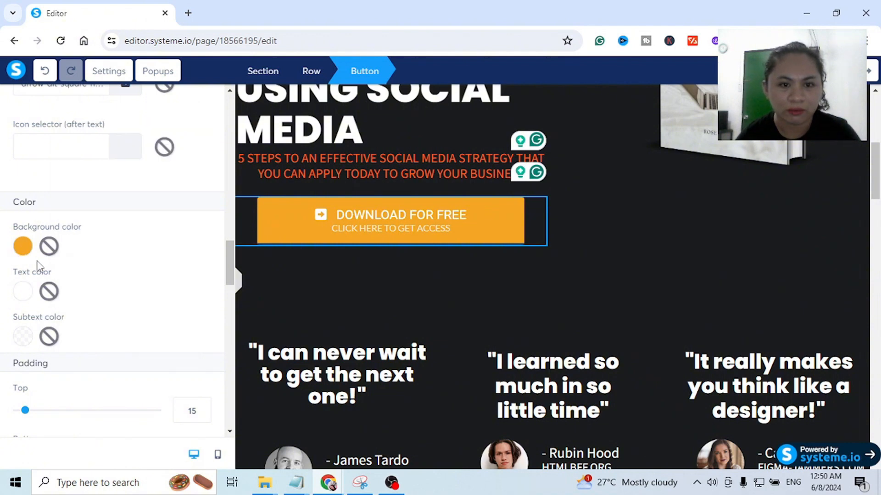
- Set the download button's border color to the default yellow, F8E71C
{"action": "scroll", "coordinate": [39, 269], "scroll_direction": "down", "scroll_amount": 10}
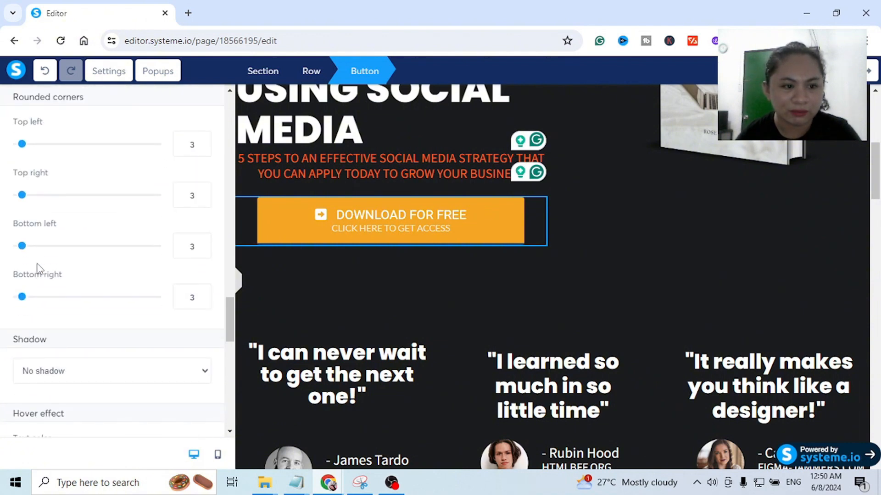
{"action": "scroll", "coordinate": [38, 269], "scroll_direction": "down", "scroll_amount": 8}
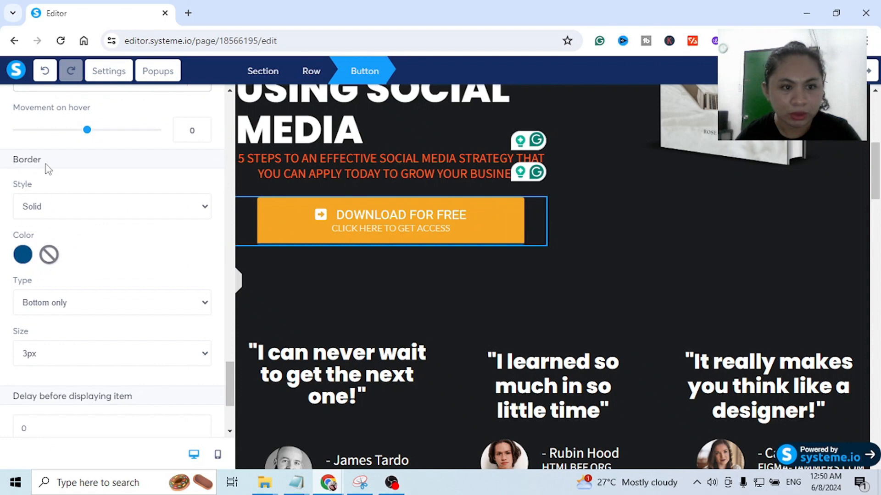
{"action": "double_click", "coordinate": [13, 160]}
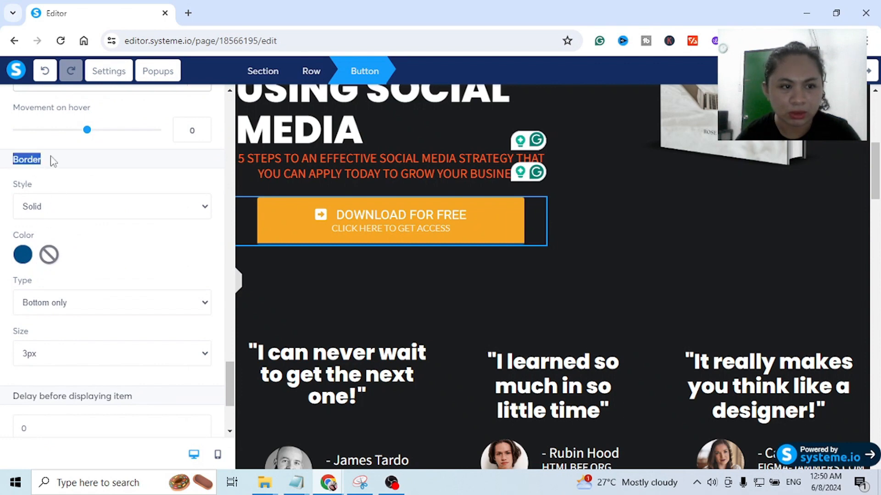
{"action": "left_click", "coordinate": [22, 255]}
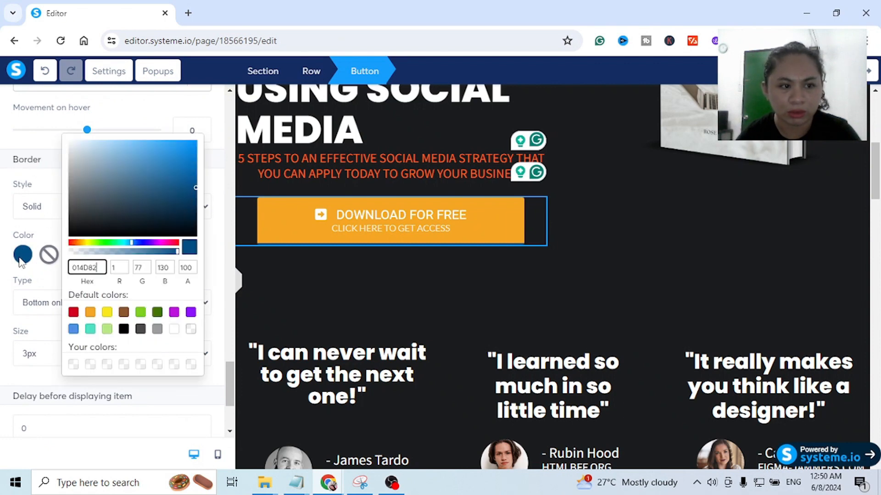
{"action": "left_click", "coordinate": [107, 313]}
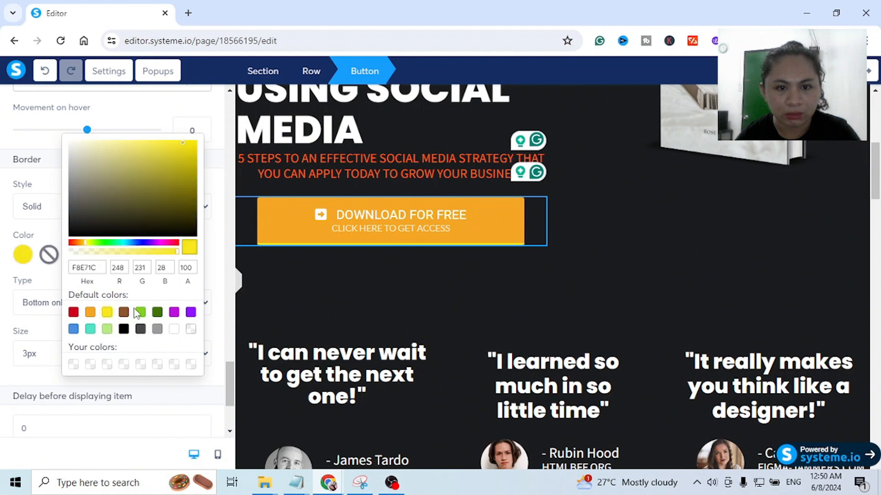
{"action": "left_click", "coordinate": [531, 280]}
{"action": "scroll", "coordinate": [530, 280], "scroll_direction": "up", "scroll_amount": 3}
{"action": "scroll", "coordinate": [530, 280], "scroll_direction": "up", "scroll_amount": 4}
{"action": "scroll", "coordinate": [531, 278], "scroll_direction": "down", "scroll_amount": 6}
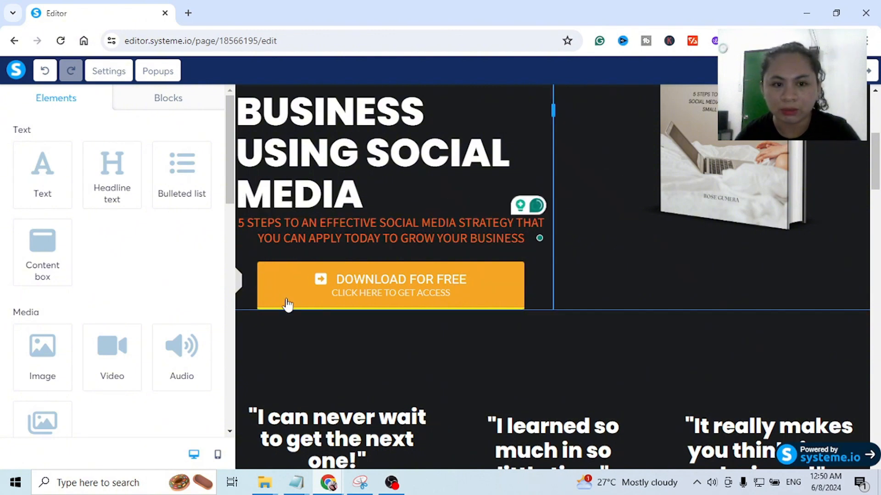
- Set the download button's click action to Show popup and check the list of popups available for it
{"action": "left_click", "coordinate": [388, 292]}
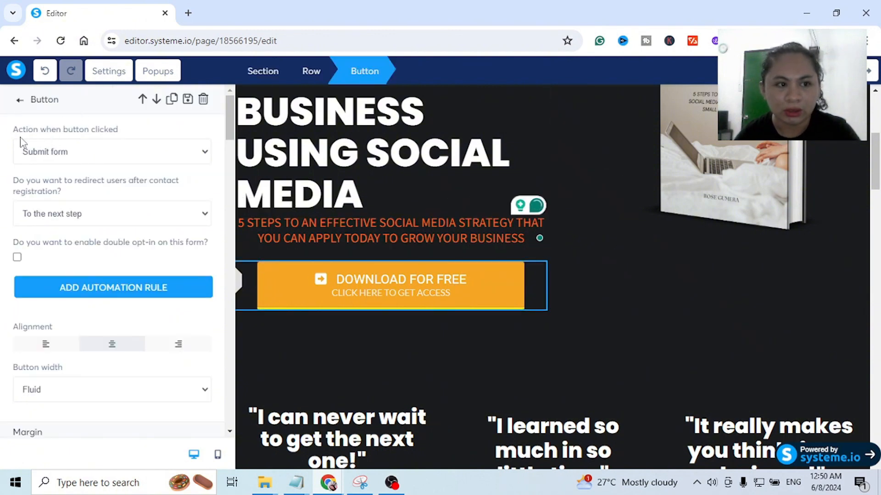
{"action": "left_click_drag", "start_coordinate": [11, 129], "coordinate": [126, 130]}
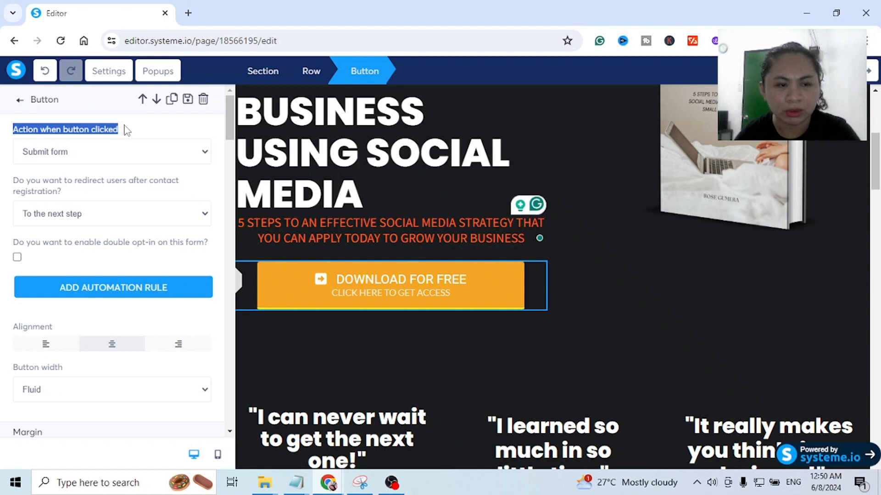
{"action": "left_click", "coordinate": [102, 156]}
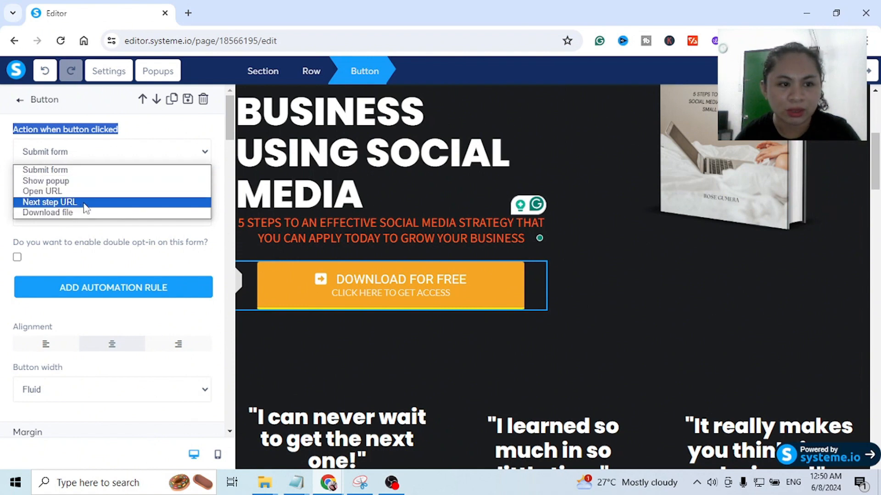
{"action": "left_click", "coordinate": [65, 184]}
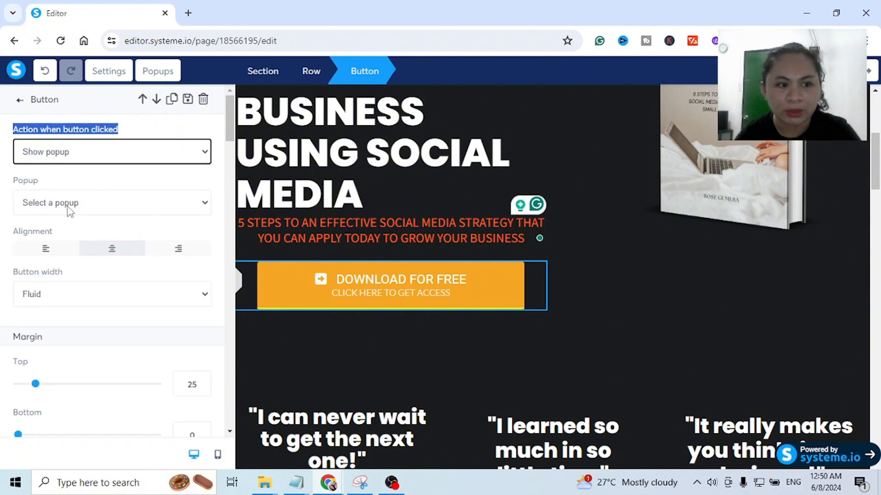
{"action": "left_click", "coordinate": [67, 207]}
{"action": "left_click", "coordinate": [75, 212]}
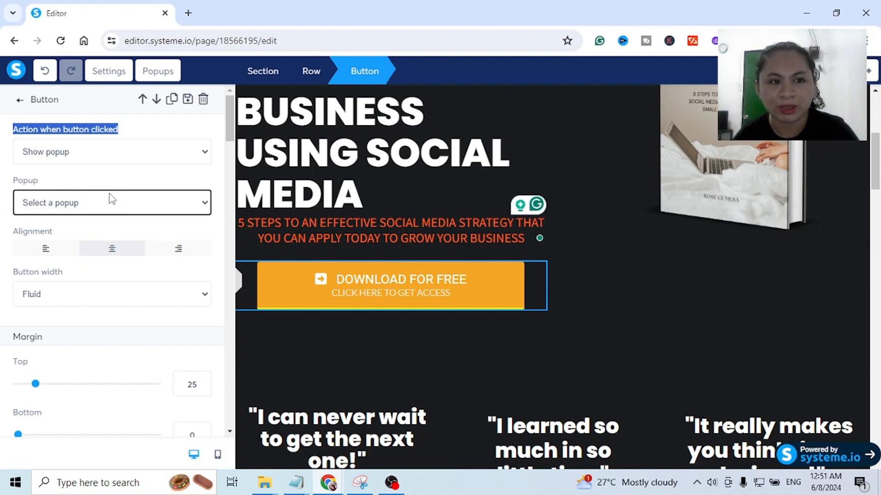
- Add a new popup to the page and replace its headline with "DOWNLOAD FOR FREE"
{"action": "left_click", "coordinate": [167, 78]}
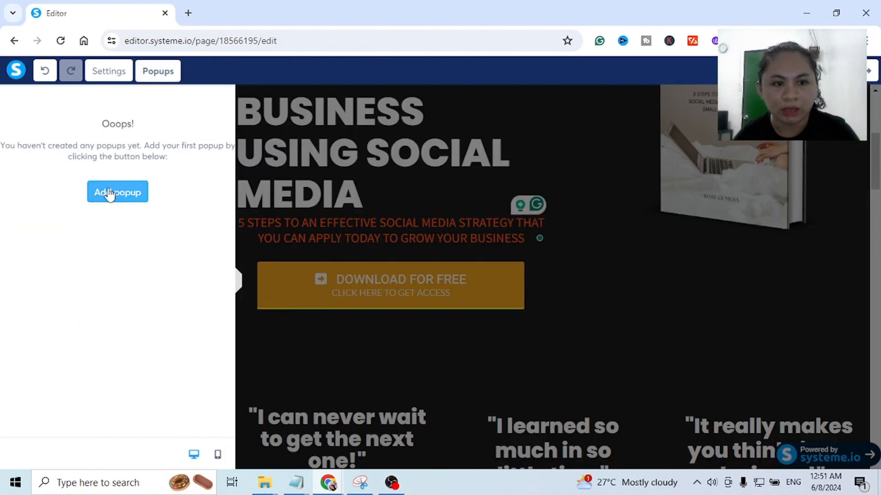
{"action": "left_click", "coordinate": [109, 193]}
{"action": "triple_click", "coordinate": [530, 215]}
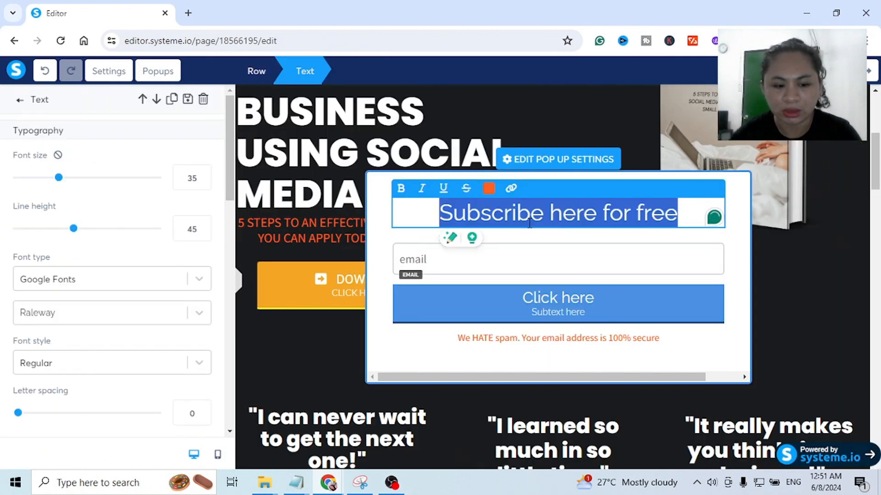
{"action": "type", "text": "DOWNLOAD "}
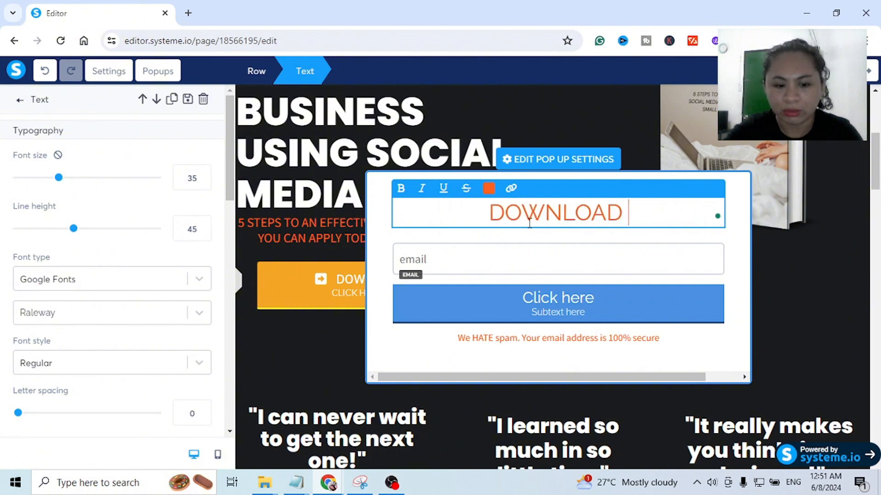
{"action": "type", "text": "FOR FREE"}
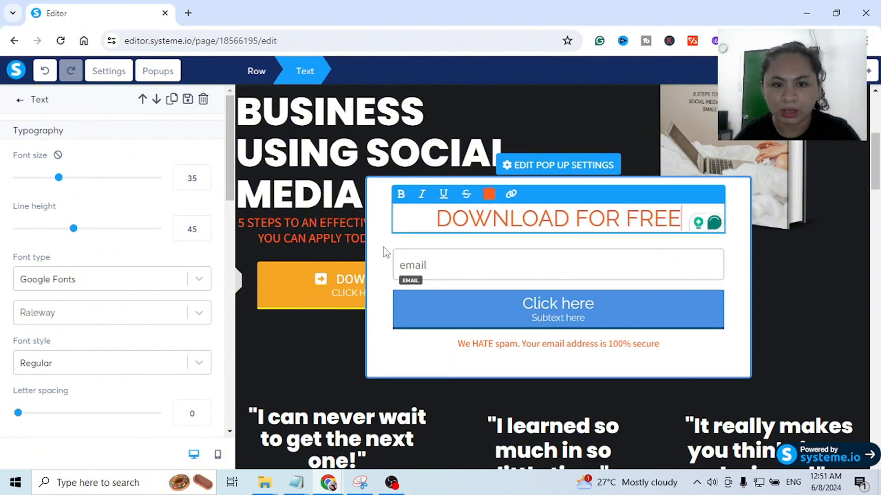
- Duplicate the popup's email field and set the upper copy's input type to First name
{"action": "left_click", "coordinate": [463, 264]}
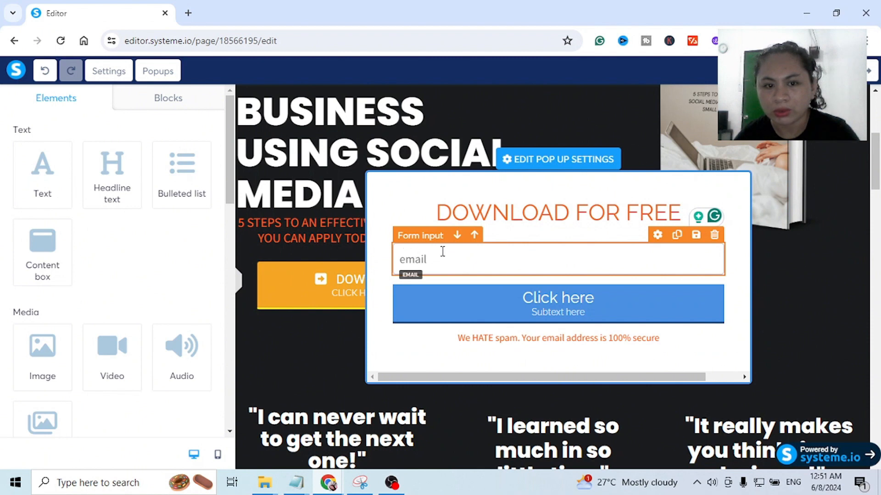
{"action": "left_click", "coordinate": [677, 236]}
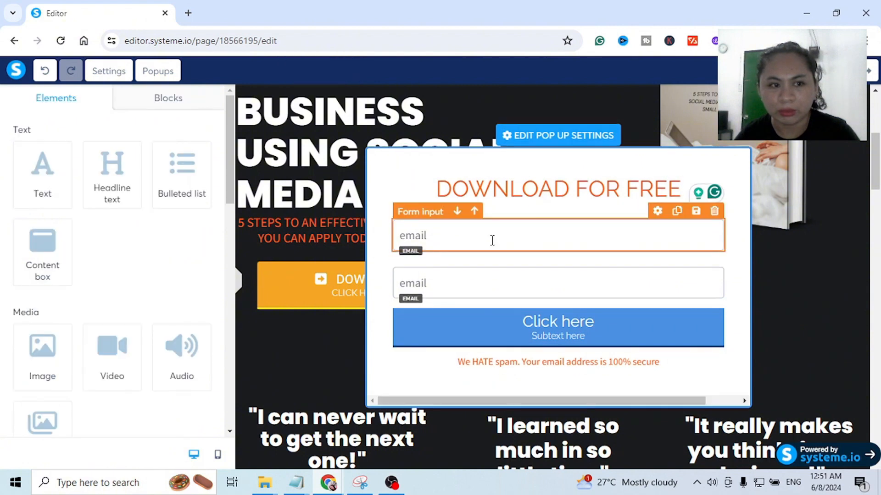
{"action": "left_click", "coordinate": [492, 241]}
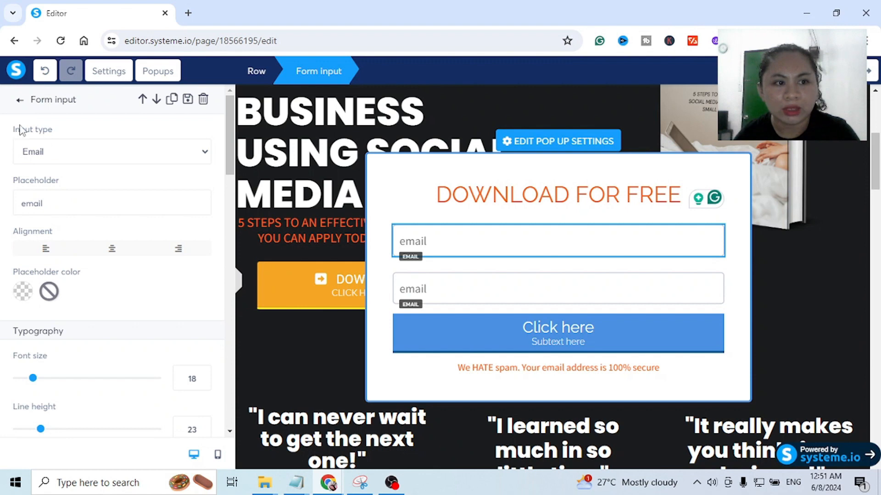
{"action": "left_click", "coordinate": [66, 150]}
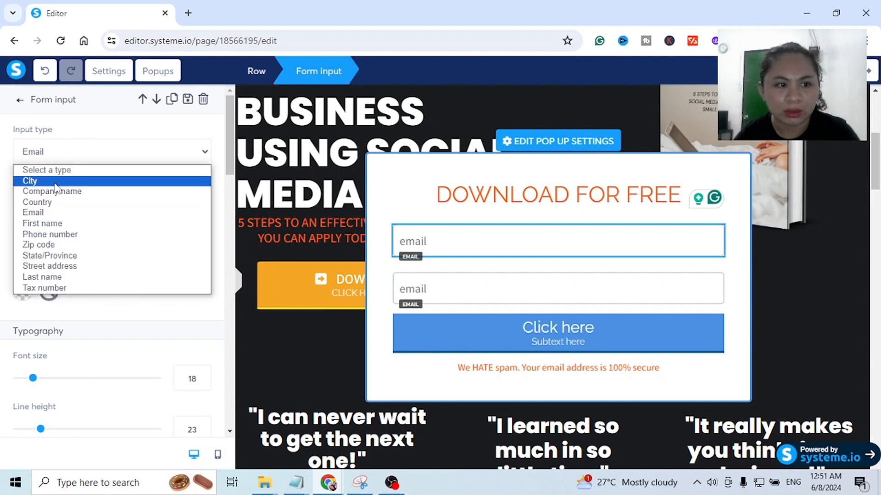
{"action": "left_click", "coordinate": [42, 224]}
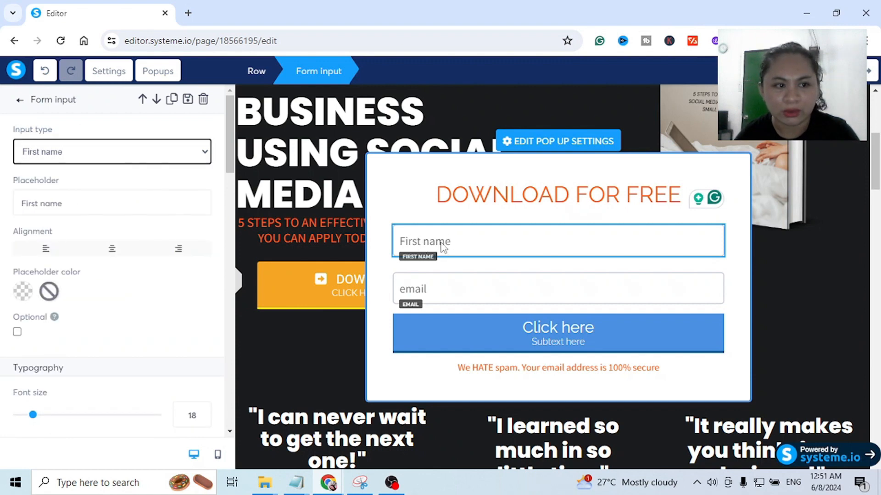
- Change the first name field's placeholder to "Enter First Name"
{"action": "left_click", "coordinate": [45, 203]}
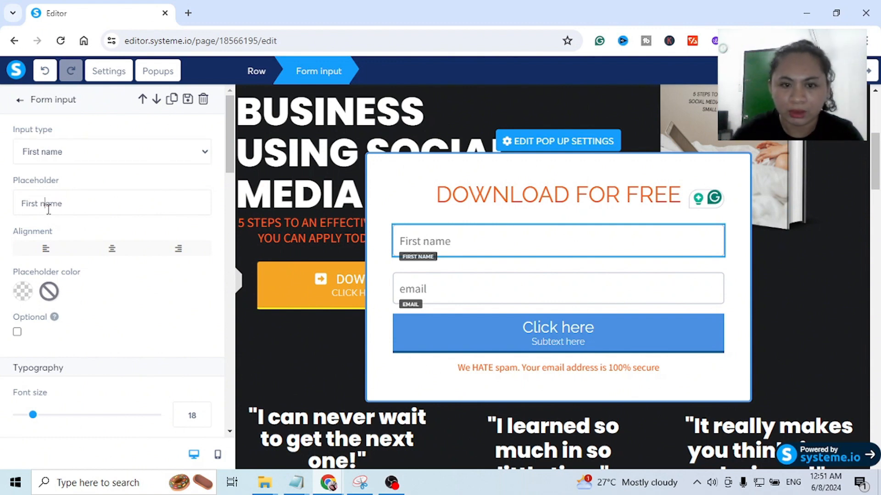
{"action": "key", "text": "BackSpace"}
{"action": "type", "text": "N"}
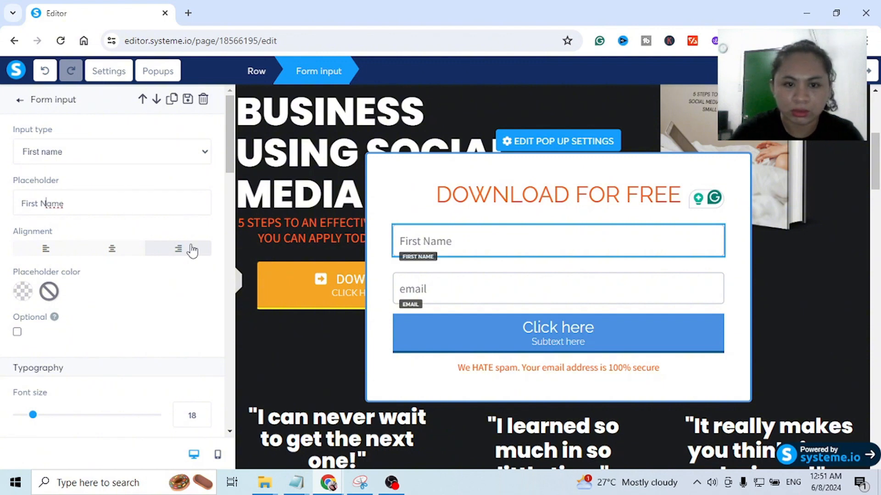
{"action": "left_click", "coordinate": [23, 203]}
{"action": "type", "text": "En"}
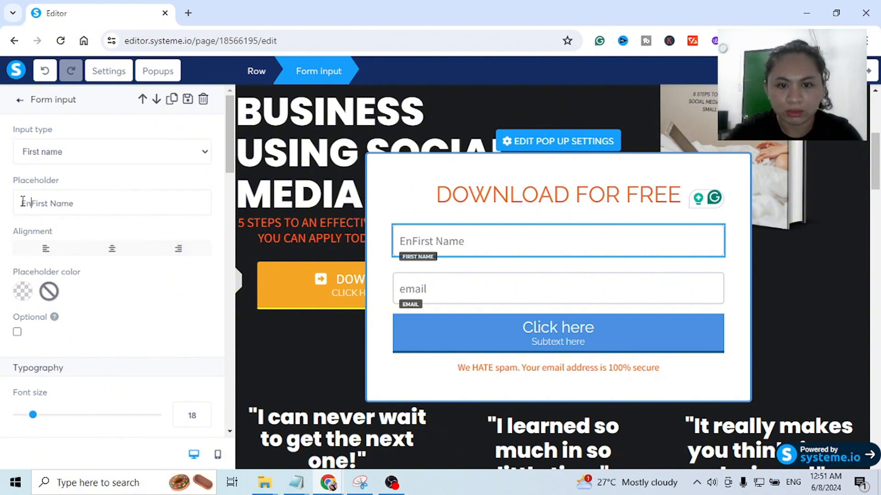
{"action": "type", "text": "ter"}
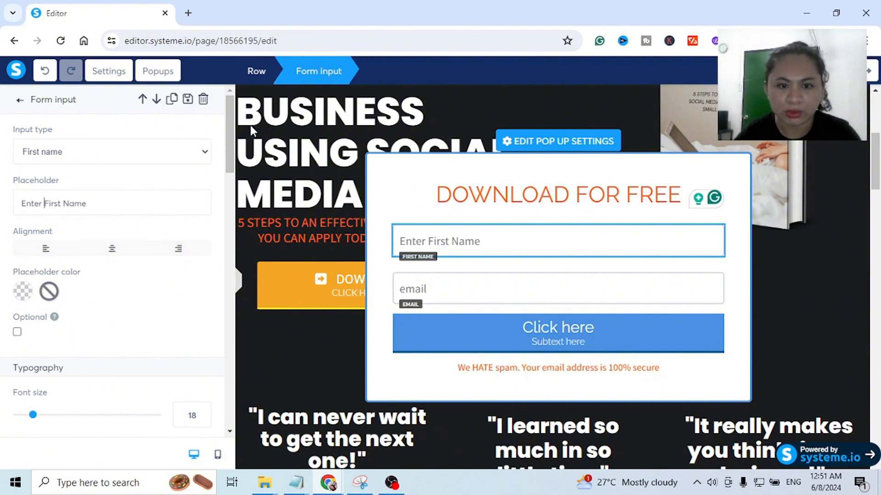
- Change the popup email field's placeholder to "Enter Email"
{"action": "left_click", "coordinate": [479, 289]}
{"action": "left_click", "coordinate": [657, 259]}
{"action": "left_click", "coordinate": [20, 207]}
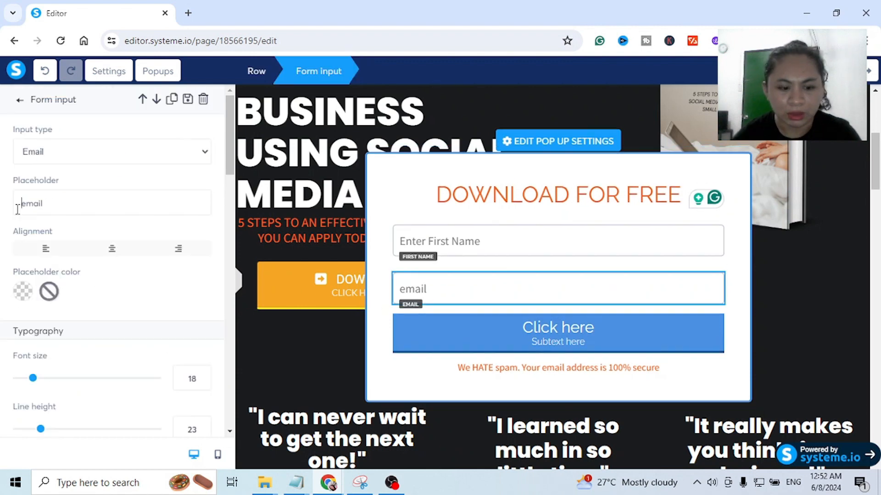
{"action": "type", "text": "Enter"}
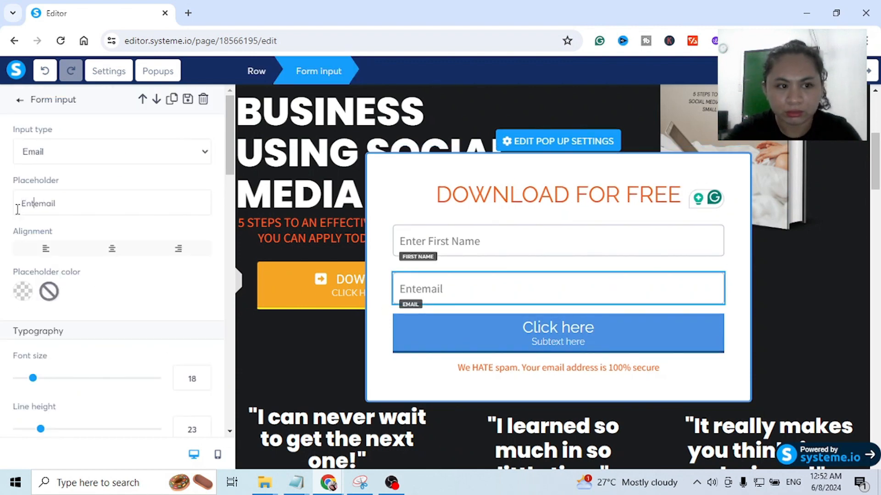
{"action": "key", "text": "Delete"}
{"action": "type", "text": "E"}
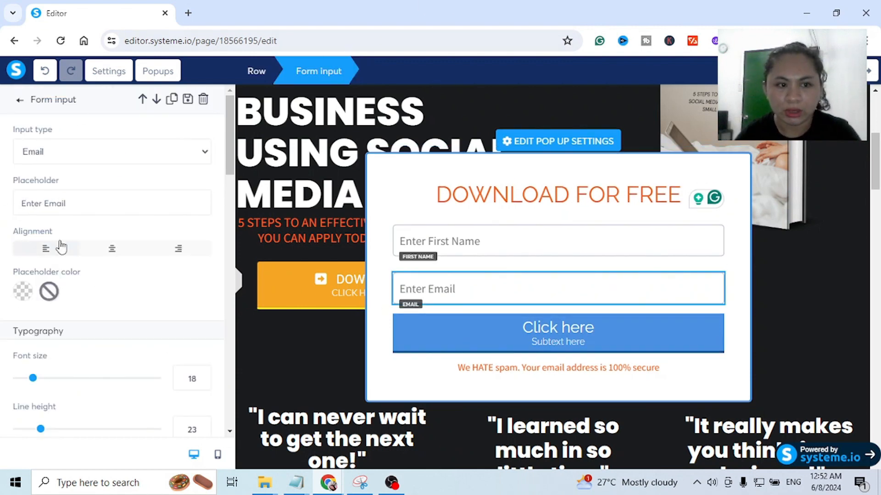
- Set the popup button's background color to orange and its border color to the default yellow, F8E71C
{"action": "left_click", "coordinate": [431, 358]}
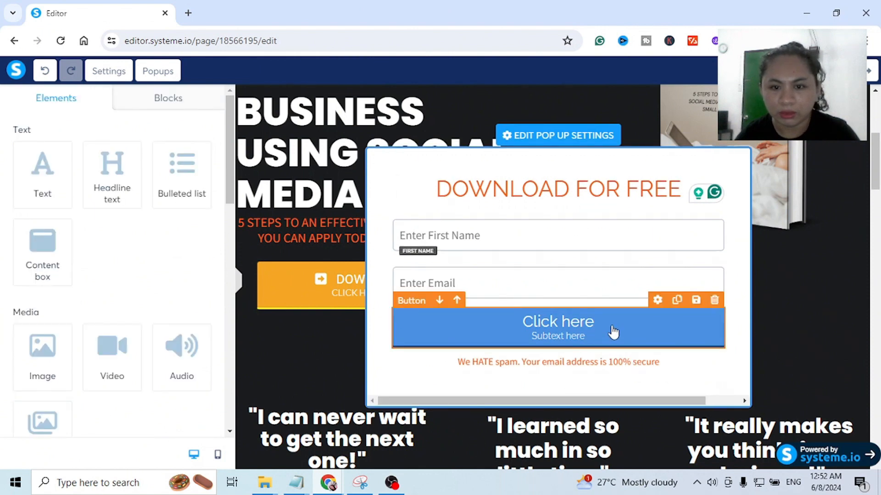
{"action": "left_click", "coordinate": [653, 328]}
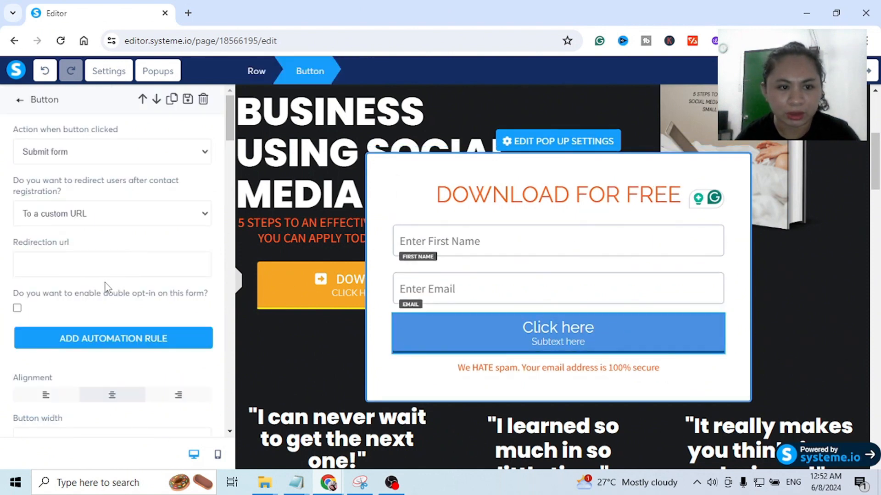
{"action": "scroll", "coordinate": [157, 295], "scroll_direction": "down", "scroll_amount": 15}
{"action": "scroll", "coordinate": [156, 296], "scroll_direction": "down", "scroll_amount": 3}
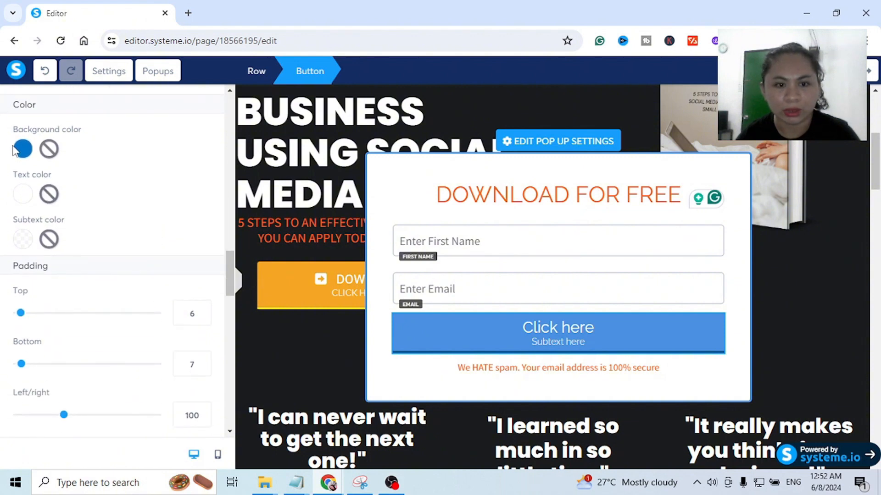
{"action": "scroll", "coordinate": [38, 315], "scroll_direction": "down", "scroll_amount": 13}
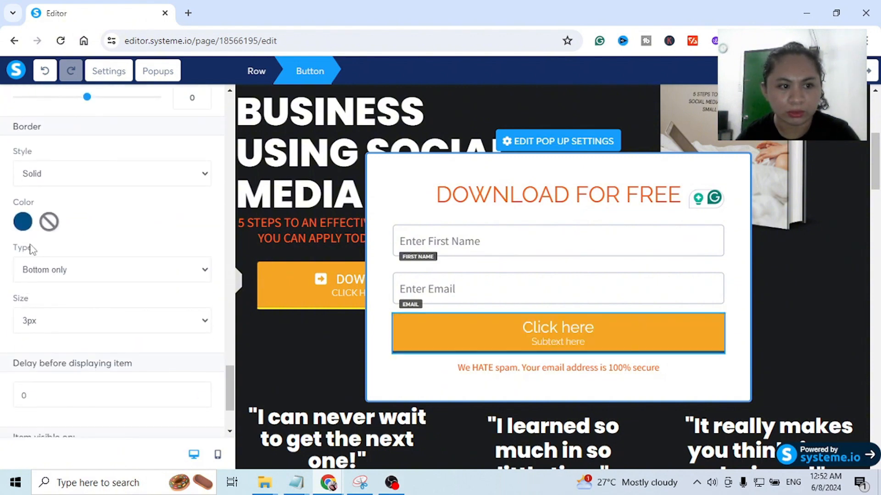
{"action": "left_click", "coordinate": [23, 222]}
{"action": "left_click", "coordinate": [107, 279]}
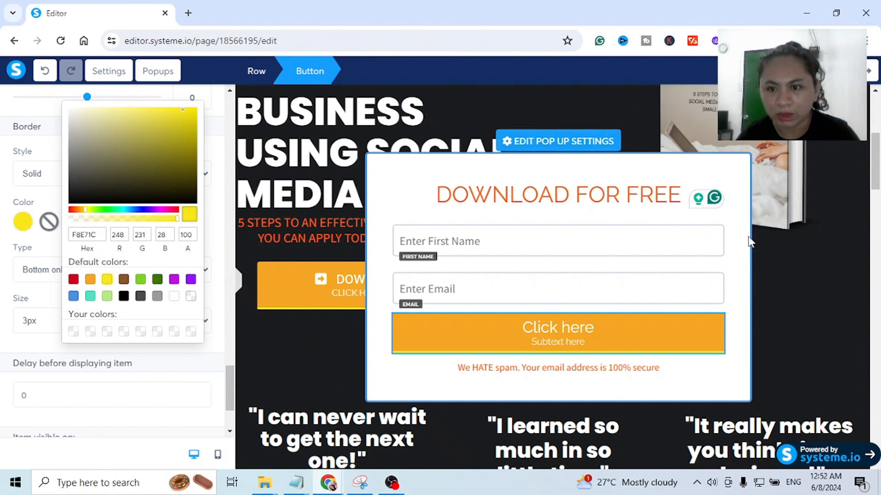
{"action": "left_click", "coordinate": [749, 397]}
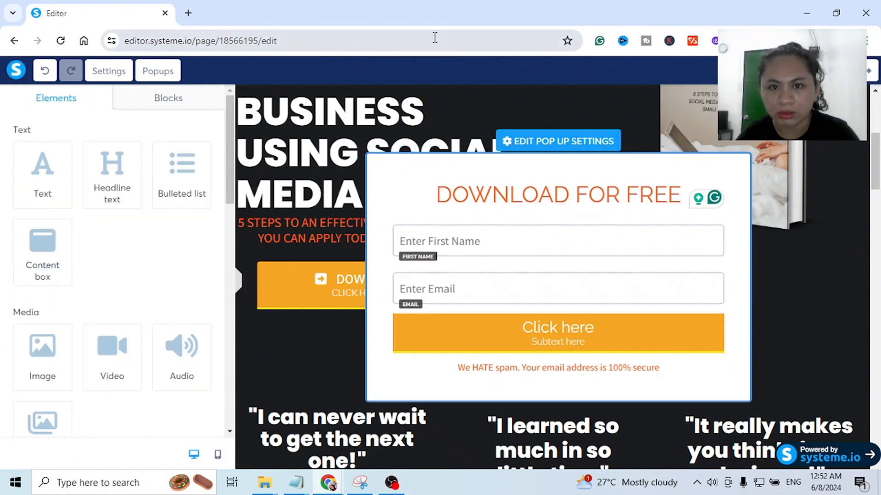
- Set the popup window's border color to the default orange, F5A623
{"action": "left_click", "coordinate": [541, 143]}
{"action": "scroll", "coordinate": [63, 190], "scroll_direction": "down", "scroll_amount": 10}
{"action": "scroll", "coordinate": [65, 193], "scroll_direction": "down", "scroll_amount": 2}
{"action": "scroll", "coordinate": [20, 110], "scroll_direction": "up", "scroll_amount": 2}
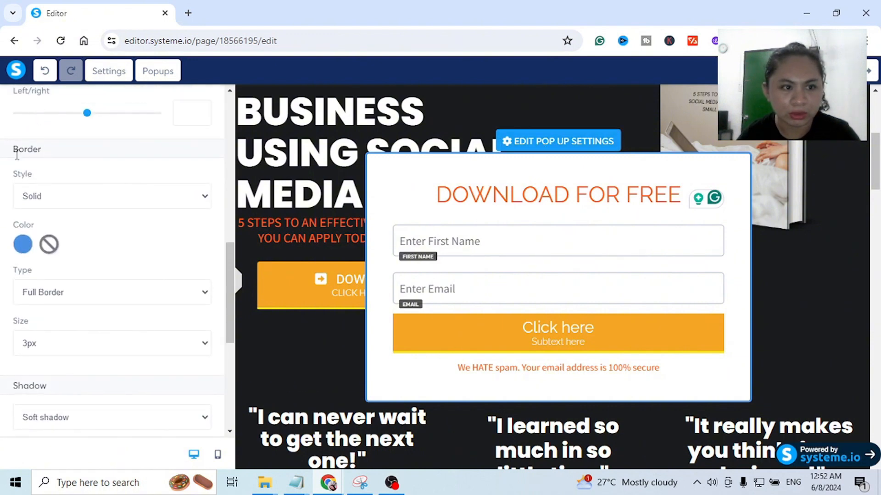
{"action": "left_click", "coordinate": [22, 243]}
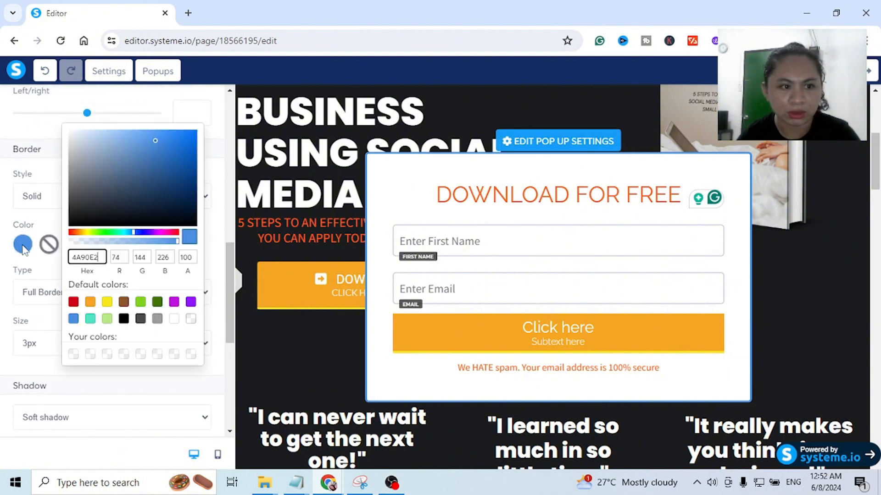
{"action": "left_click", "coordinate": [90, 302]}
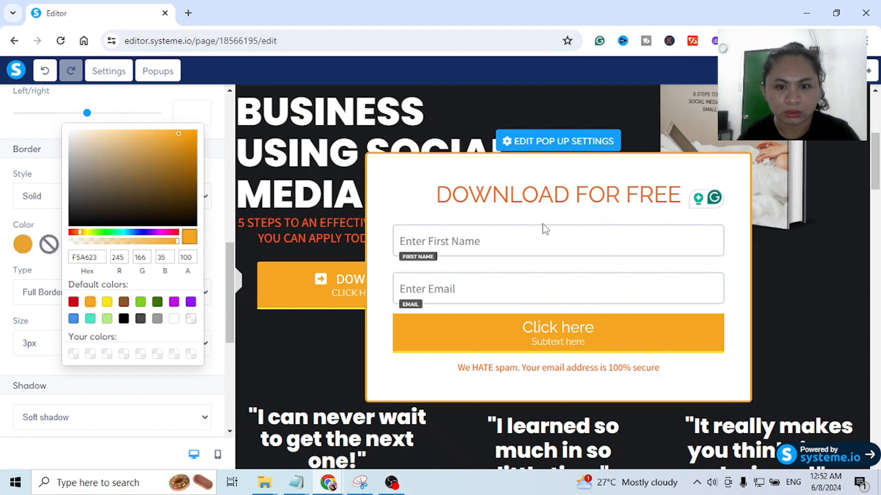
{"action": "left_click", "coordinate": [566, 149]}
{"action": "scroll", "coordinate": [168, 181], "scroll_direction": "up", "scroll_amount": 5}
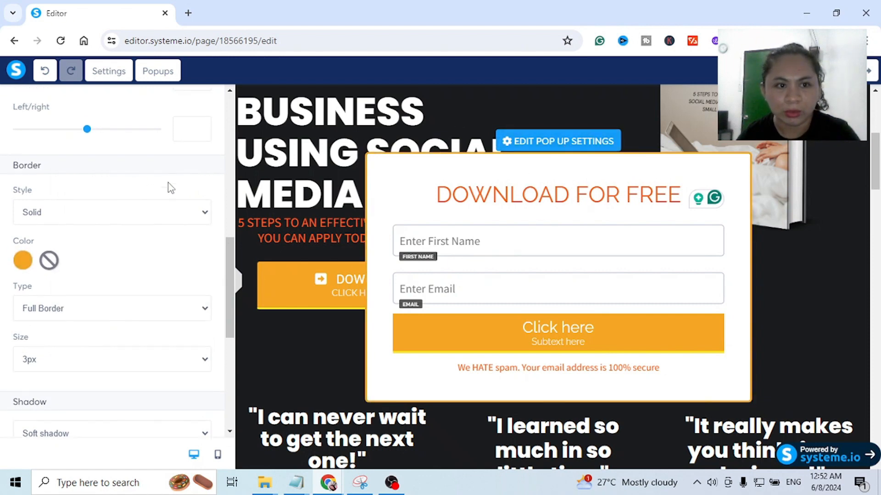
- Turn on the close button for the popup
{"action": "scroll", "coordinate": [167, 179], "scroll_direction": "up", "scroll_amount": 5}
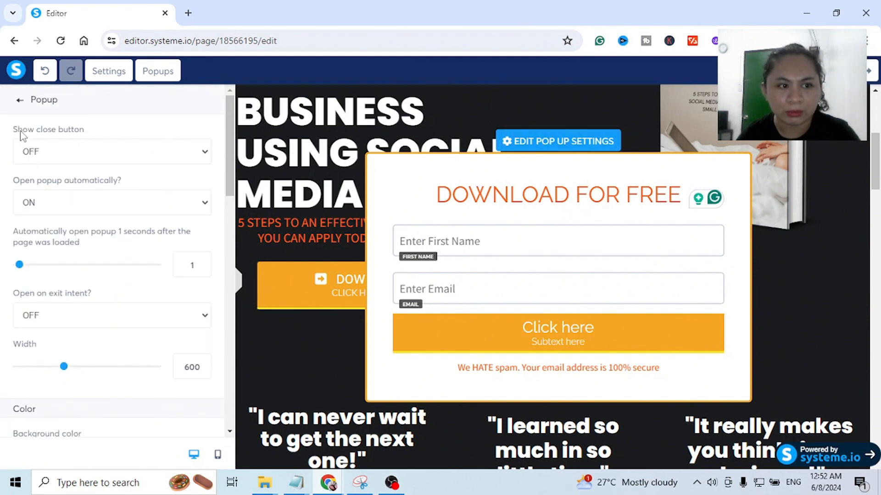
{"action": "left_click", "coordinate": [63, 149]}
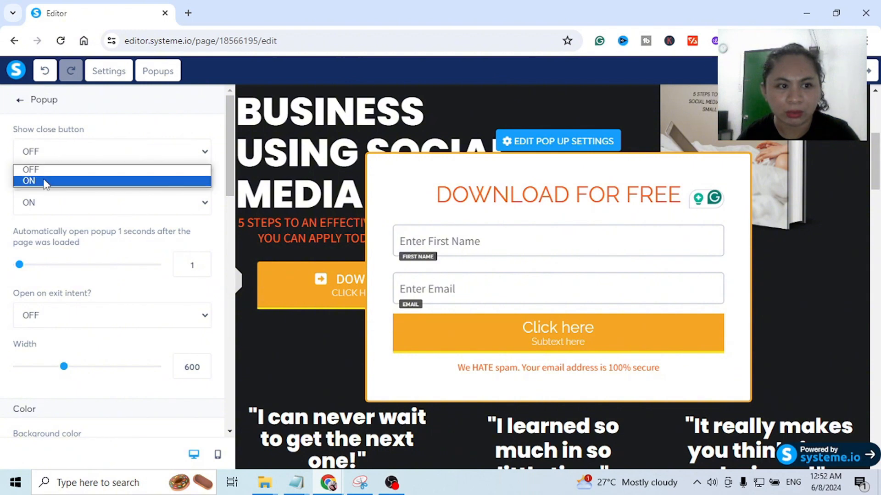
{"action": "left_click", "coordinate": [32, 169]}
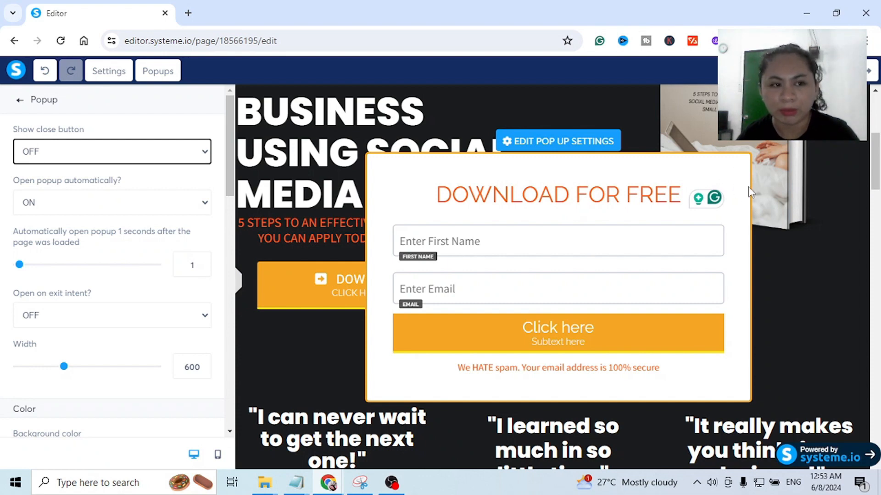
{"action": "left_click", "coordinate": [107, 152]}
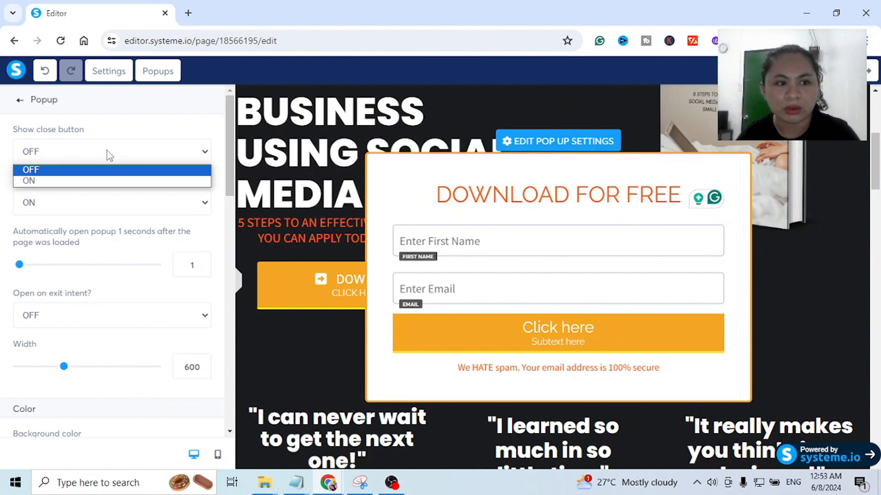
{"action": "left_click", "coordinate": [88, 180]}
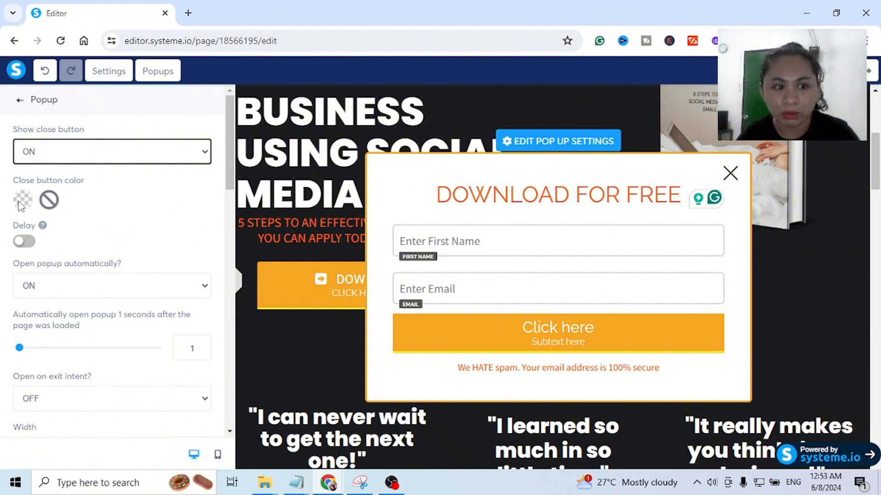
- Turn off automatic opening of the popup and turn on opening it on exit intent
{"action": "scroll", "coordinate": [81, 226], "scroll_direction": "down", "scroll_amount": 3}
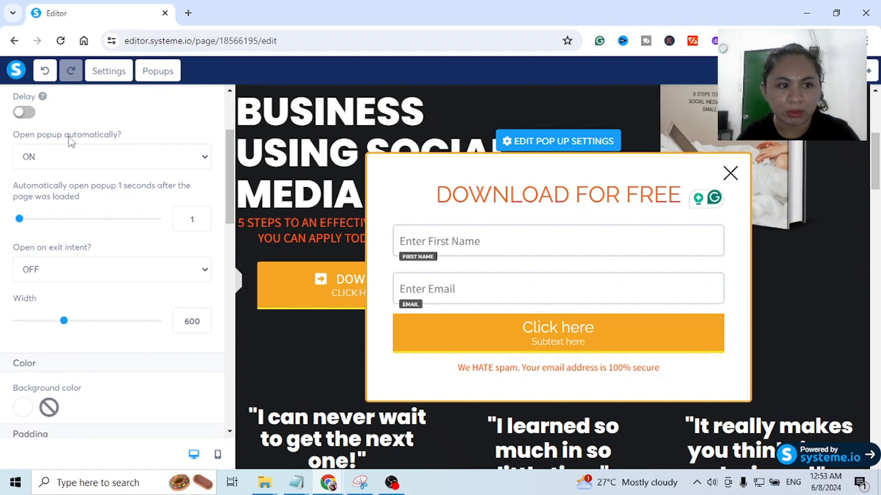
{"action": "left_click", "coordinate": [77, 155]}
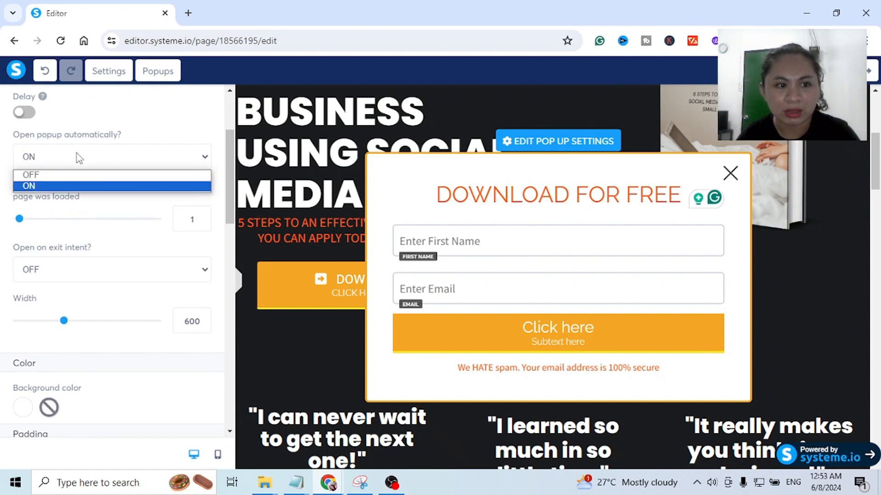
{"action": "left_click", "coordinate": [44, 176]}
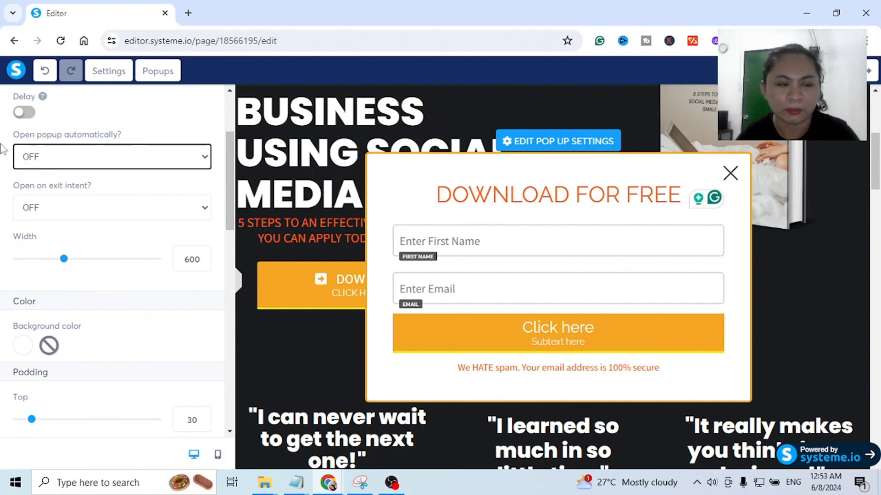
{"action": "scroll", "coordinate": [86, 161], "scroll_direction": "down", "scroll_amount": 1}
{"action": "left_click", "coordinate": [114, 145]}
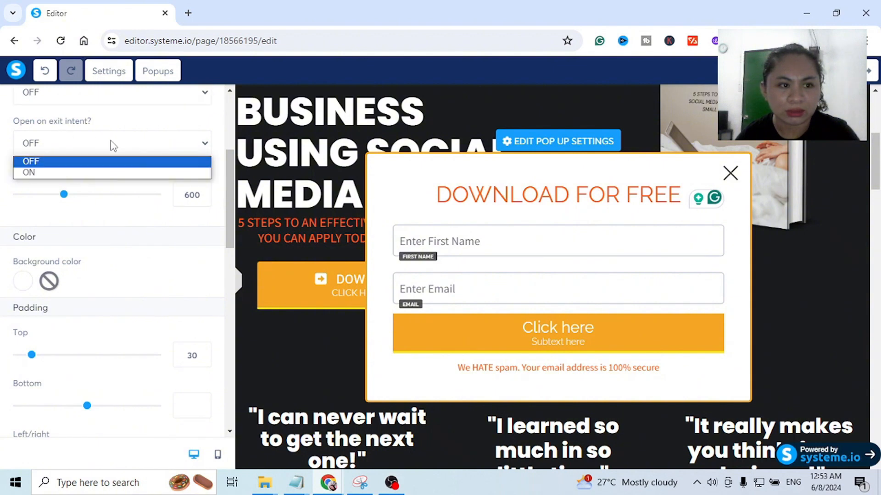
{"action": "left_click", "coordinate": [50, 173]}
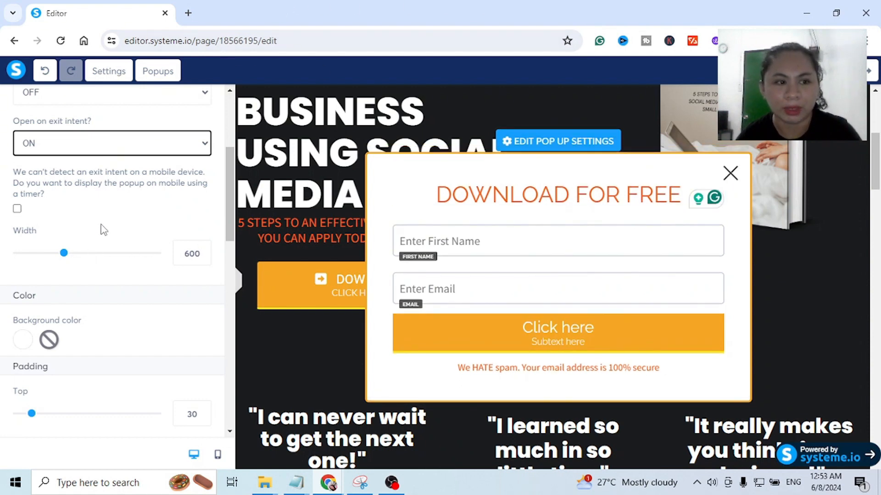
- Widen the popup to 708
{"action": "scroll", "coordinate": [102, 229], "scroll_direction": "down", "scroll_amount": 3}
{"action": "scroll", "coordinate": [91, 207], "scroll_direction": "up", "scroll_amount": 2}
{"action": "mouse_move", "coordinate": [76, 193]}
{"action": "left_mouse_down"}
{"action": "mouse_move", "coordinate": [149, 194]}
{"action": "mouse_move", "coordinate": [73, 197]}
{"action": "mouse_move", "coordinate": [82, 197]}
{"action": "left_mouse_up"}
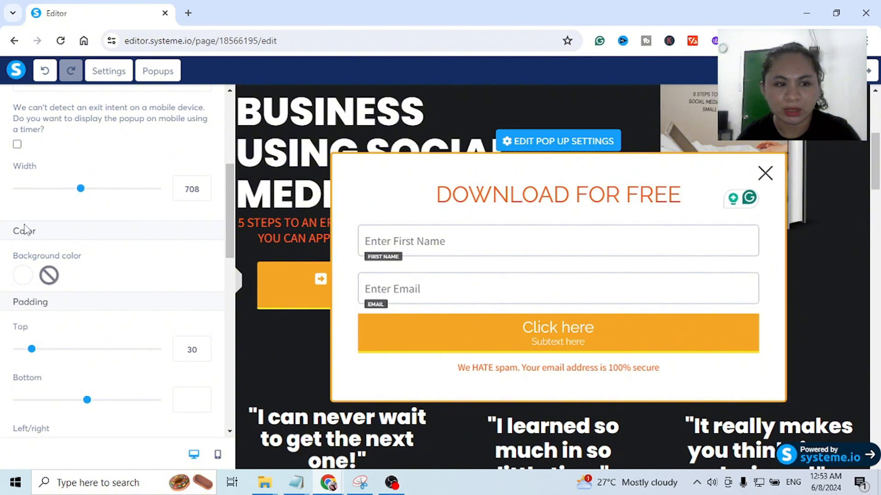
- Try gray 9B9B9B as the popup's background color and return it to white, FFFFFF
{"action": "scroll", "coordinate": [64, 265], "scroll_direction": "down", "scroll_amount": 4}
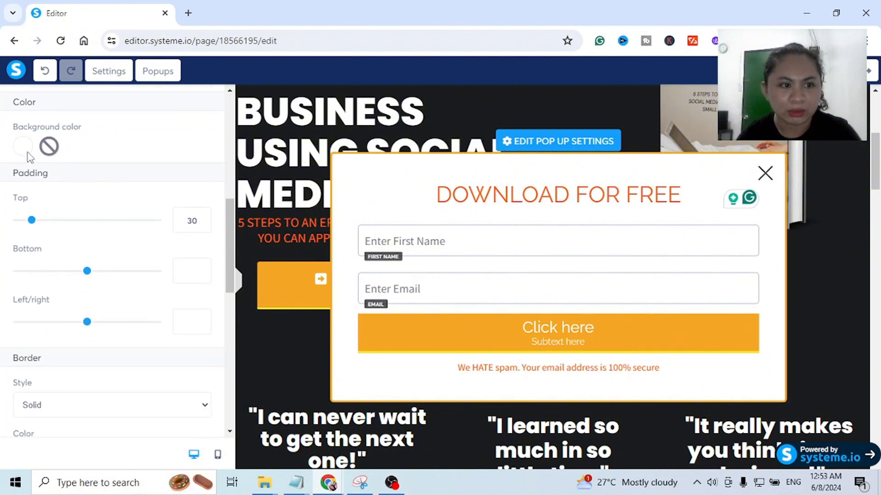
{"action": "left_click", "coordinate": [23, 147]}
{"action": "left_click", "coordinate": [157, 280]}
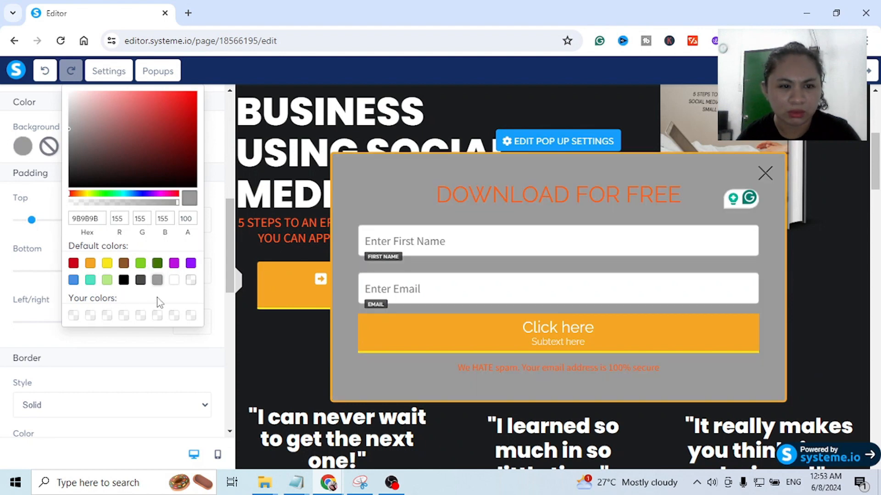
{"action": "left_click", "coordinate": [174, 281]}
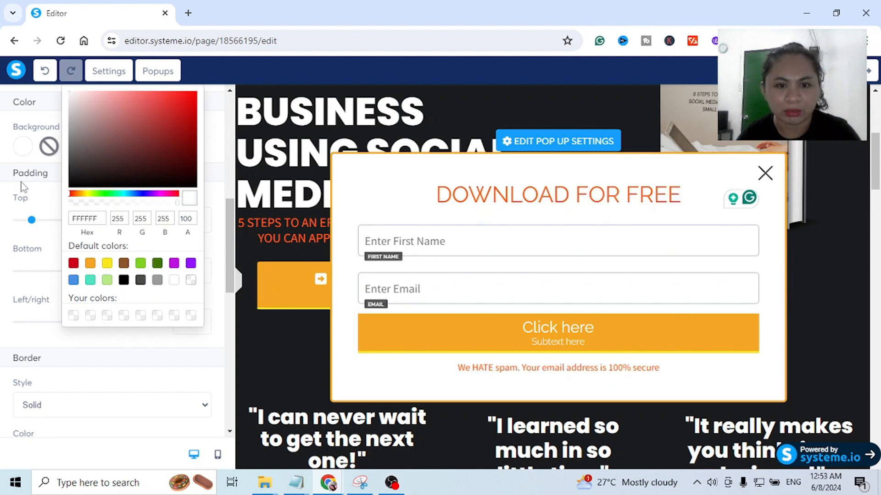
{"action": "left_click", "coordinate": [21, 150]}
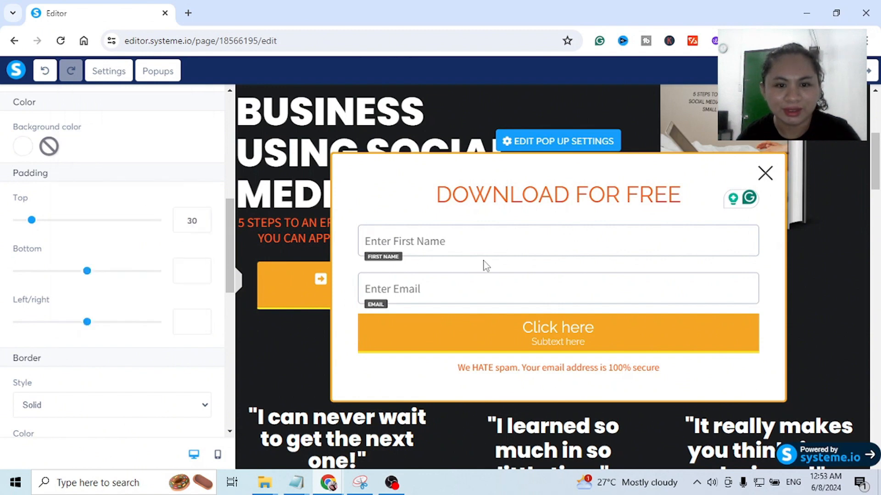
{"action": "left_click", "coordinate": [483, 235]}
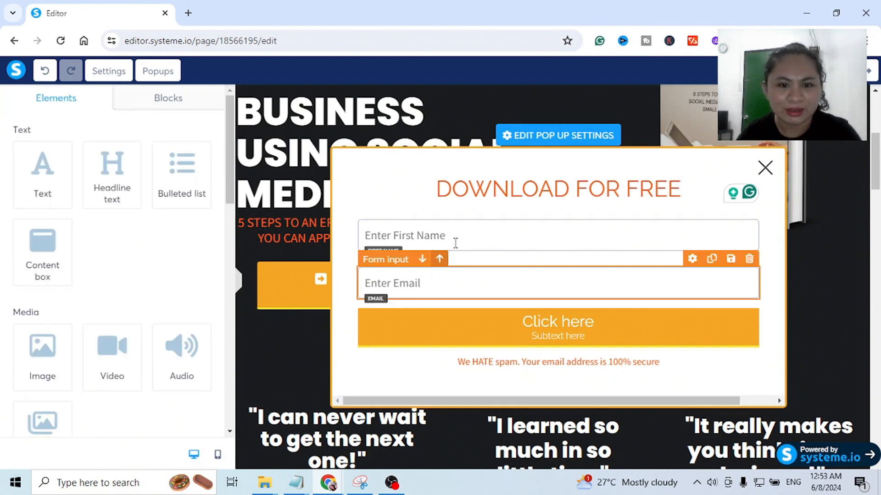
{"action": "left_click", "coordinate": [471, 221]}
{"action": "scroll", "coordinate": [112, 257], "scroll_direction": "down", "scroll_amount": 1}
{"action": "left_click", "coordinate": [639, 120]}
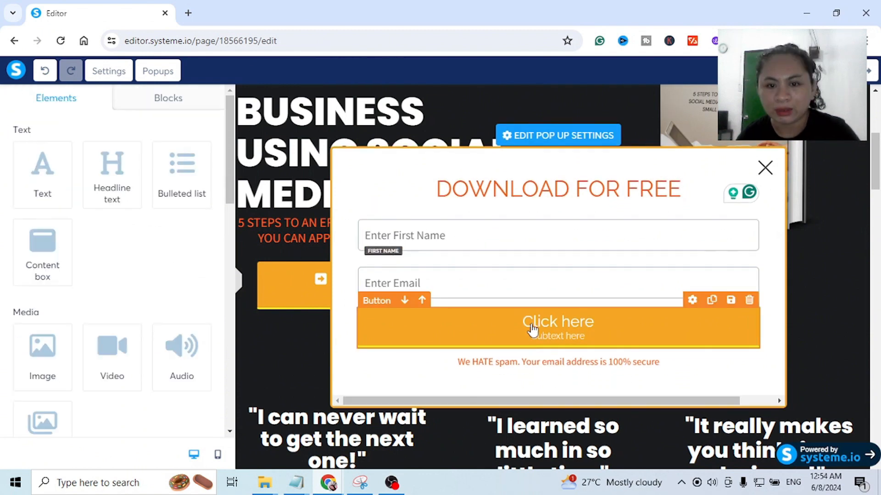
- Change the popup button's text to "SEND ME THE EBOOK"
{"action": "left_click", "coordinate": [532, 330]}
{"action": "scroll", "coordinate": [128, 256], "scroll_direction": "down", "scroll_amount": 5}
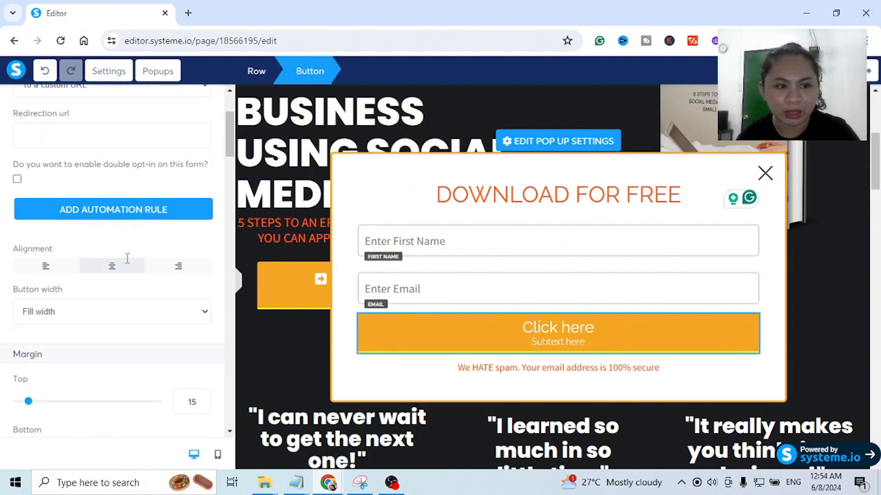
{"action": "scroll", "coordinate": [128, 258], "scroll_direction": "down", "scroll_amount": 5}
{"action": "left_click_drag", "start_coordinate": [126, 257], "coordinate": [3, 259]}
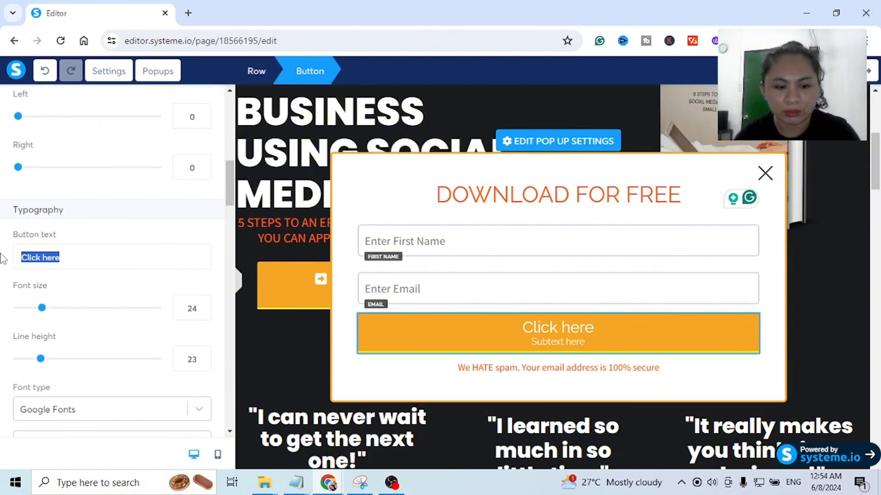
{"action": "type", "text": "DO"}
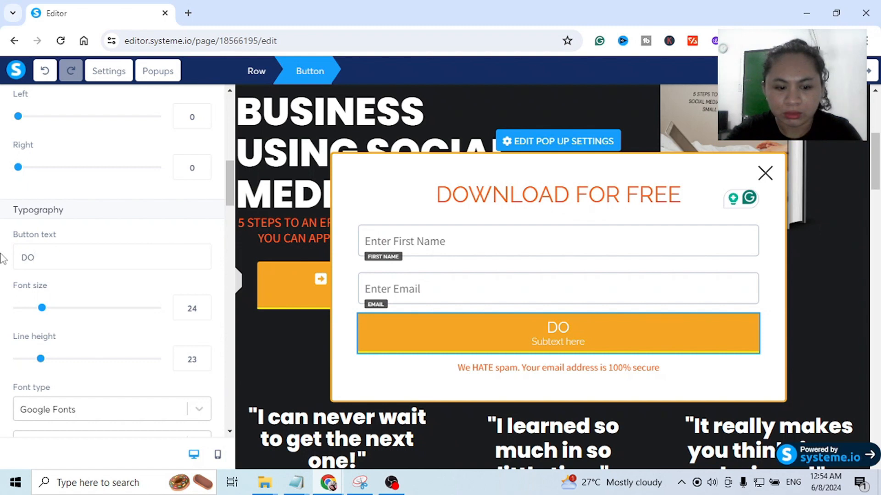
{"action": "key", "text": "BackSpace"}
{"action": "key", "text": "BackSpace"}
{"action": "type", "text": "SEND"}
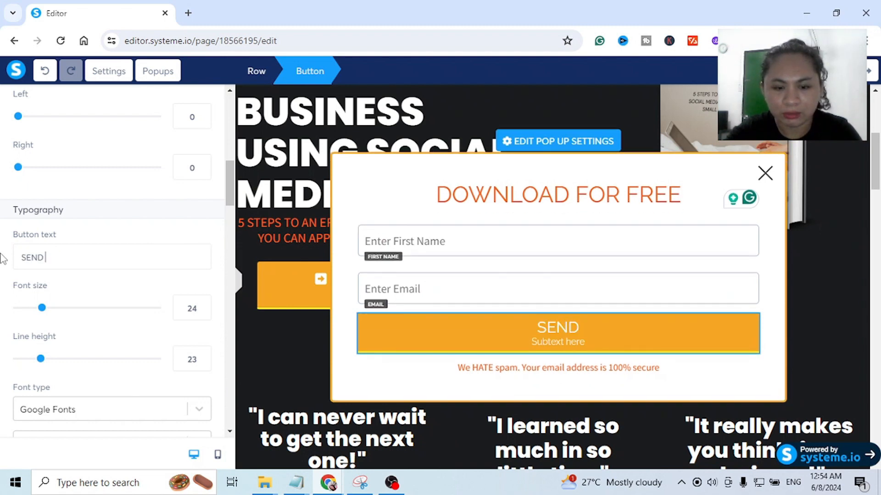
{"action": "type", "text": " ME THE"}
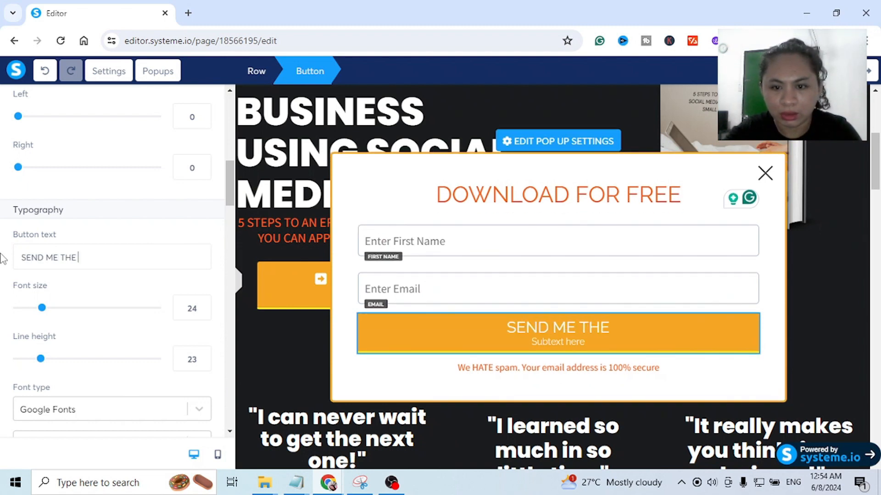
{"action": "type", "text": " EB"}
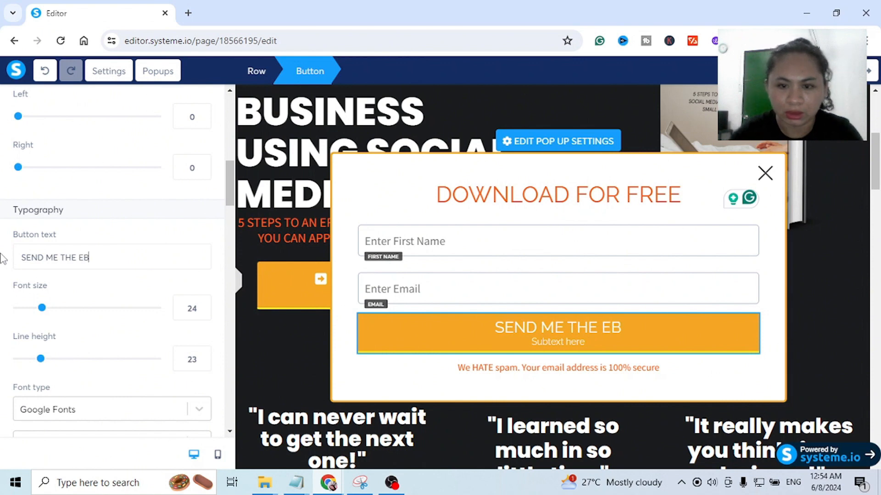
{"action": "type", "text": "OOK"}
- Change the popup button's subtext to "CLICK HERE TO PROCEED"
{"action": "scroll", "coordinate": [82, 346], "scroll_direction": "down", "scroll_amount": 5}
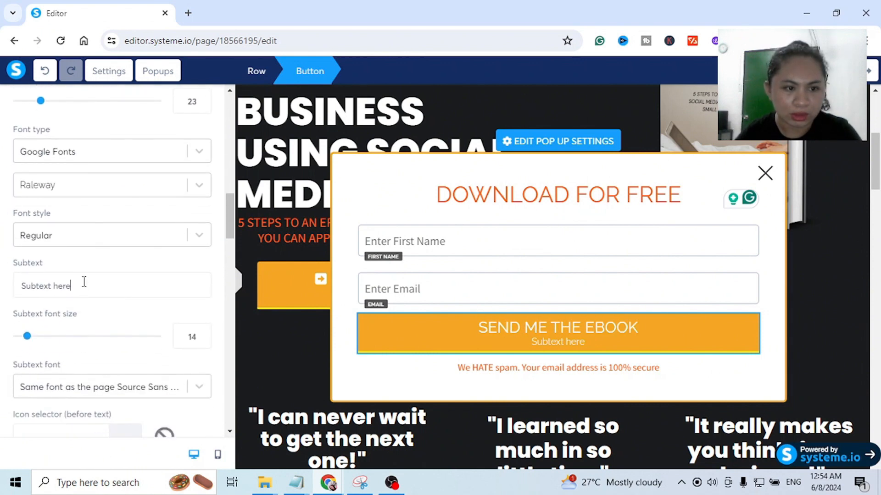
{"action": "left_click_drag", "start_coordinate": [137, 283], "coordinate": [2, 281]}
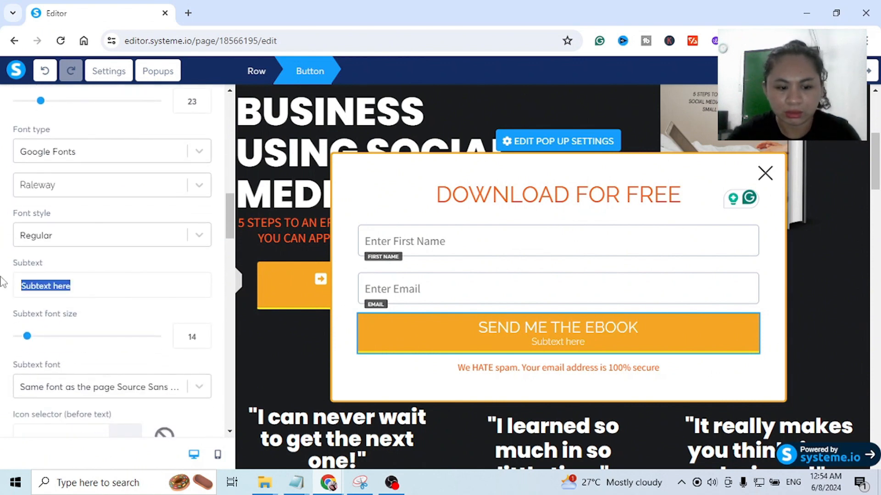
{"action": "type", "text": "CLICK"}
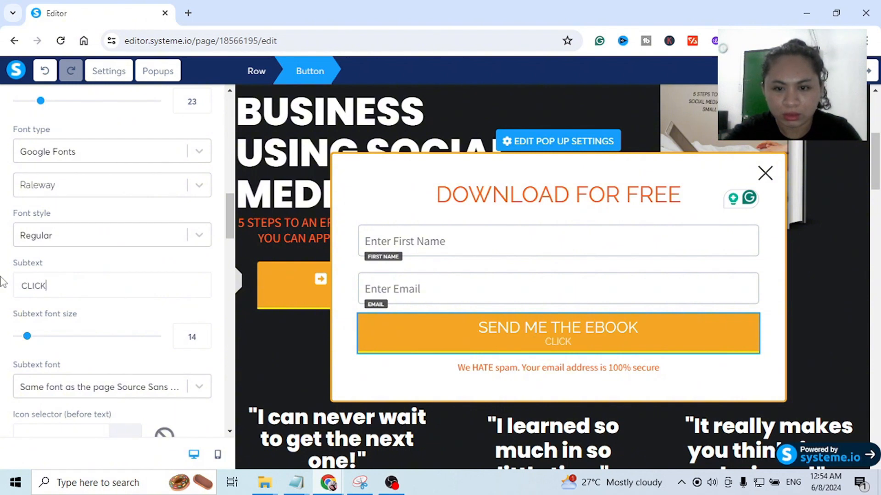
{"action": "type", "text": " HERE "}
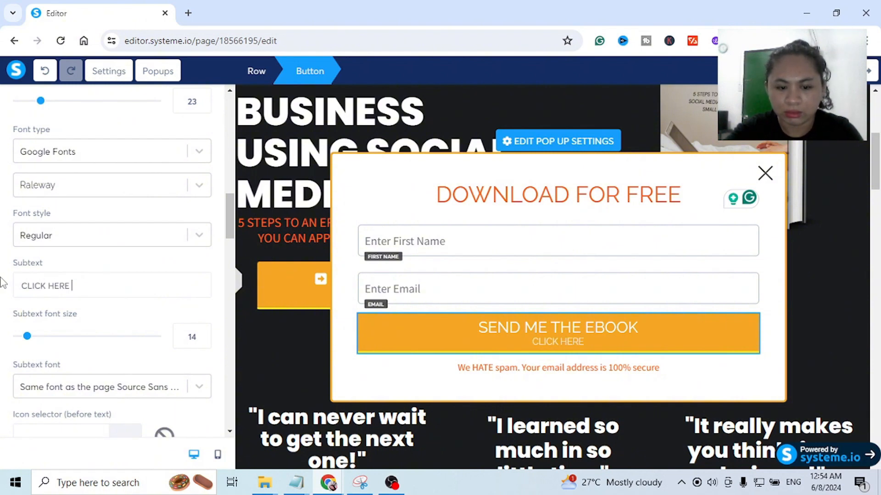
{"action": "type", "text": "TO PRO"}
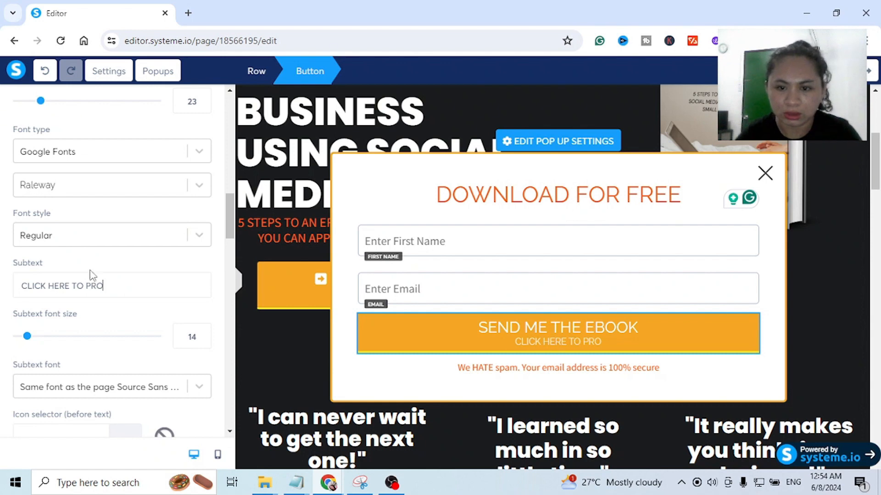
{"action": "type", "text": "CEED"}
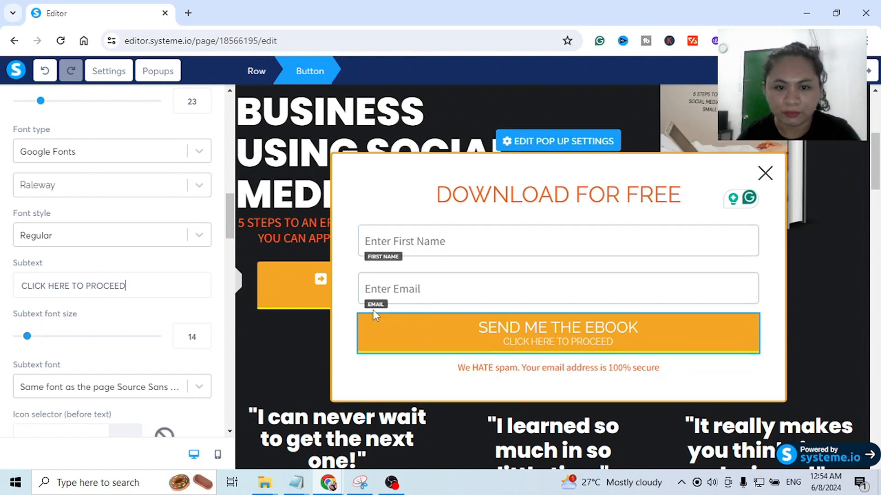
- Set the popup button to submit the form and redirect users to the next step after contact registration
{"action": "scroll", "coordinate": [101, 303], "scroll_direction": "up", "scroll_amount": 10}
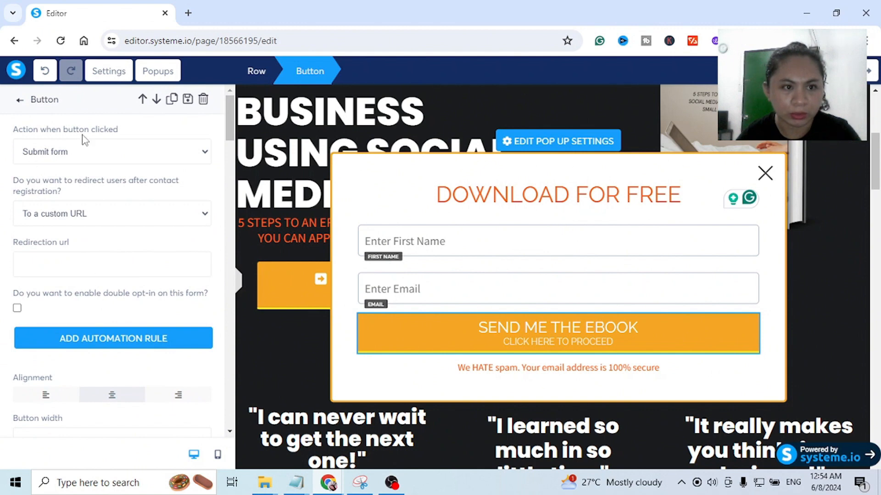
{"action": "left_click", "coordinate": [69, 150]}
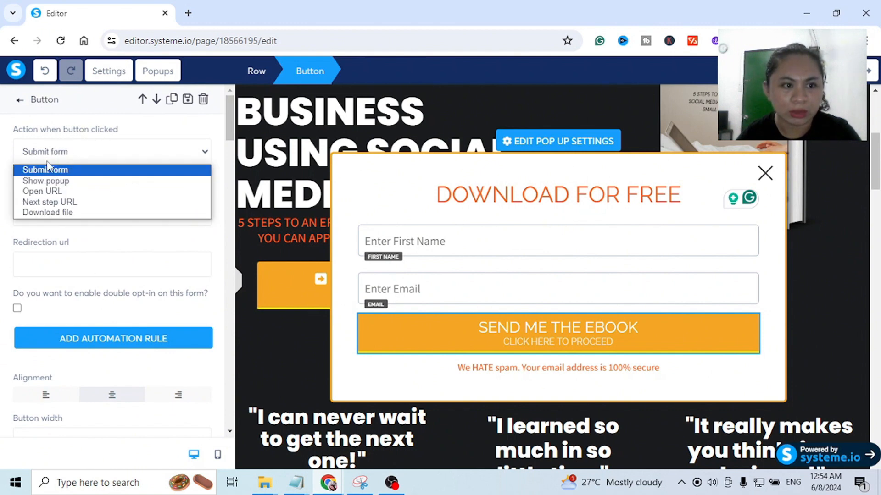
{"action": "left_click", "coordinate": [72, 157]}
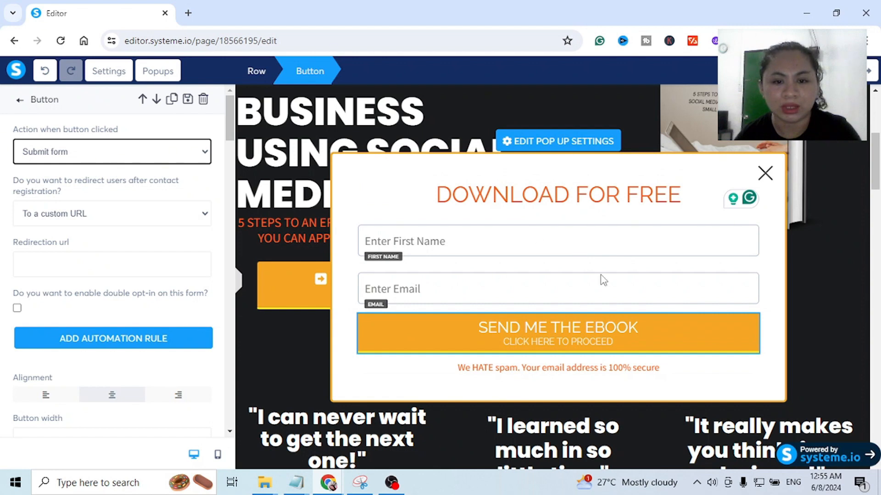
{"action": "left_click", "coordinate": [117, 214]}
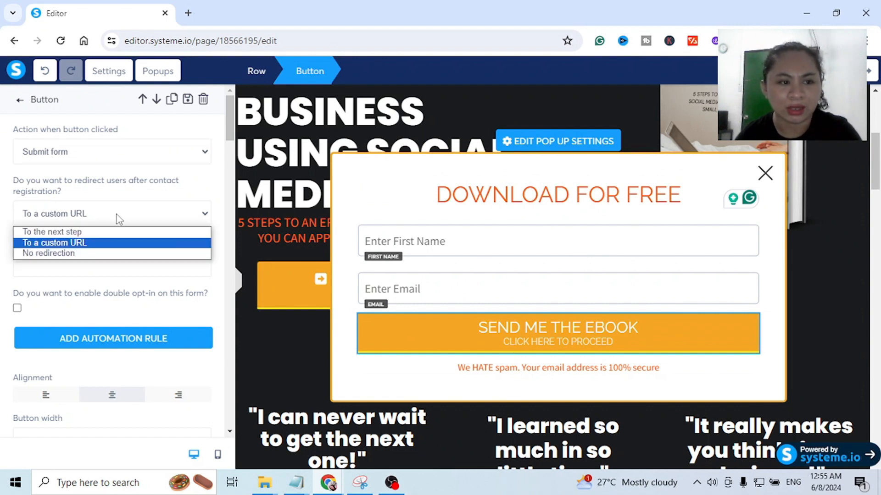
{"action": "left_click", "coordinate": [48, 236]}
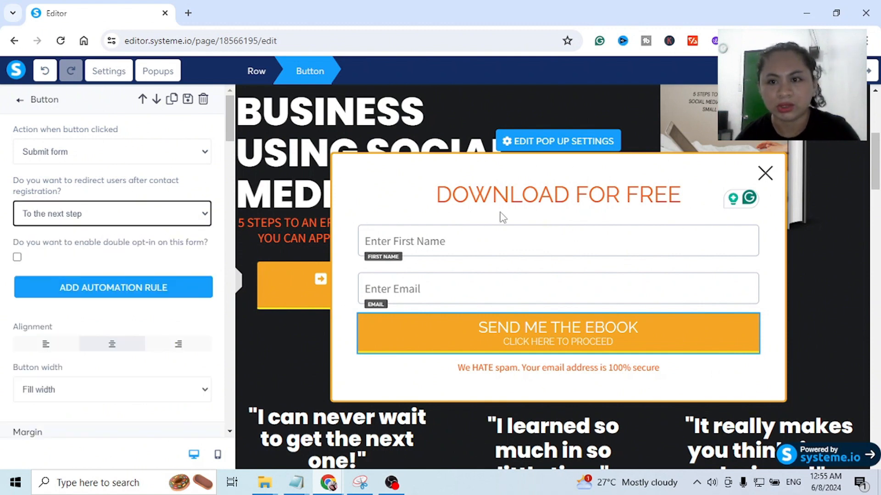
{"action": "left_click", "coordinate": [757, 71]}
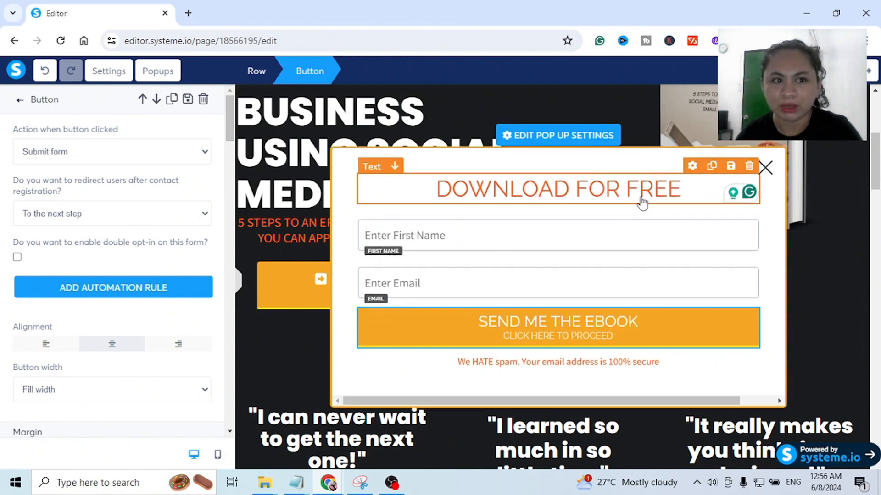
- Close the popup editor and make the hero section's "DOWNLOAD FOR FREE" button show Popup №1
{"action": "left_click", "coordinate": [810, 311]}
{"action": "left_click", "coordinate": [838, 301]}
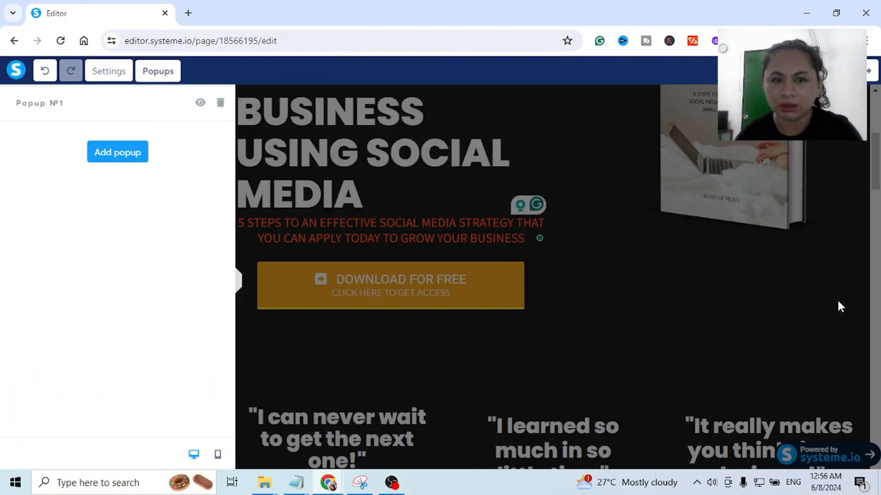
{"action": "left_click", "coordinate": [762, 335]}
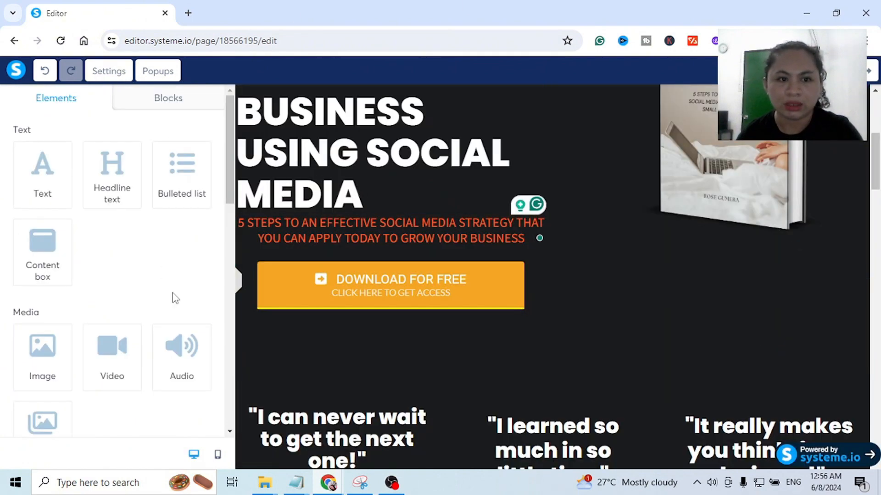
{"action": "left_click", "coordinate": [385, 279]}
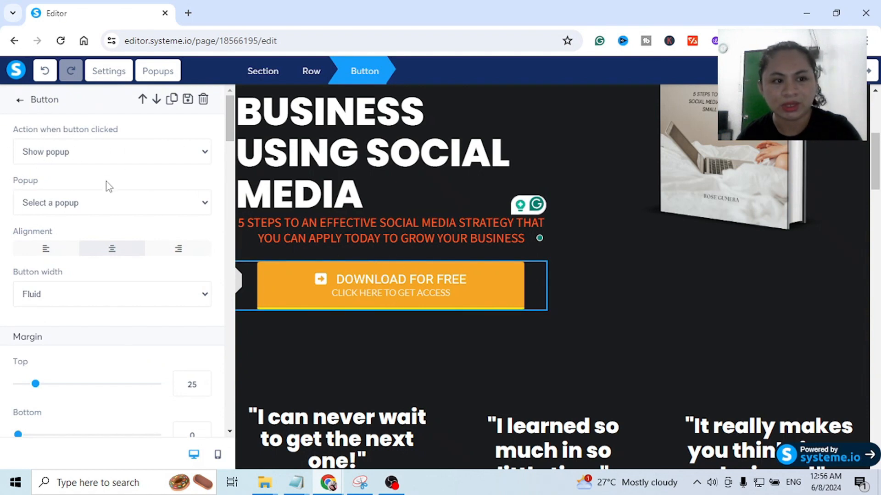
{"action": "left_click", "coordinate": [34, 207]}
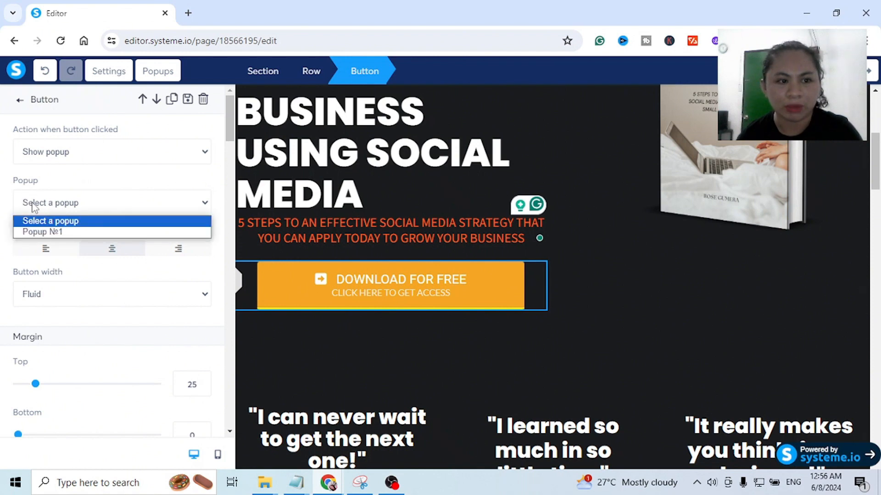
{"action": "left_click", "coordinate": [43, 233]}
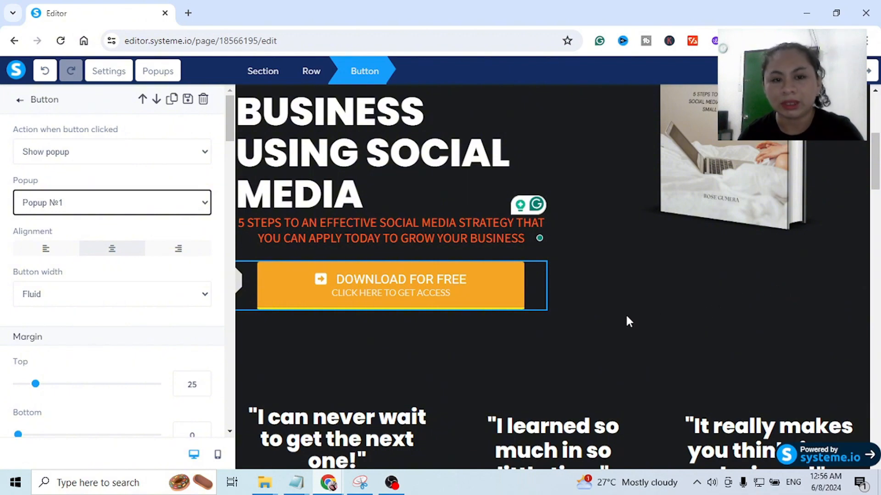
{"action": "left_click", "coordinate": [649, 306]}
- Delete the three-quote testimonial section below the hero and the "OUR PARTNERS" logo section
{"action": "scroll", "coordinate": [648, 303], "scroll_direction": "down", "scroll_amount": 5}
{"action": "scroll", "coordinate": [647, 298], "scroll_direction": "up", "scroll_amount": 3}
{"action": "scroll", "coordinate": [648, 298], "scroll_direction": "down", "scroll_amount": 3}
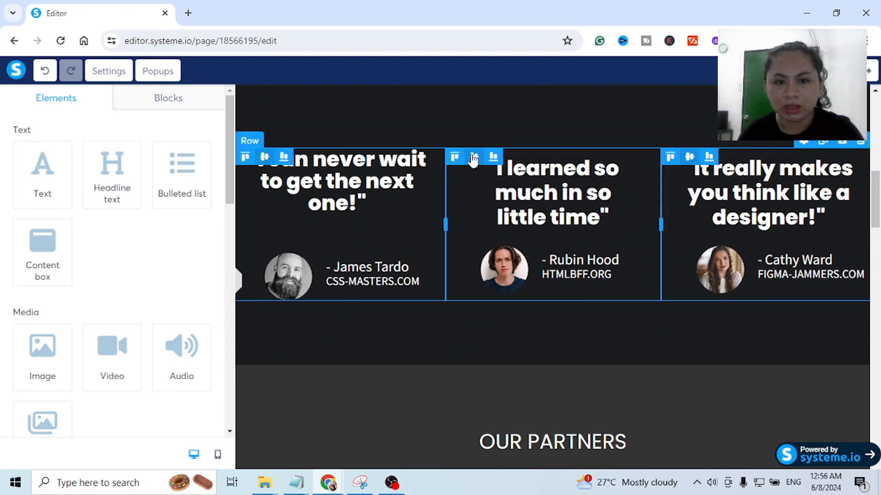
{"action": "scroll", "coordinate": [472, 158], "scroll_direction": "up", "scroll_amount": 1}
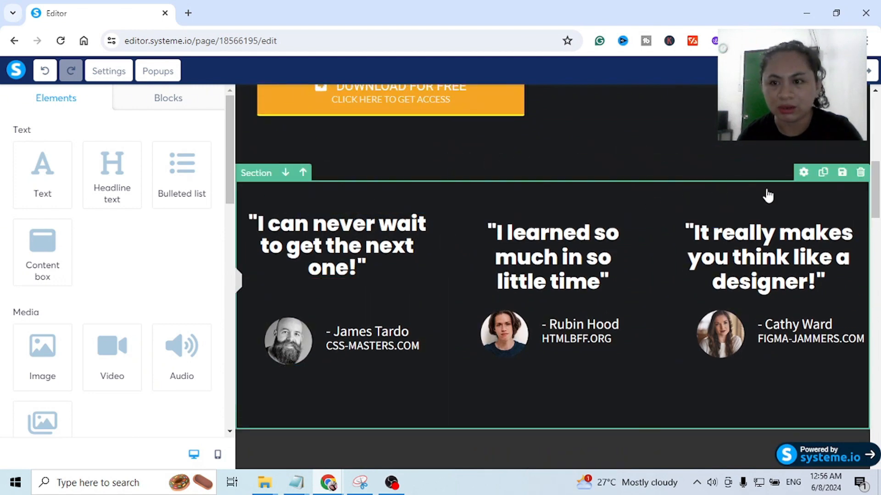
{"action": "left_click", "coordinate": [860, 173]}
{"action": "left_click", "coordinate": [504, 121]}
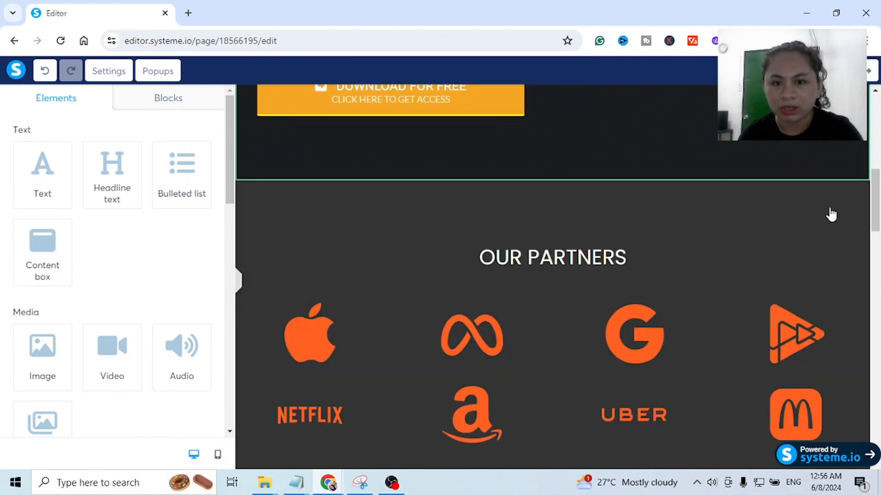
{"action": "left_click", "coordinate": [860, 173]}
{"action": "left_click", "coordinate": [500, 122]}
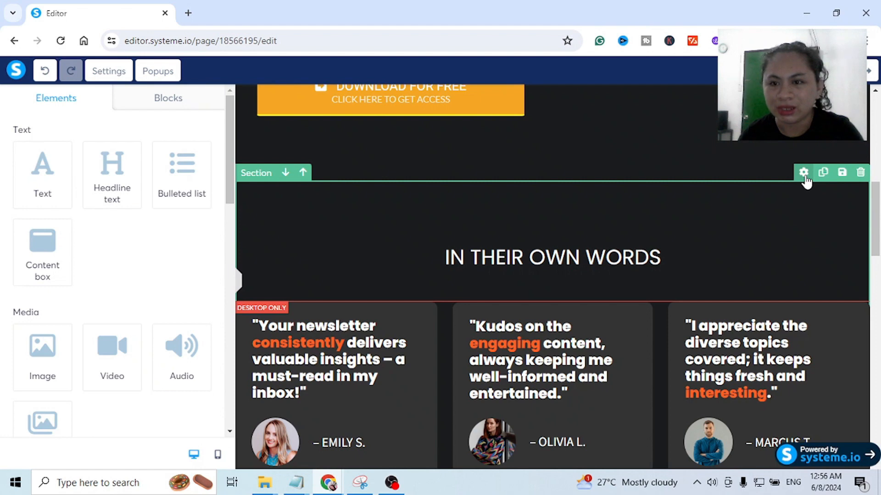
- Delete the "IN THEIR OWN WORDS" section and the "Master better UX in bite-sized lessons" form section
{"action": "left_click", "coordinate": [860, 173]}
{"action": "left_click", "coordinate": [497, 123]}
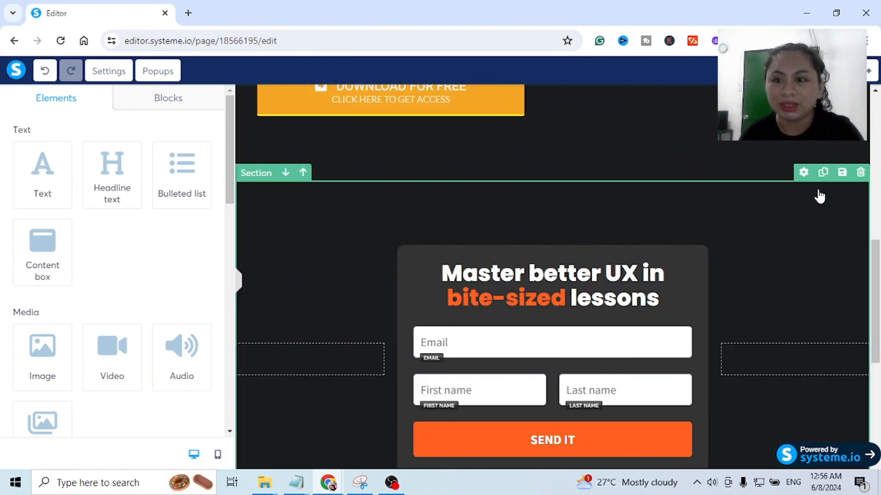
{"action": "left_click", "coordinate": [861, 174]}
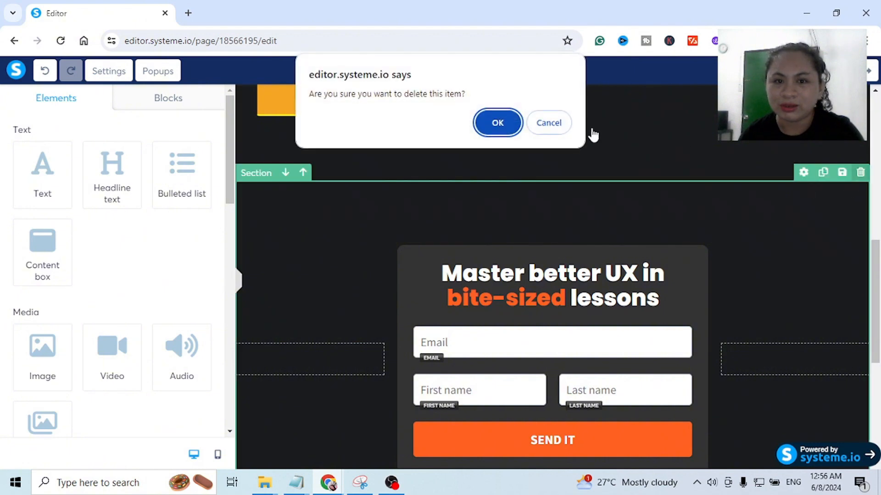
{"action": "left_click", "coordinate": [497, 122]}
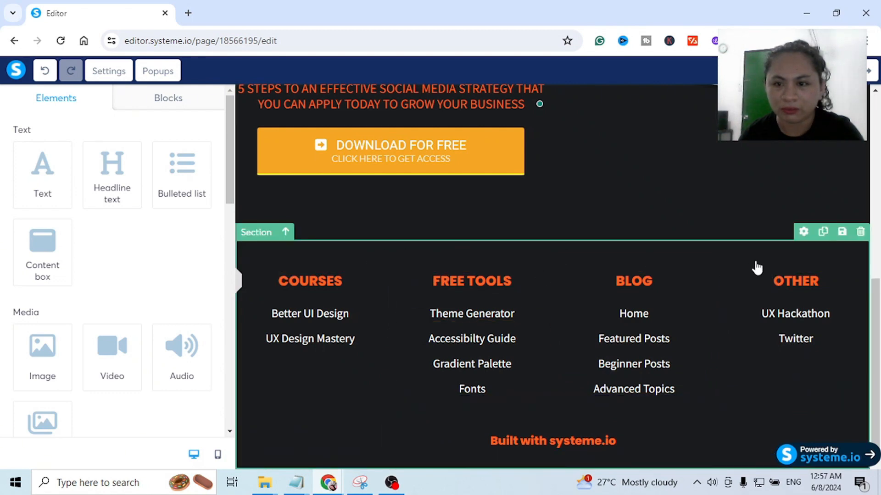
- Set the footer section's background color to gray 9B9B9B
{"action": "left_click", "coordinate": [795, 261]}
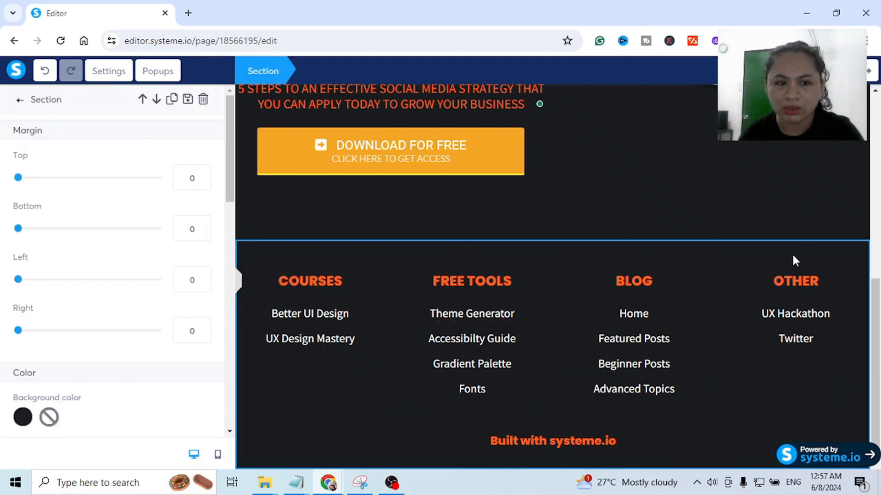
{"action": "scroll", "coordinate": [18, 421], "scroll_direction": "down", "scroll_amount": 1}
{"action": "left_click", "coordinate": [23, 353]}
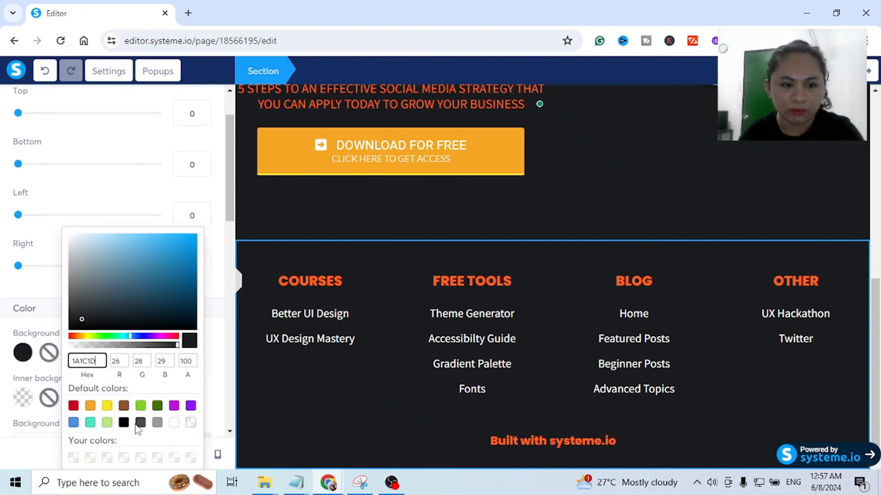
{"action": "left_click", "coordinate": [157, 423]}
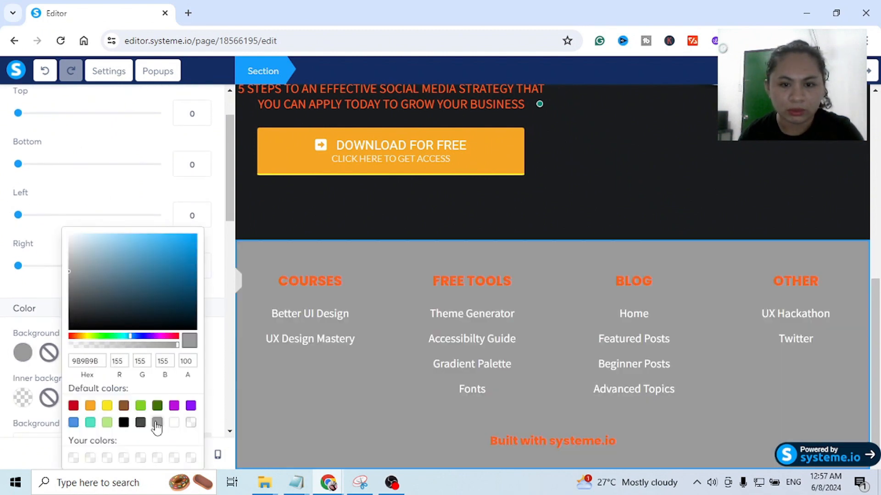
{"action": "left_click", "coordinate": [674, 221]}
- Review the page layout from the hero headline and ebook mockup down to the footer
{"action": "scroll", "coordinate": [655, 224], "scroll_direction": "up", "scroll_amount": 9}
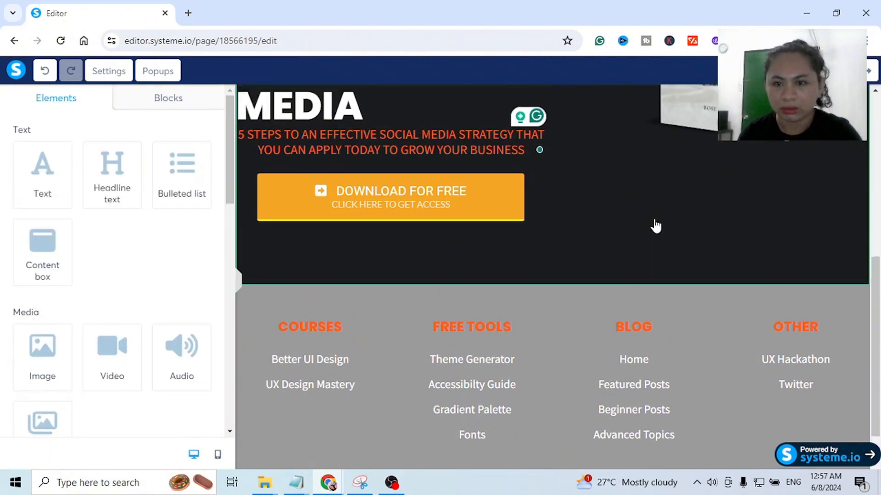
{"action": "scroll", "coordinate": [655, 224], "scroll_direction": "down", "scroll_amount": 8}
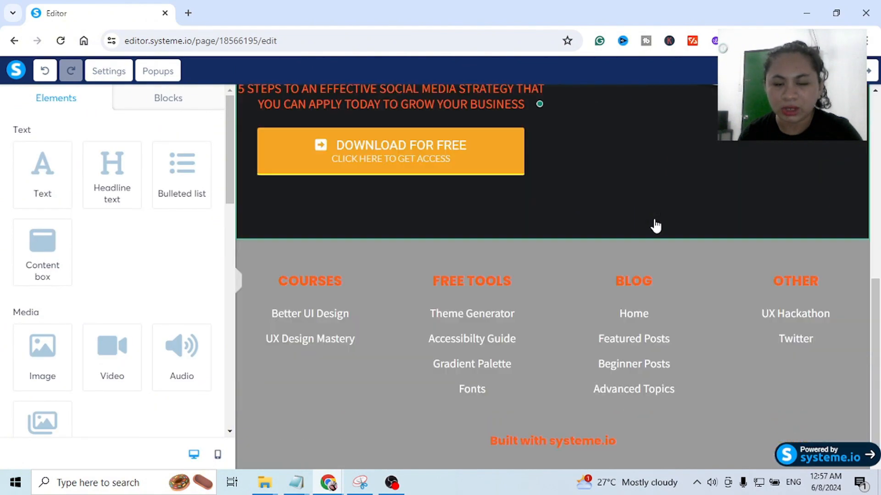
{"action": "scroll", "coordinate": [619, 235], "scroll_direction": "up", "scroll_amount": 8}
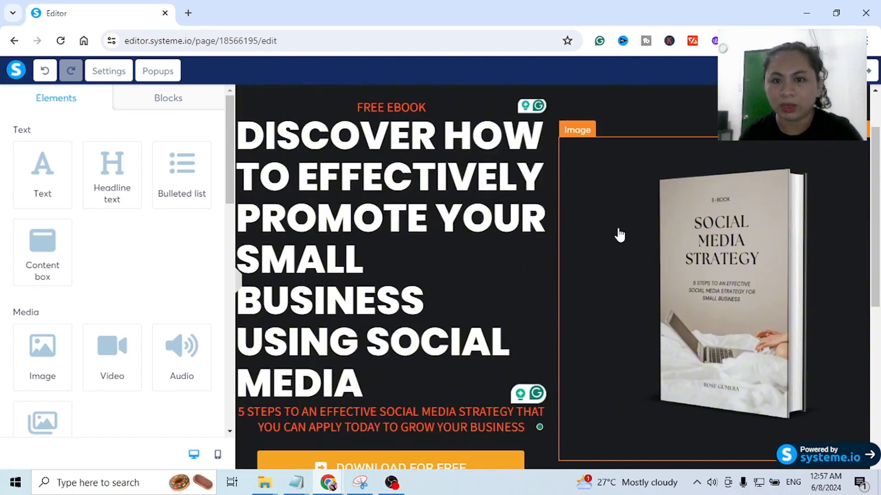
{"action": "scroll", "coordinate": [619, 235], "scroll_direction": "down", "scroll_amount": 5}
{"action": "scroll", "coordinate": [620, 235], "scroll_direction": "down", "scroll_amount": 3}
{"action": "scroll", "coordinate": [617, 236], "scroll_direction": "up", "scroll_amount": 2}
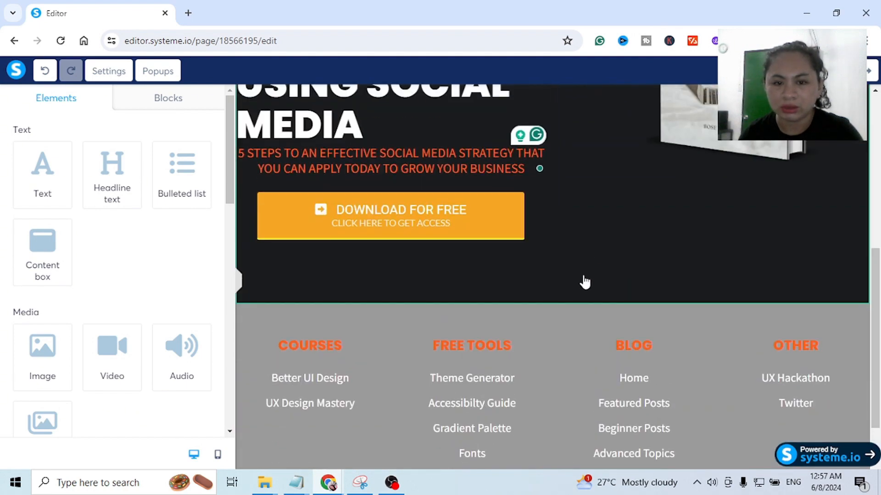
{"action": "scroll", "coordinate": [584, 279], "scroll_direction": "down", "scroll_amount": 2}
{"action": "scroll", "coordinate": [552, 229], "scroll_direction": "up", "scroll_amount": 3}
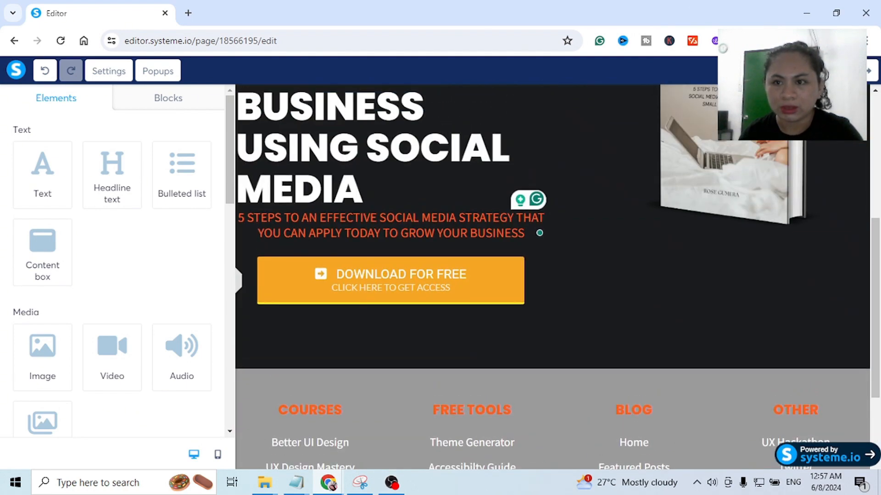
{"action": "scroll", "coordinate": [580, 197], "scroll_direction": "up", "scroll_amount": 6}
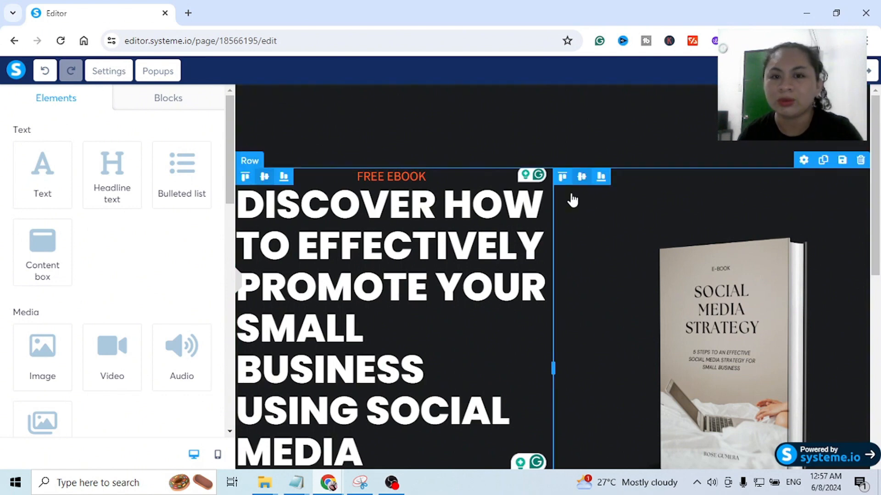
{"action": "scroll", "coordinate": [570, 200], "scroll_direction": "down", "scroll_amount": 2}
{"action": "scroll", "coordinate": [572, 203], "scroll_direction": "down", "scroll_amount": 4}
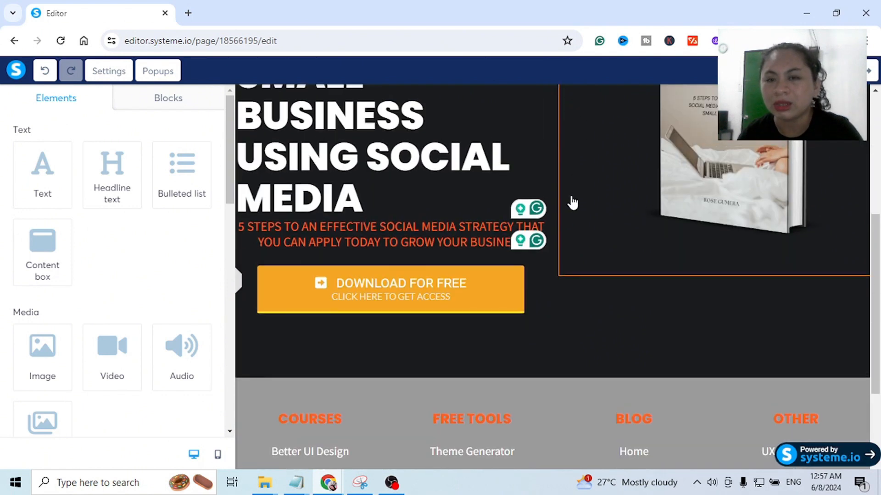
{"action": "scroll", "coordinate": [572, 203], "scroll_direction": "down", "scroll_amount": 1}
{"action": "scroll", "coordinate": [572, 202], "scroll_direction": "down", "scroll_amount": 2}
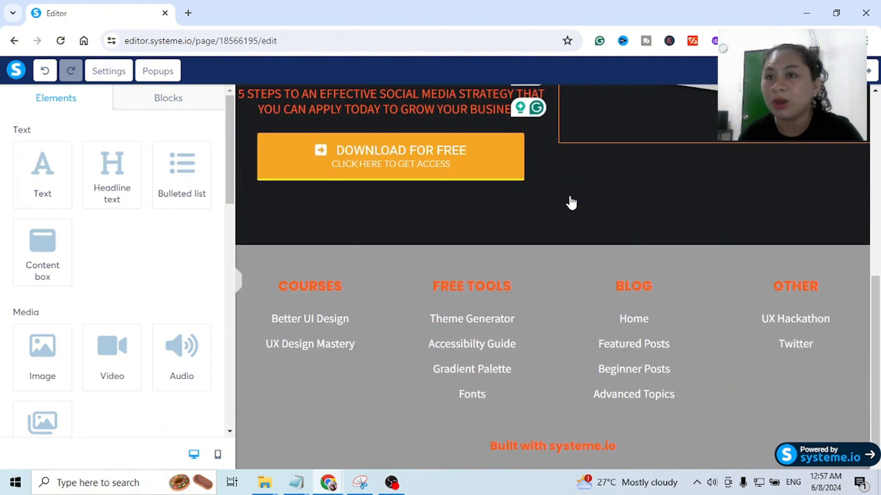
{"action": "scroll", "coordinate": [571, 202], "scroll_direction": "down", "scroll_amount": 1}
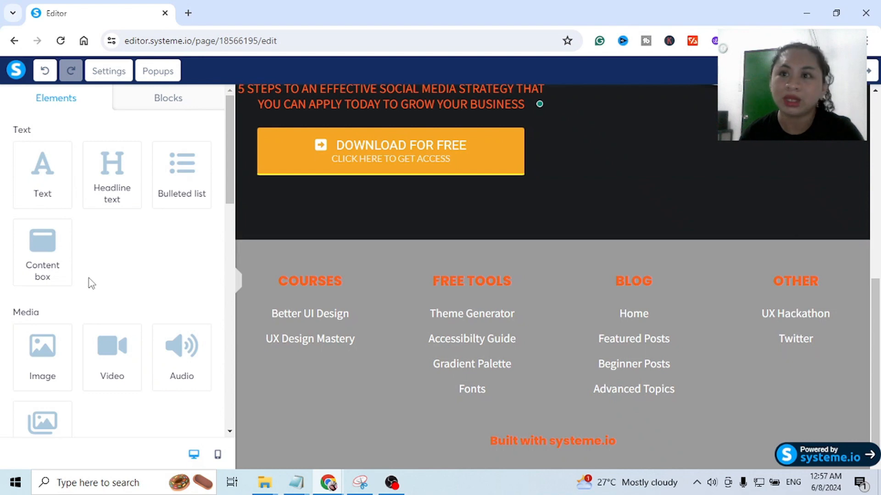
- Insert a new section between the hero section and the footer
{"action": "scroll", "coordinate": [92, 284], "scroll_direction": "down", "scroll_amount": 4}
{"action": "scroll", "coordinate": [109, 281], "scroll_direction": "down", "scroll_amount": 4}
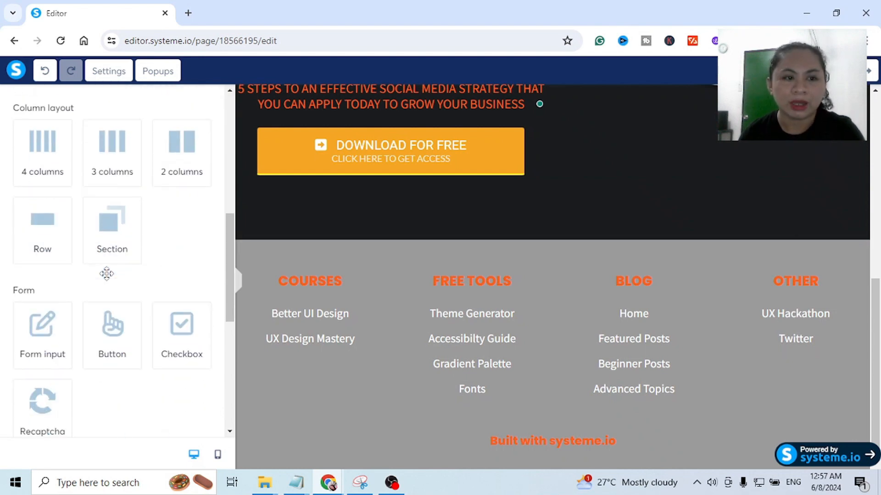
{"action": "scroll", "coordinate": [72, 285], "scroll_direction": "down", "scroll_amount": 1}
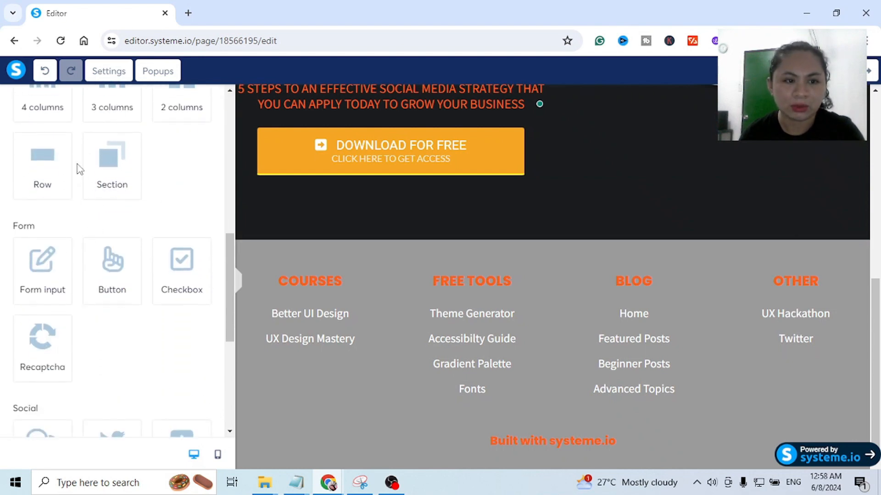
{"action": "left_click_drag", "start_coordinate": [108, 163], "coordinate": [497, 230]}
{"action": "scroll", "coordinate": [557, 275], "scroll_direction": "up", "scroll_amount": 1}
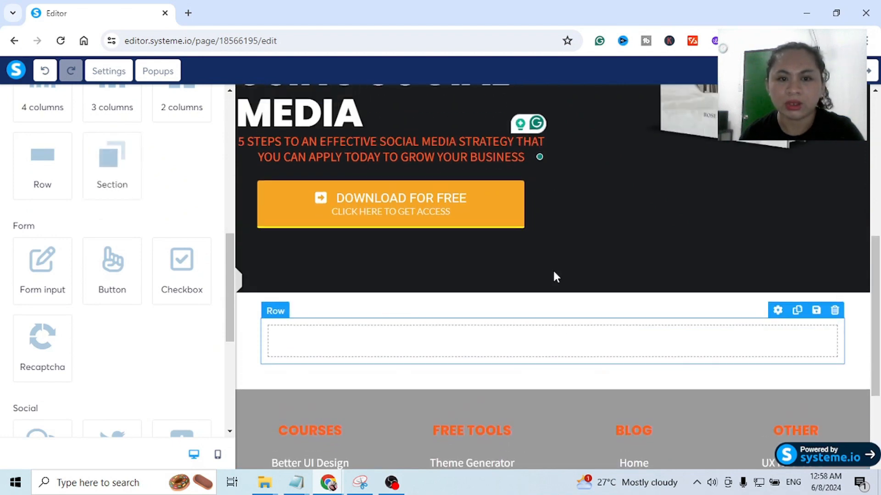
- Place a two-column layout inside the new section's empty row
{"action": "scroll", "coordinate": [651, 256], "scroll_direction": "down", "scroll_amount": 1}
{"action": "scroll", "coordinate": [118, 232], "scroll_direction": "up", "scroll_amount": 5}
{"action": "scroll", "coordinate": [118, 232], "scroll_direction": "down", "scroll_amount": 3}
{"action": "left_click_drag", "start_coordinate": [179, 213], "coordinate": [457, 284]}
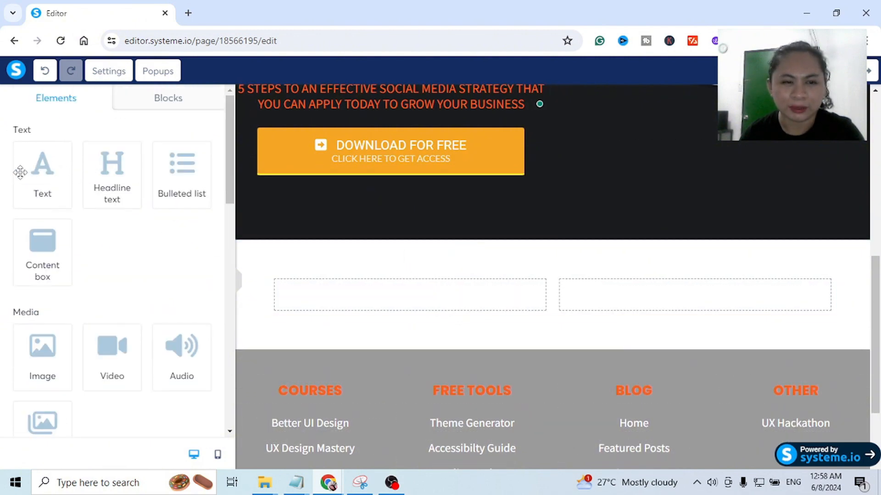
- Add an image element to the first column and fill it with the uploaded PNG portrait of the woman
{"action": "scroll", "coordinate": [21, 172], "scroll_direction": "down", "scroll_amount": 3}
{"action": "left_click_drag", "start_coordinate": [42, 222], "coordinate": [420, 296]}
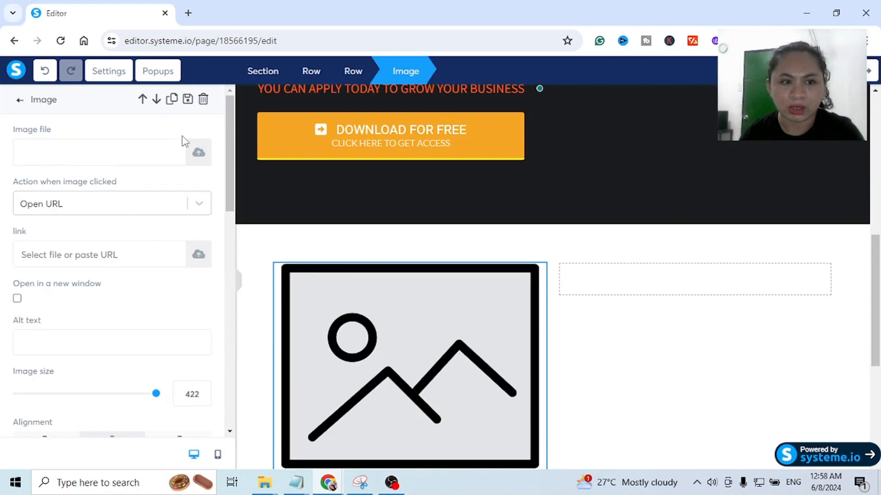
{"action": "left_click", "coordinate": [192, 160]}
{"action": "left_click", "coordinate": [536, 129]}
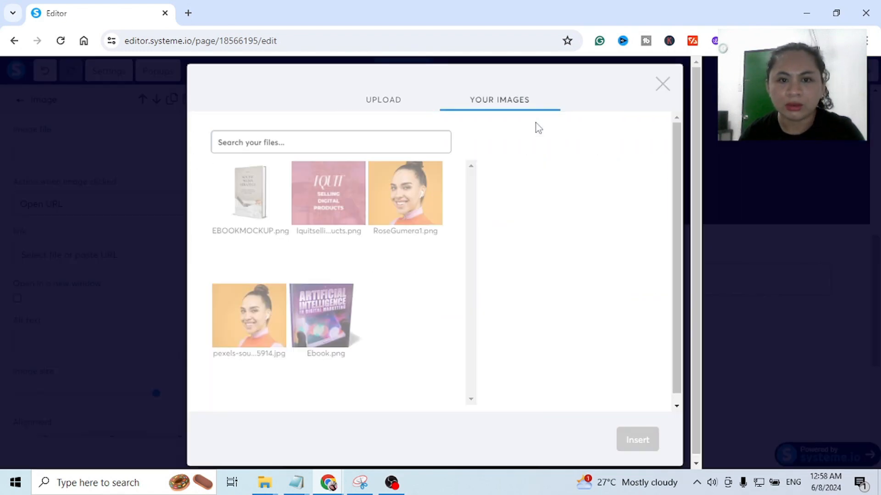
{"action": "left_click", "coordinate": [413, 197]}
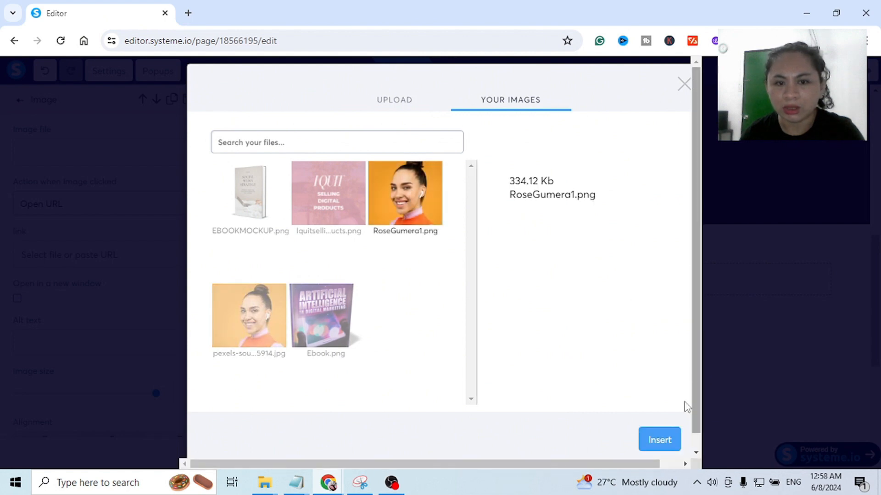
{"action": "left_click", "coordinate": [660, 440]}
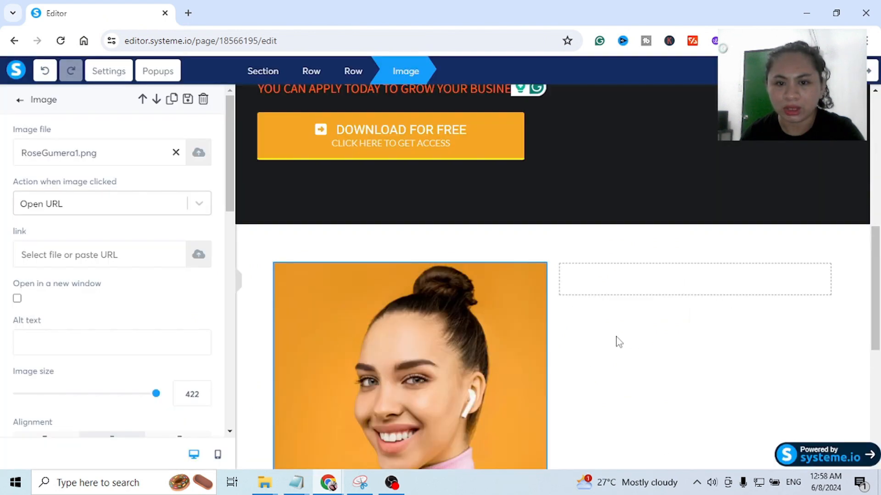
- Add a headline element to the second column beside the portrait and set its text to "ABOUT THE AUTHOR"
{"action": "left_click", "coordinate": [618, 338]}
{"action": "scroll", "coordinate": [614, 342], "scroll_direction": "down", "scroll_amount": 3}
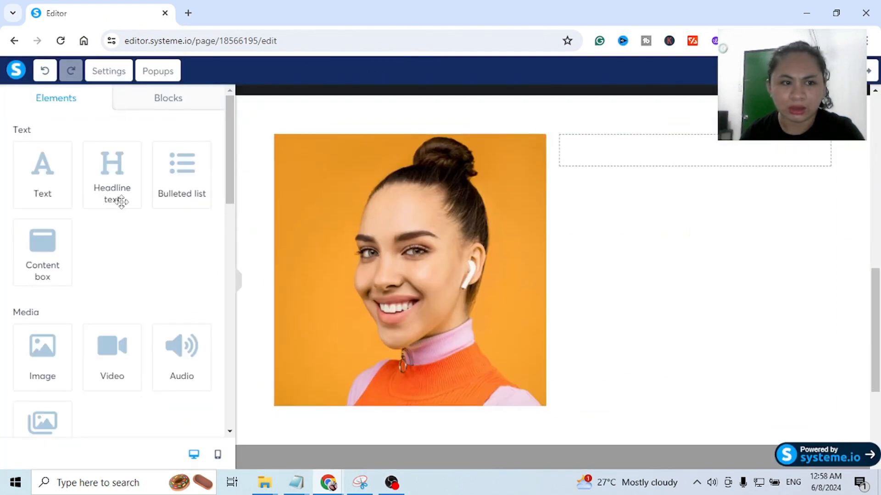
{"action": "left_click_drag", "start_coordinate": [106, 165], "coordinate": [651, 145]}
{"action": "triple_click", "coordinate": [686, 166]}
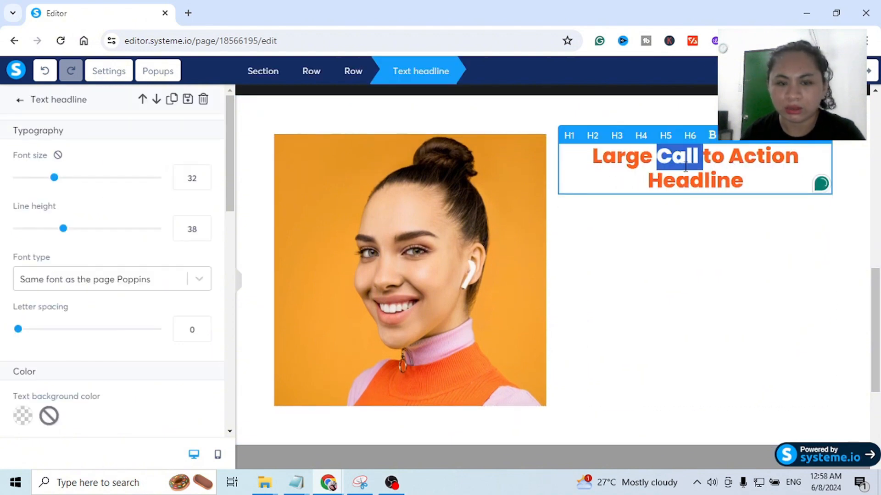
{"action": "type", "text": "AB"}
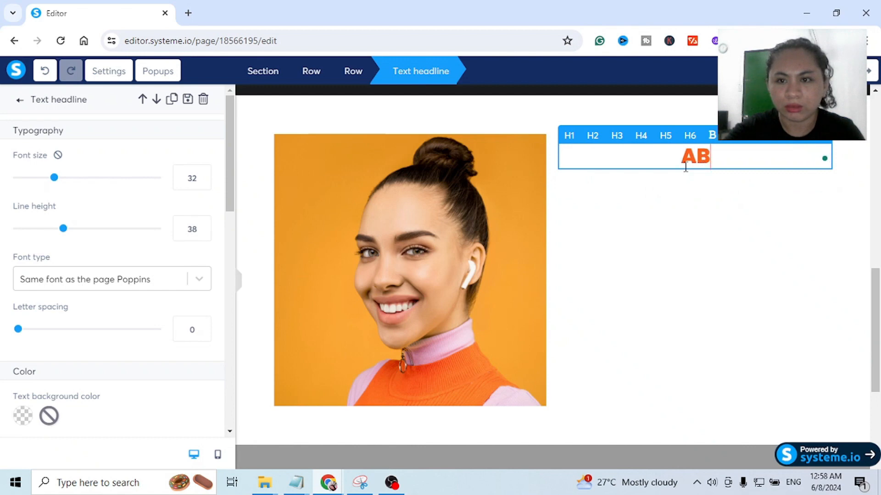
{"action": "type", "text": "OUT THE "}
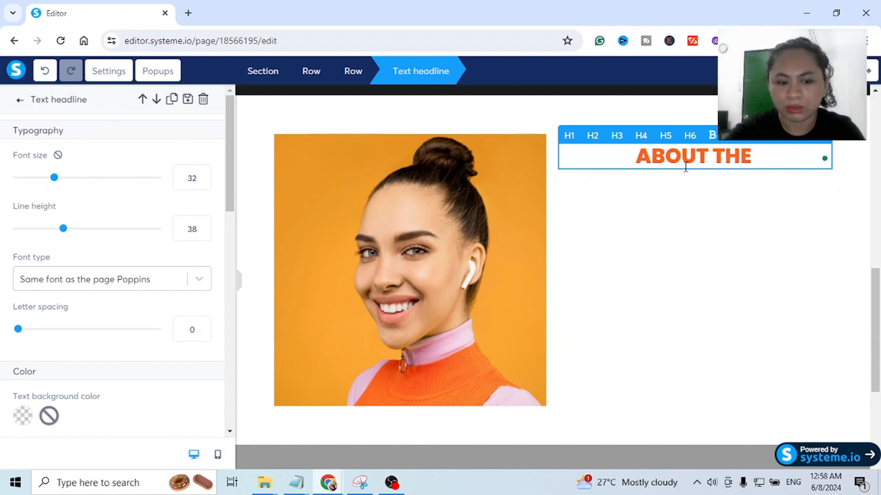
{"action": "type", "text": "A"}
{"action": "type", "text": "UTHOR"}
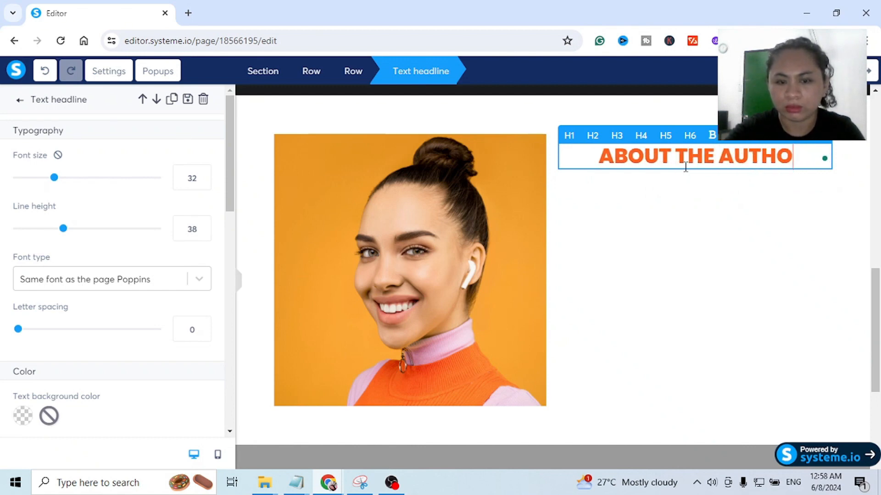
{"action": "left_click", "coordinate": [670, 298]}
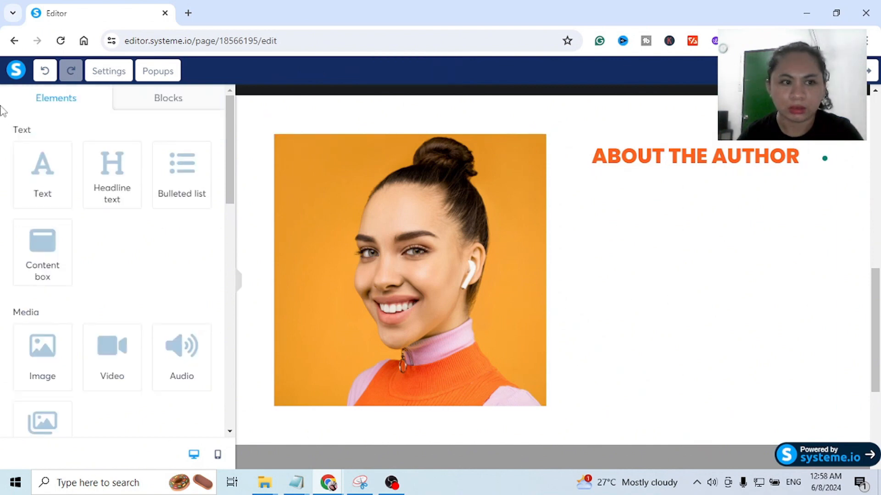
- Add a text element below the author headline, replacing its placeholder with the author's first name followed by "is a digital marketter....."
{"action": "left_click_drag", "start_coordinate": [26, 159], "coordinate": [705, 176]}
{"action": "double_click", "coordinate": [661, 233]}
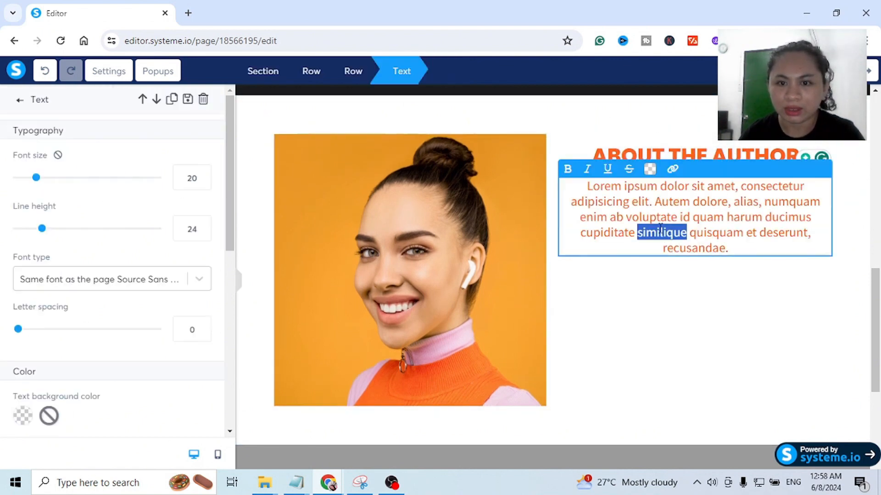
{"action": "type", "text": "Hi"}
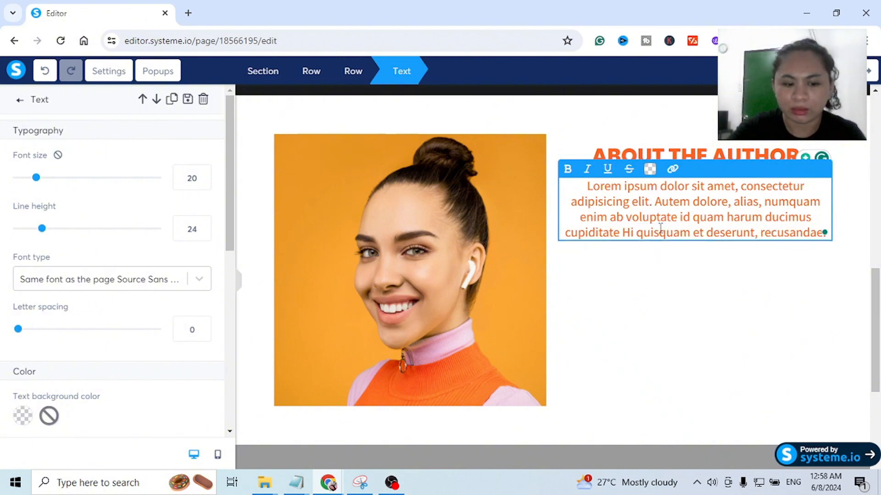
{"action": "key", "text": "ctrl+a"}
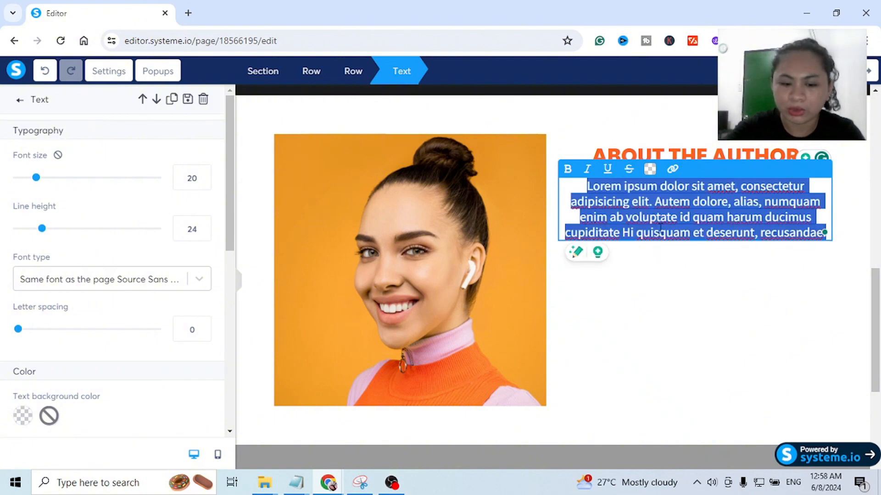
{"action": "key", "text": "BackSpace"}
{"action": "type", "text": "Rose is a digital marketter..."}
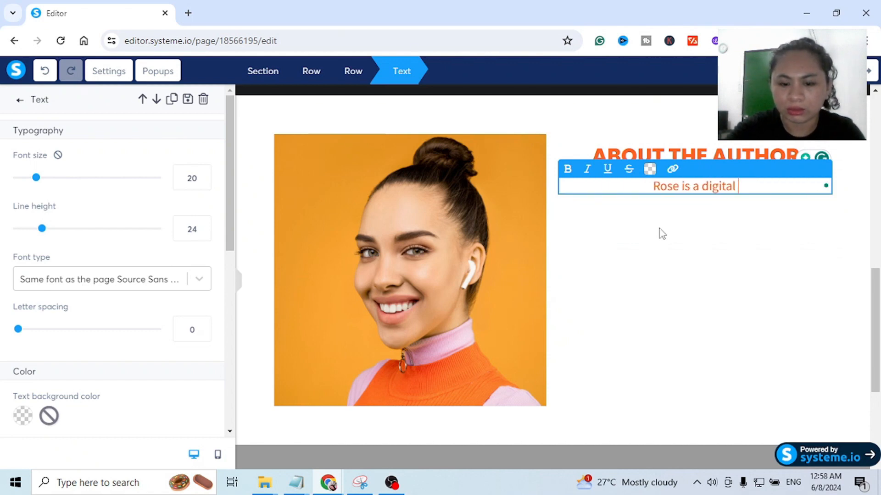
{"action": "type", "text": ".."}
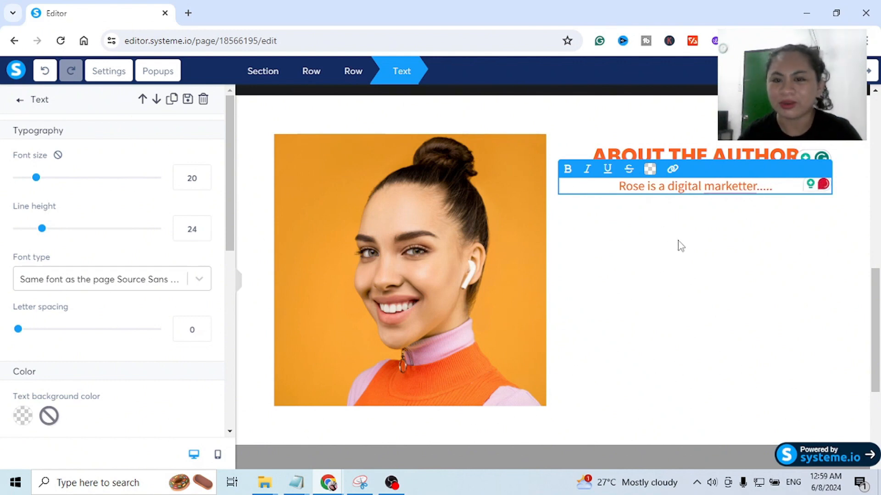
{"action": "left_click", "coordinate": [676, 244]}
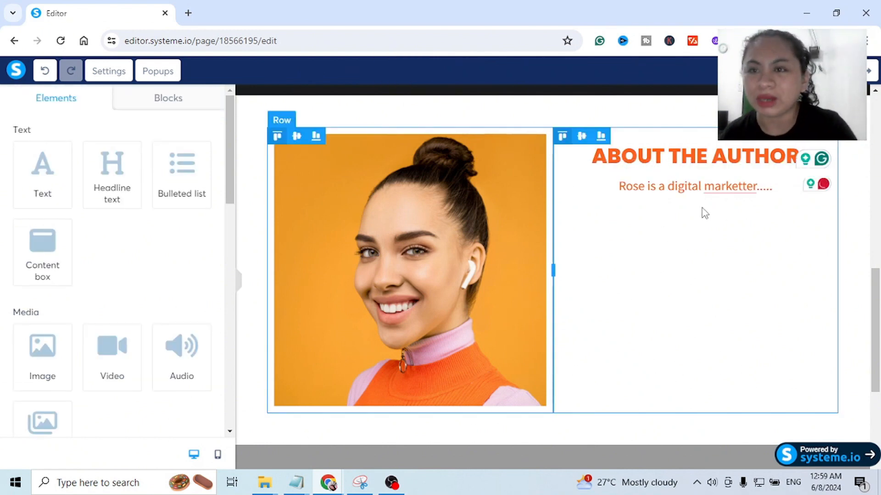
- Set the author section's background color to the default blue, 4A90E2
{"action": "scroll", "coordinate": [728, 236], "scroll_direction": "up", "scroll_amount": 3}
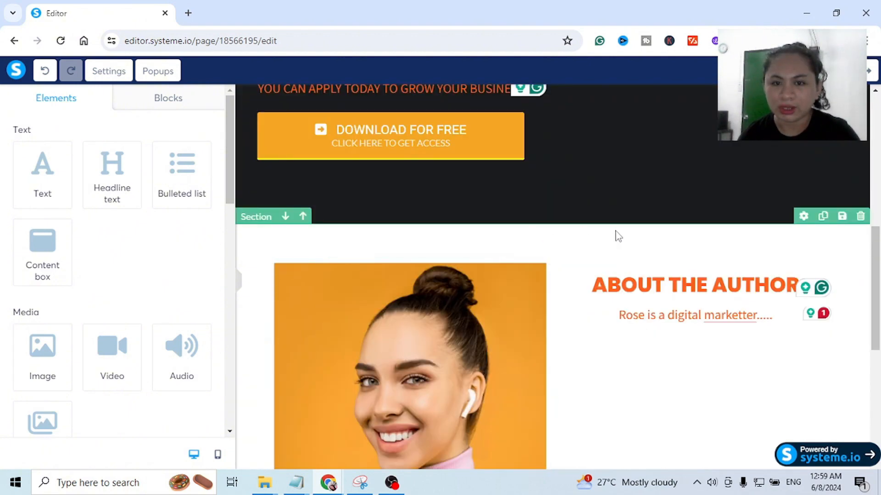
{"action": "left_click", "coordinate": [803, 216]}
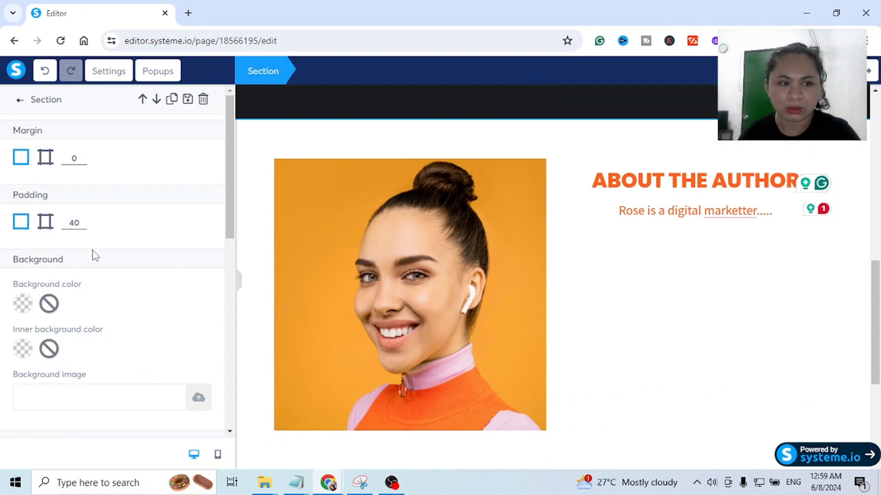
{"action": "scroll", "coordinate": [92, 253], "scroll_direction": "down", "scroll_amount": 3}
{"action": "left_click", "coordinate": [24, 177]}
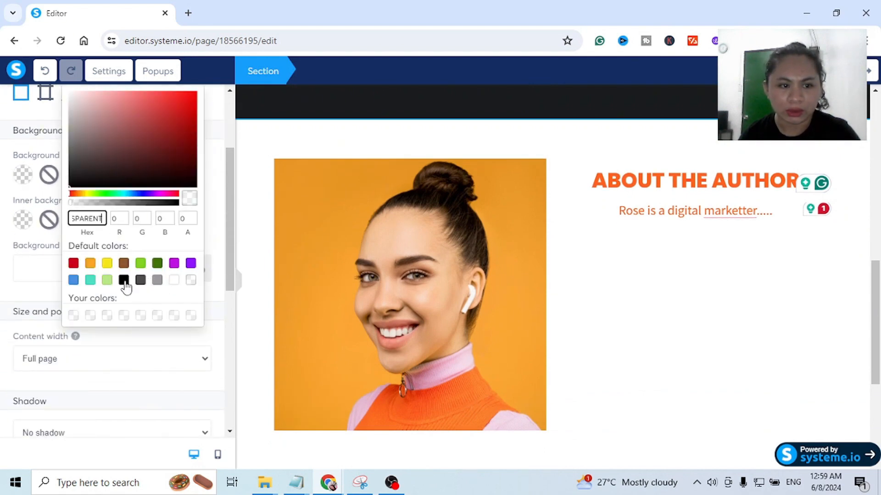
{"action": "left_click", "coordinate": [73, 280]}
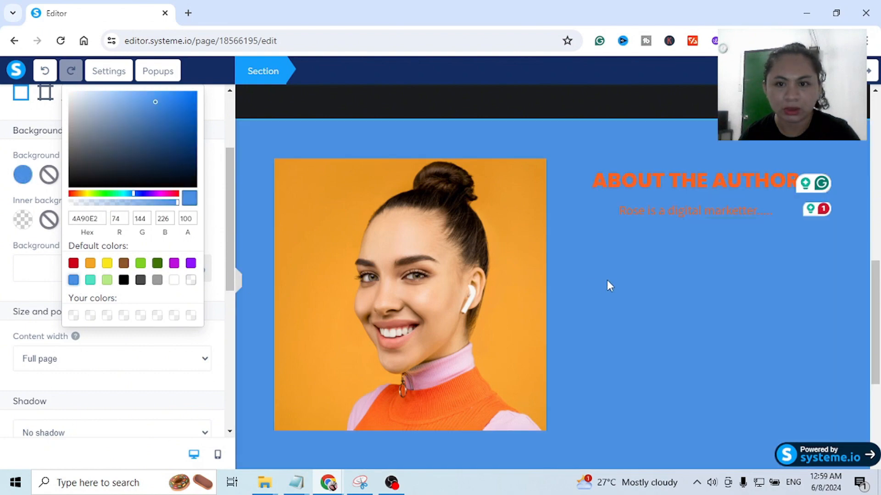
{"action": "left_click", "coordinate": [623, 285]}
- Review the squeeze page from the hero headline and ebook mockup through the author section to the footer
{"action": "scroll", "coordinate": [668, 279], "scroll_direction": "up", "scroll_amount": 2}
{"action": "scroll", "coordinate": [669, 279], "scroll_direction": "up", "scroll_amount": 1}
{"action": "scroll", "coordinate": [669, 280], "scroll_direction": "down", "scroll_amount": 3}
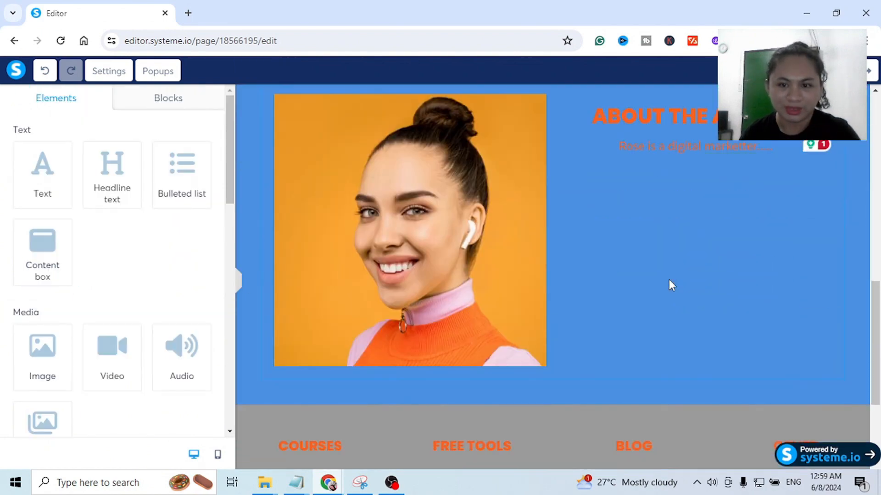
{"action": "scroll", "coordinate": [669, 279], "scroll_direction": "up", "scroll_amount": 4}
{"action": "scroll", "coordinate": [669, 279], "scroll_direction": "up", "scroll_amount": 5}
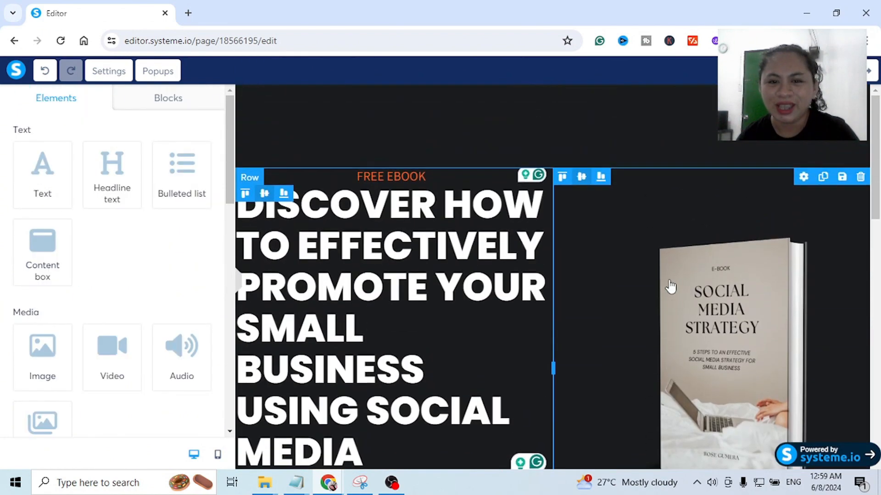
{"action": "scroll", "coordinate": [673, 282], "scroll_direction": "down", "scroll_amount": 10}
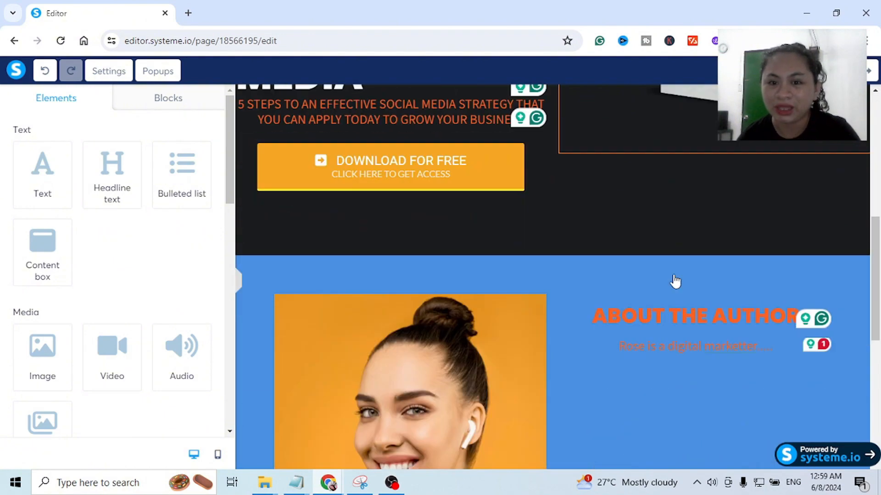
{"action": "scroll", "coordinate": [674, 278], "scroll_direction": "up", "scroll_amount": 3}
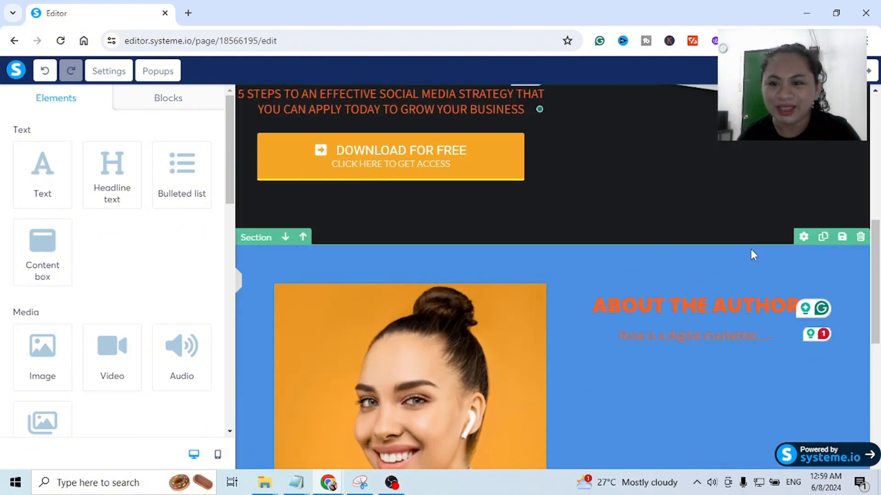
{"action": "scroll", "coordinate": [729, 258], "scroll_direction": "down", "scroll_amount": 4}
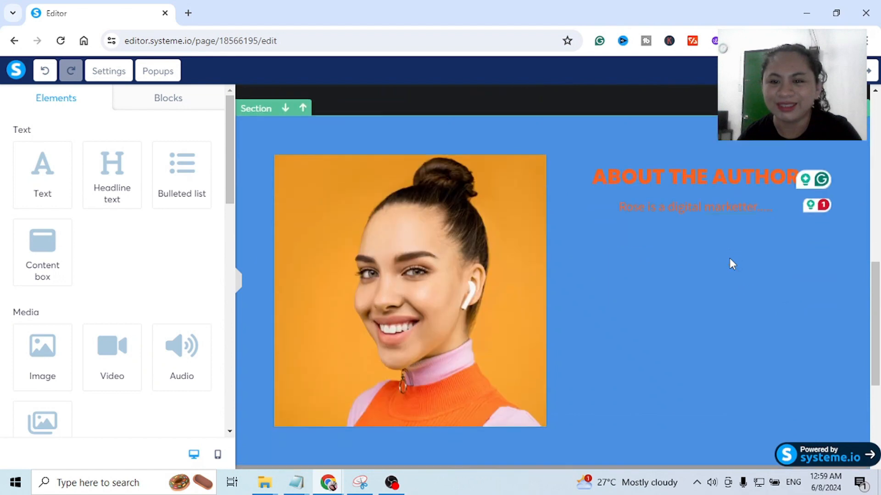
{"action": "scroll", "coordinate": [729, 257], "scroll_direction": "down", "scroll_amount": 3}
{"action": "scroll", "coordinate": [729, 257], "scroll_direction": "up", "scroll_amount": 3}
{"action": "scroll", "coordinate": [729, 258], "scroll_direction": "down", "scroll_amount": 4}
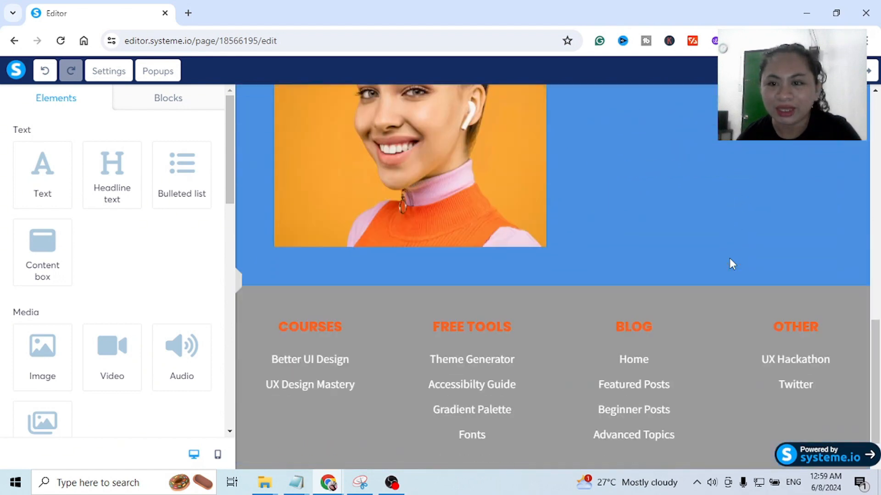
{"action": "scroll", "coordinate": [734, 259], "scroll_direction": "up", "scroll_amount": 6}
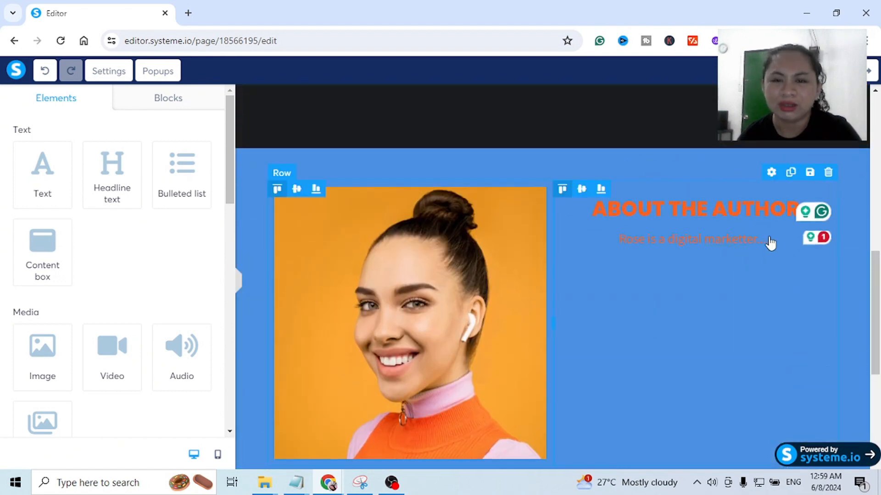
{"action": "scroll", "coordinate": [673, 222], "scroll_direction": "up", "scroll_amount": 9}
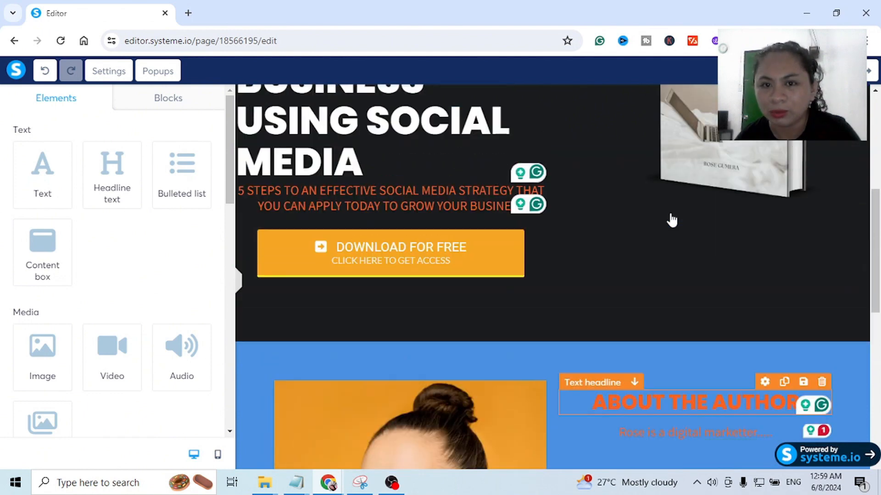
{"action": "scroll", "coordinate": [672, 219], "scroll_direction": "up", "scroll_amount": 2}
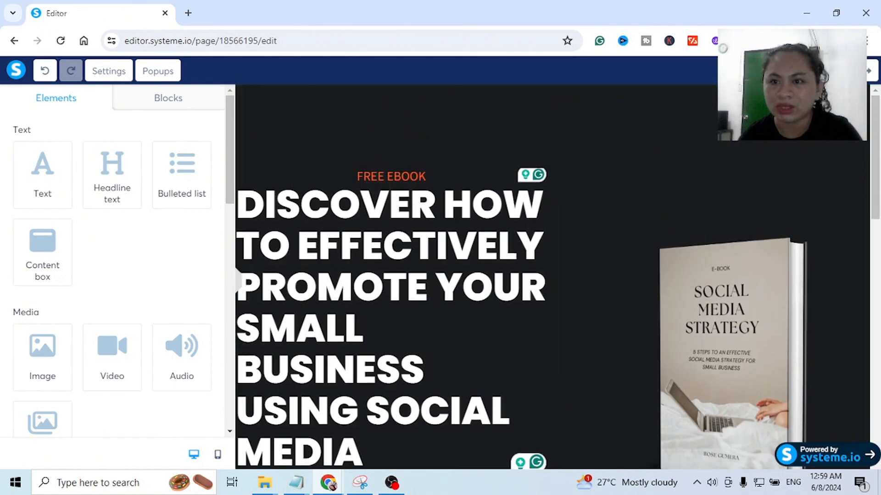
- Exit the page editor and apply the "Thank you for registering!" template to the funnel's Thank You / Download Page step
{"action": "left_click", "coordinate": [871, 73]}
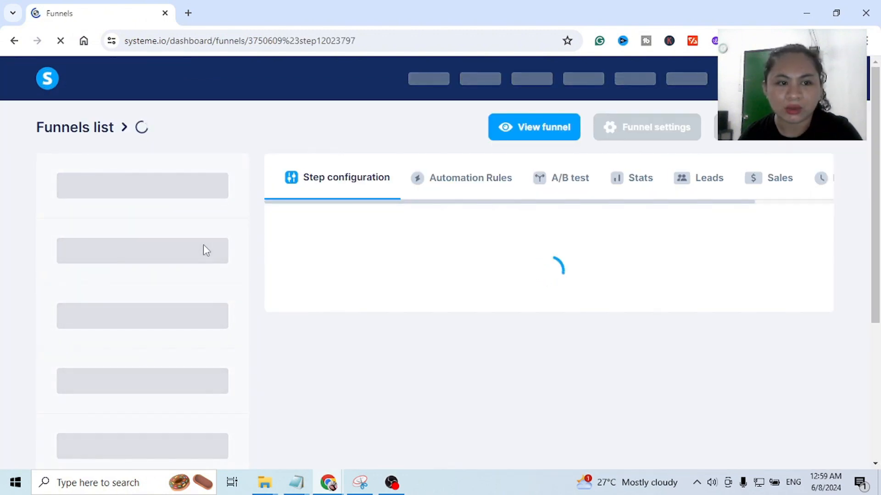
{"action": "scroll", "coordinate": [225, 184], "scroll_direction": "down", "scroll_amount": 1}
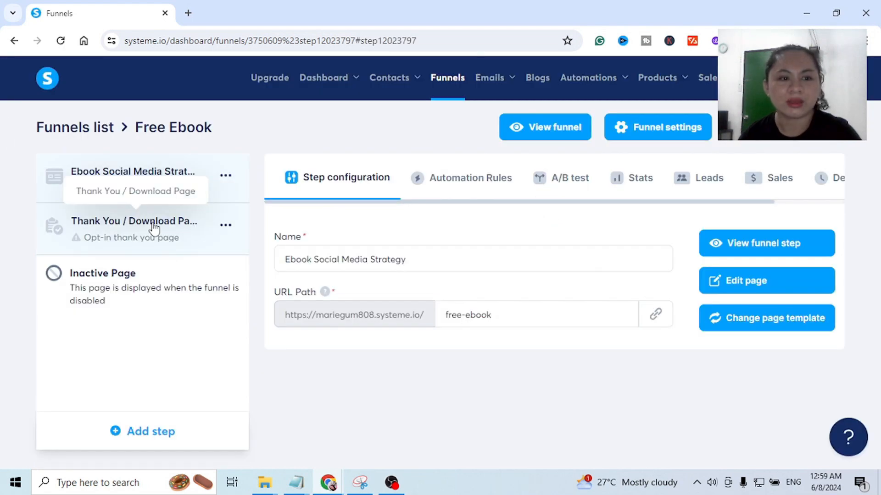
{"action": "left_click", "coordinate": [154, 225]}
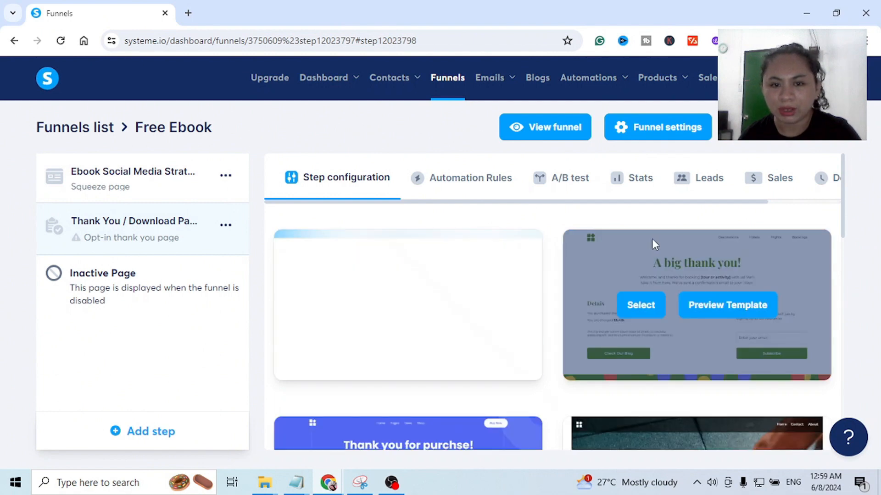
{"action": "scroll", "coordinate": [604, 292], "scroll_direction": "down", "scroll_amount": 5}
{"action": "scroll", "coordinate": [603, 292], "scroll_direction": "up", "scroll_amount": 5}
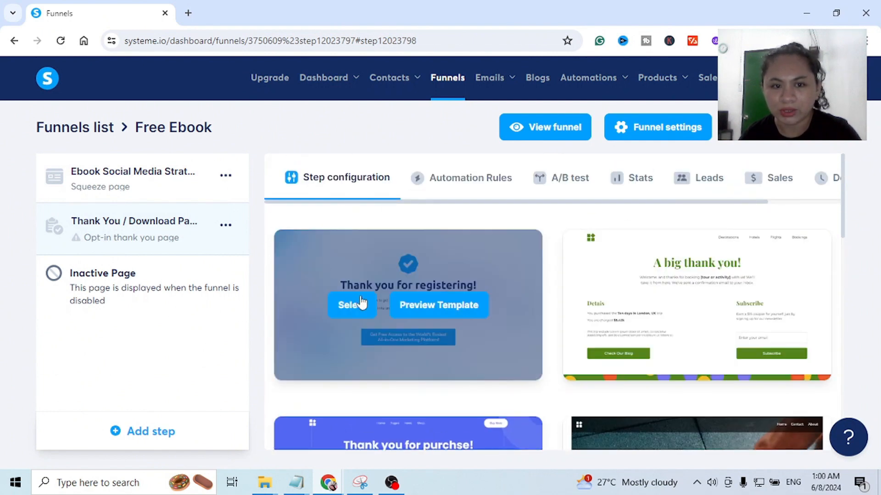
{"action": "left_click", "coordinate": [352, 305]}
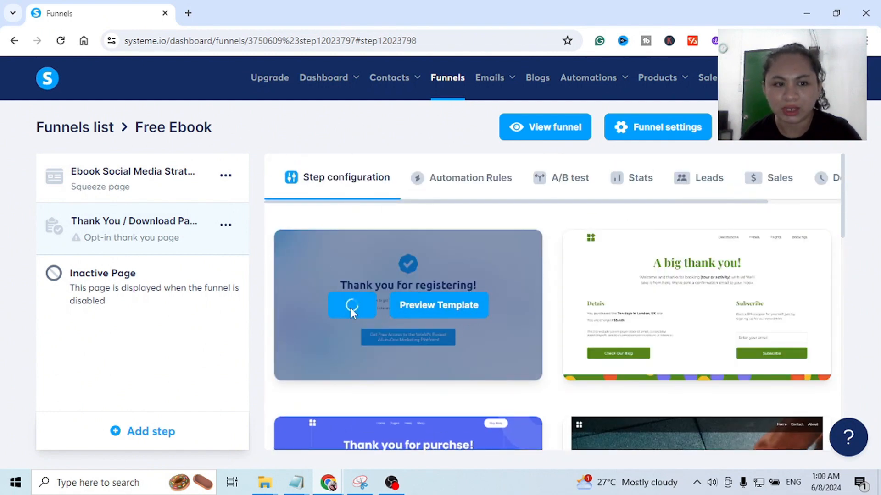
- Set the Thank You / Download Page step's URL path to "thank-you" and open the page for editing
{"action": "left_click", "coordinate": [548, 312]}
{"action": "left_click_drag", "start_coordinate": [547, 312], "coordinate": [333, 313]}
{"action": "type", "text": "thank-you"}
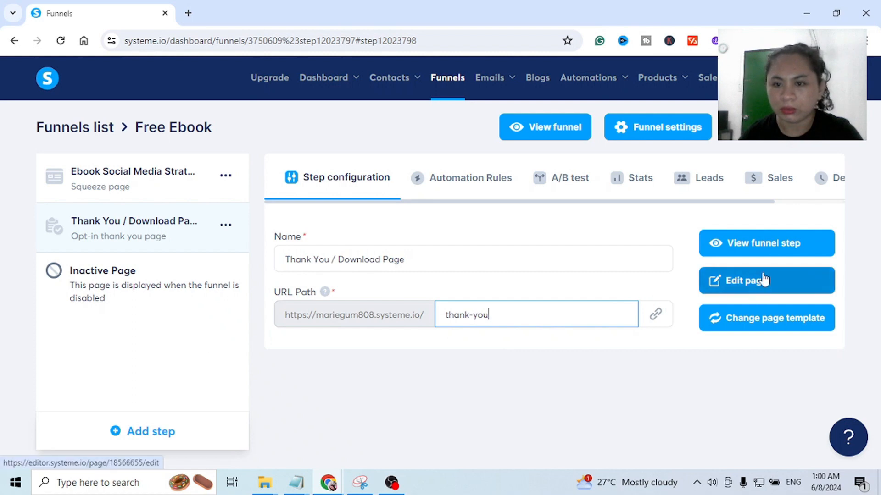
{"action": "left_click", "coordinate": [753, 287]}
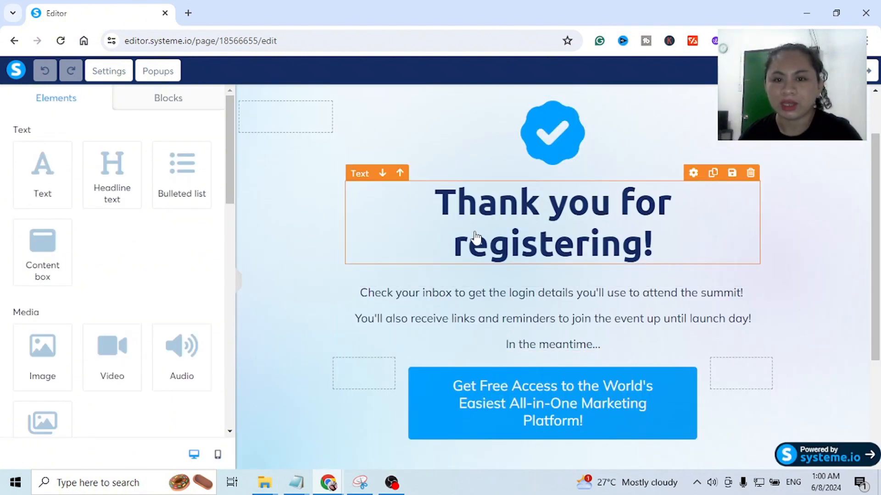
- Set the text color of the "Thank you for registering!" headline to the default orange, F5A623
{"action": "scroll", "coordinate": [615, 240], "scroll_direction": "down", "scroll_amount": 1}
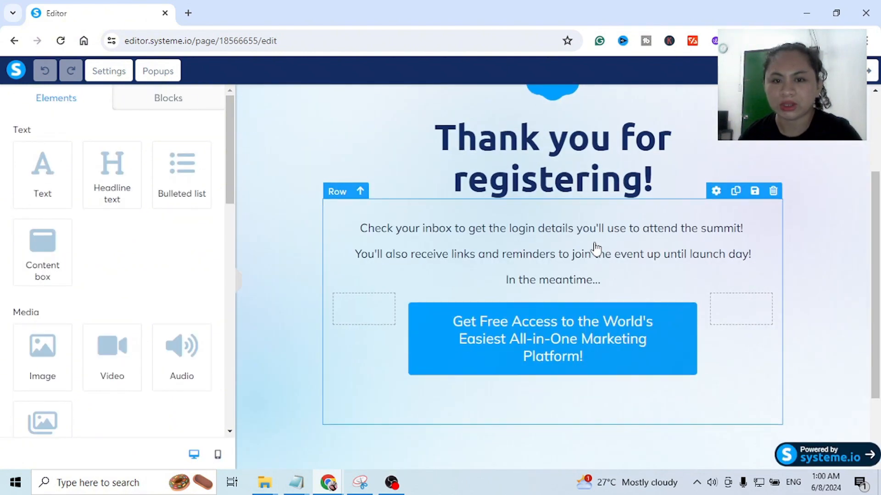
{"action": "left_click", "coordinate": [540, 168]}
{"action": "triple_click", "coordinate": [547, 174]}
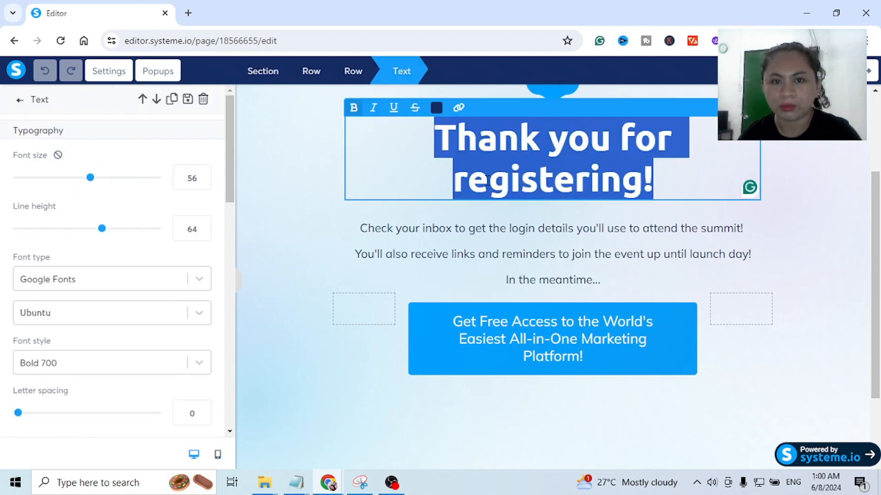
{"action": "left_click", "coordinate": [356, 224]}
{"action": "triple_click", "coordinate": [578, 178]}
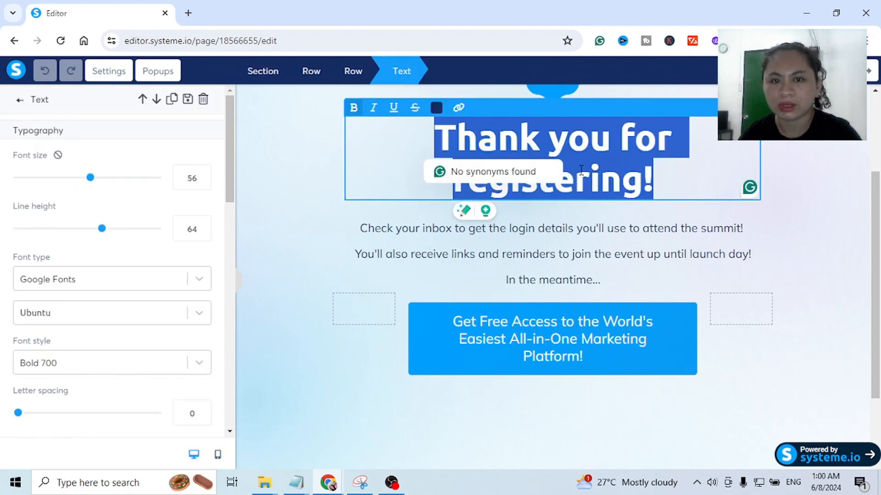
{"action": "left_click", "coordinate": [436, 109]}
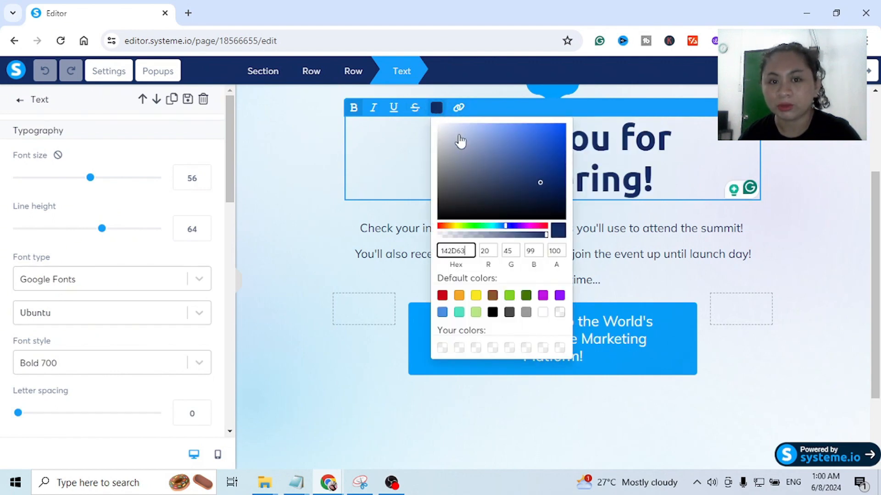
{"action": "left_click", "coordinate": [460, 296]}
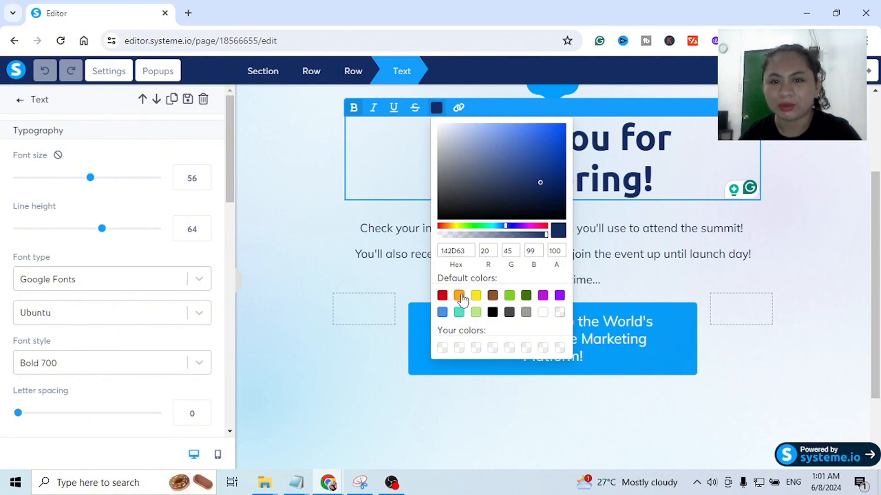
{"action": "left_click", "coordinate": [322, 178]}
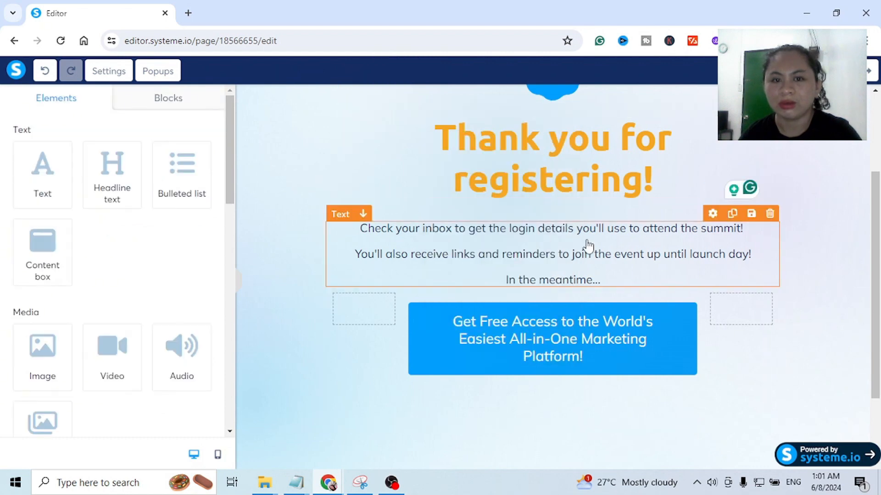
{"action": "double_click", "coordinate": [548, 251]}
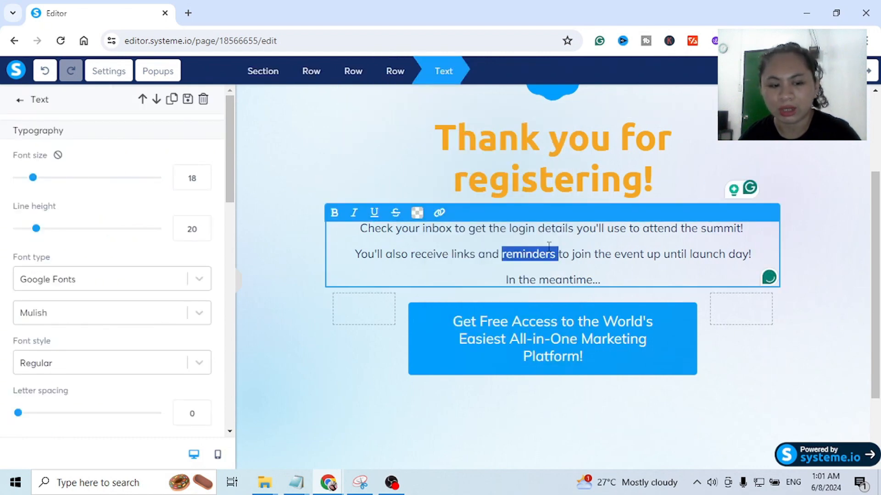
{"action": "left_click", "coordinate": [549, 246]}
{"action": "left_click", "coordinate": [312, 227]}
{"action": "double_click", "coordinate": [459, 229]}
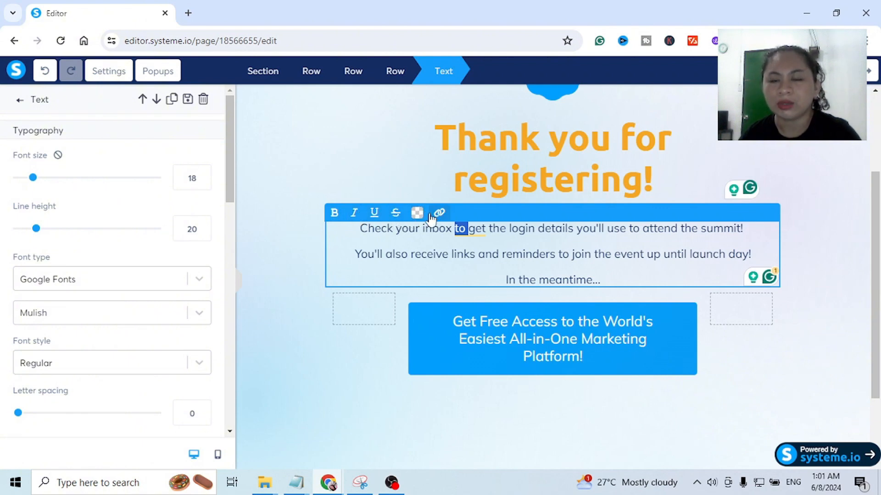
{"action": "left_click", "coordinate": [321, 163]}
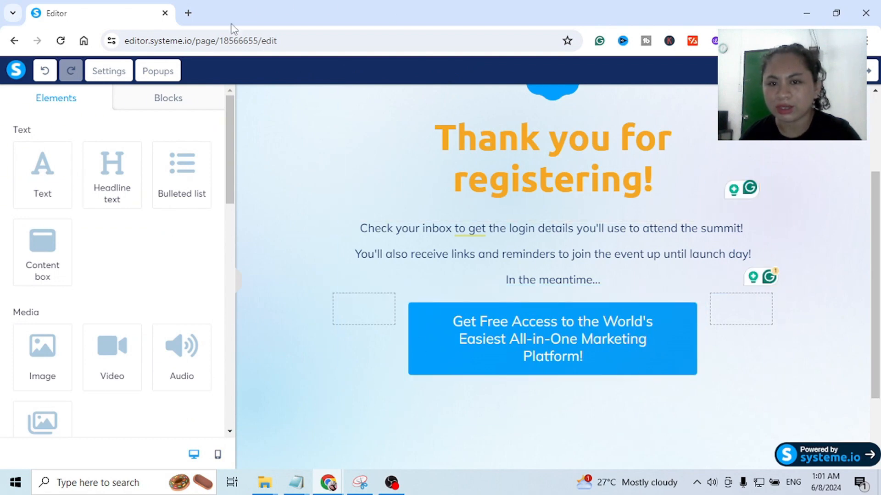
{"action": "scroll", "coordinate": [805, 197], "scroll_direction": "up", "scroll_amount": 1}
{"action": "scroll", "coordinate": [805, 196], "scroll_direction": "up", "scroll_amount": 1}
{"action": "scroll", "coordinate": [792, 198], "scroll_direction": "down", "scroll_amount": 3}
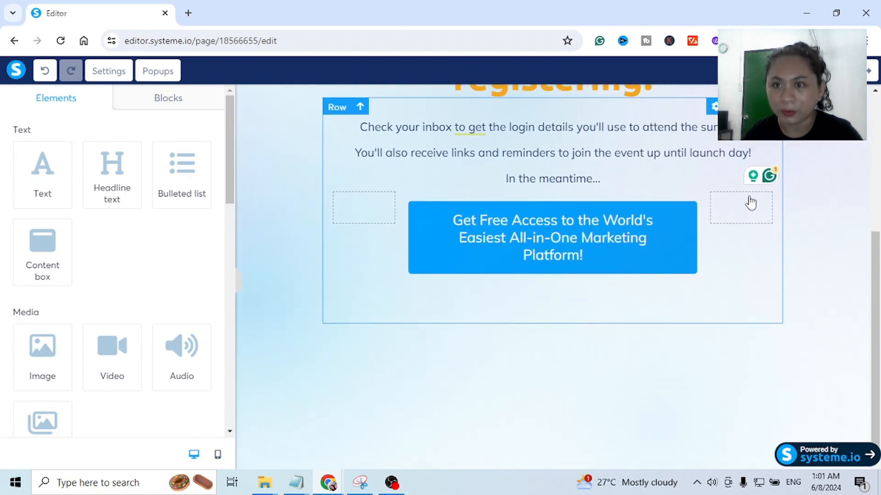